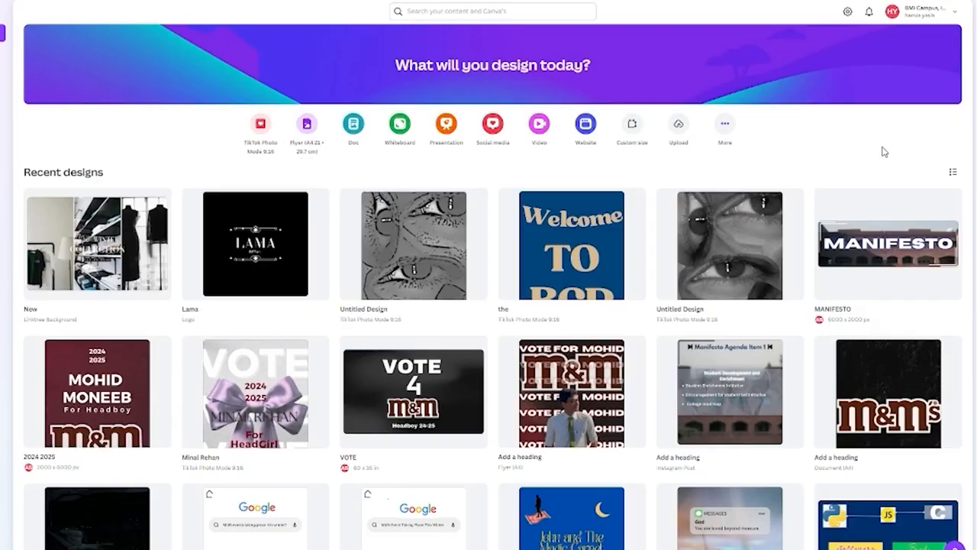
{"action": "scroll", "coordinate": [884, 151], "scroll_direction": "down", "scroll_amount": 4}
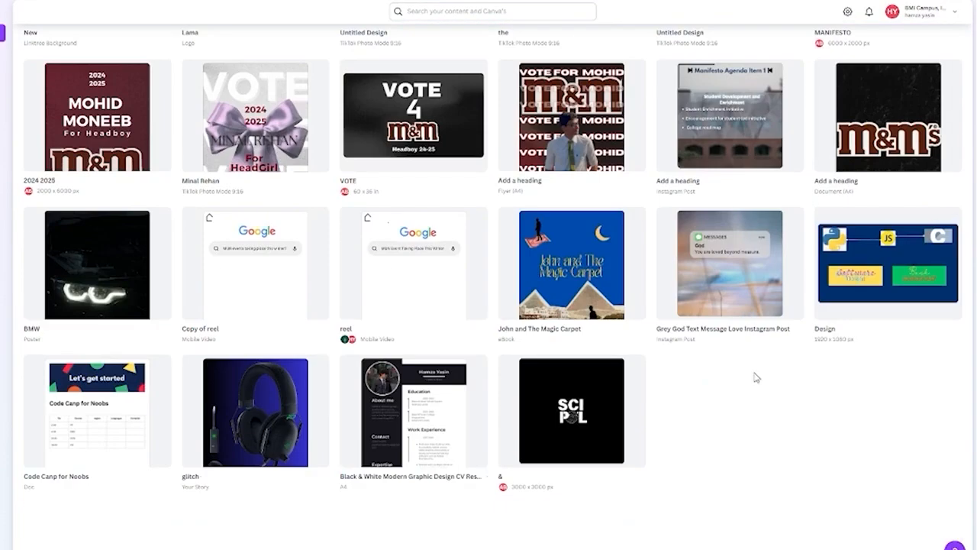
{"action": "scroll", "coordinate": [775, 382], "scroll_direction": "up", "scroll_amount": 4}
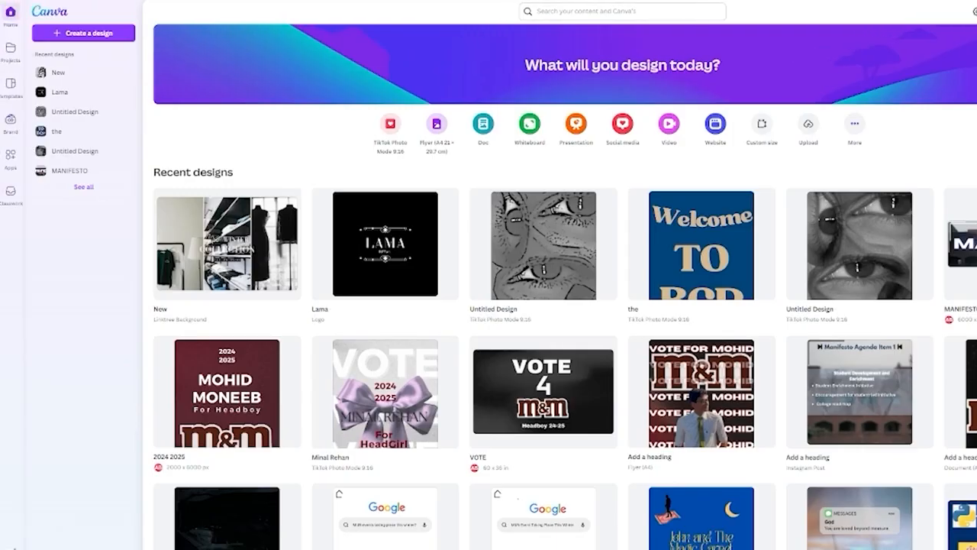
- Find the Video (1080p) format by searching for "vide" and create a new blank video design with it
{"action": "left_click", "coordinate": [595, 11]}
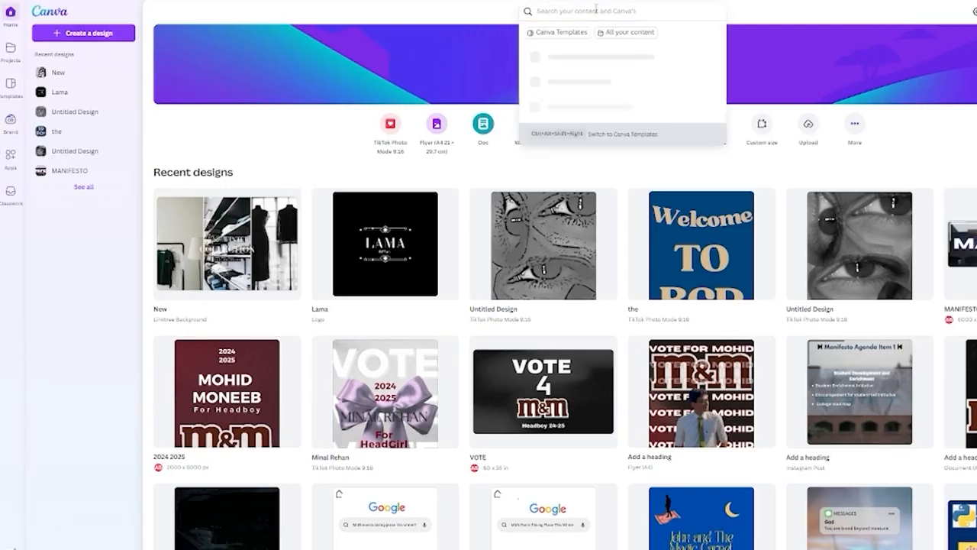
{"action": "type", "text": "vide"}
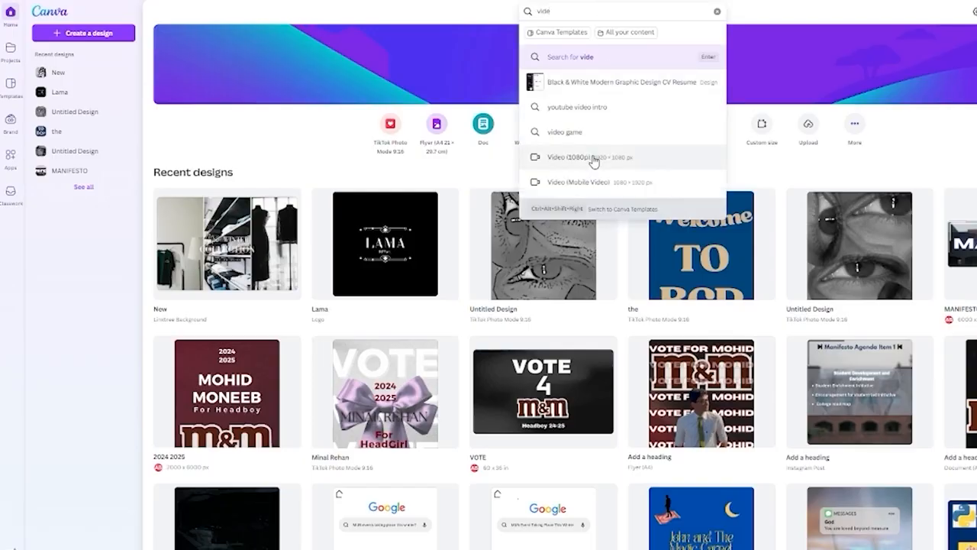
{"action": "left_click", "coordinate": [534, 157]}
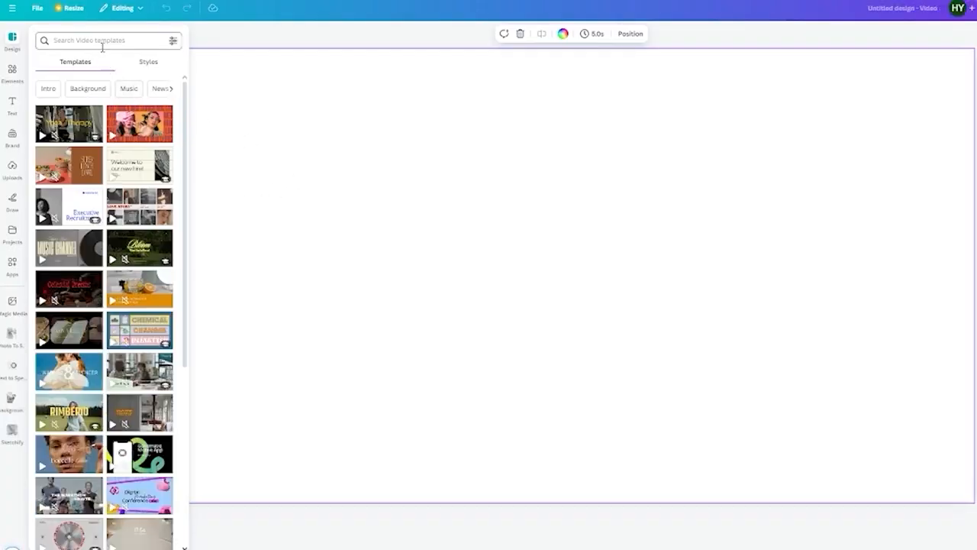
- Search the elements library for "character"
{"action": "left_click", "coordinate": [20, 70]}
{"action": "left_click", "coordinate": [85, 36]}
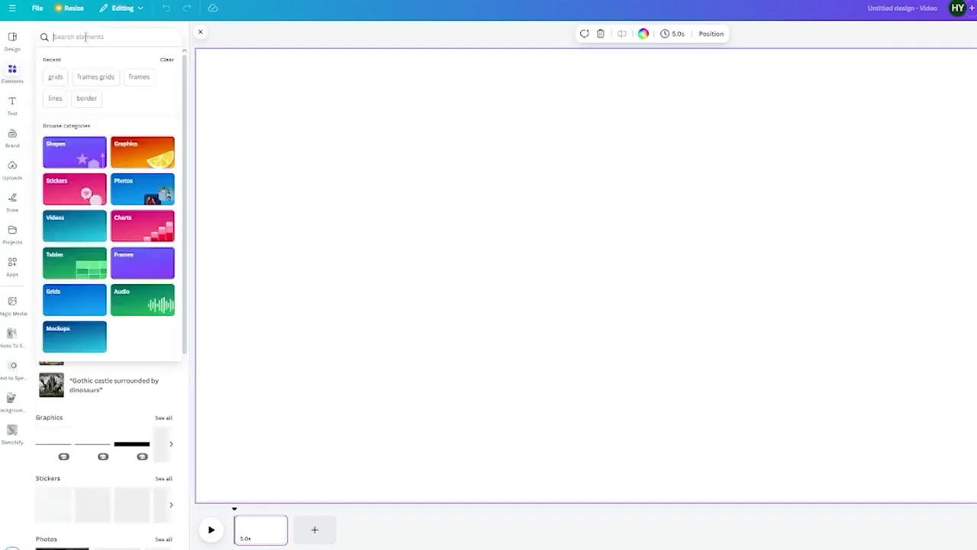
{"action": "type", "text": "char"}
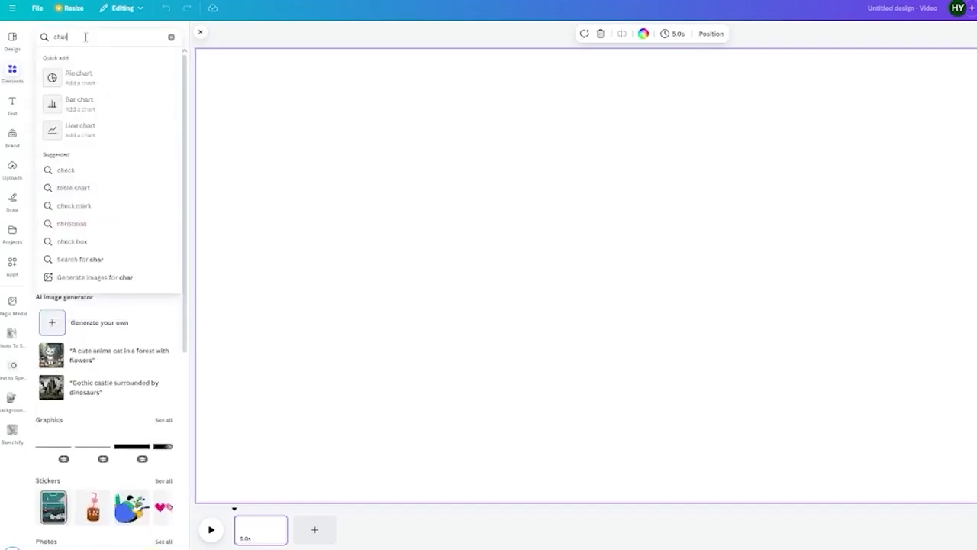
{"action": "type", "text": "acter"}
{"action": "key", "text": "Return"}
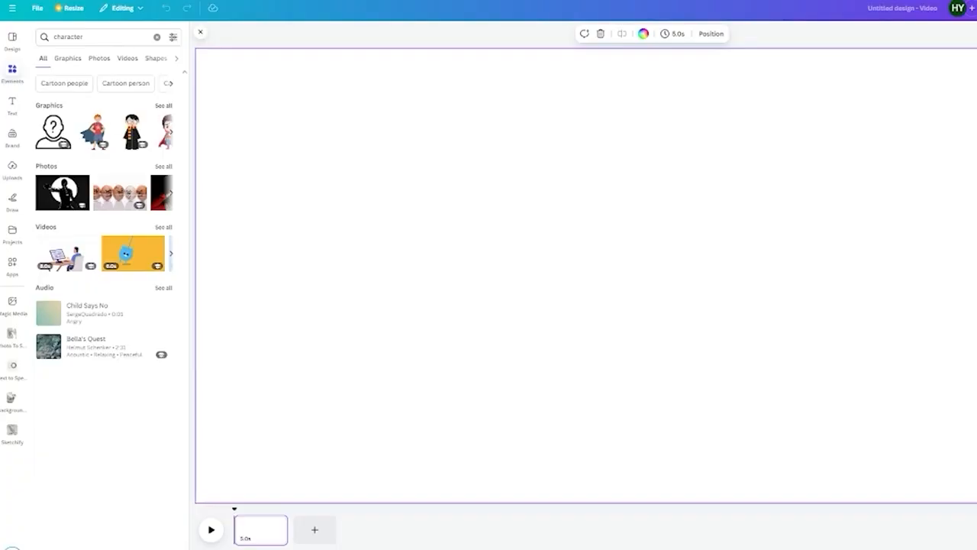
- Narrow the character results to graphics and filter them to Animated only
{"action": "left_click", "coordinate": [67, 58]}
{"action": "left_click", "coordinate": [173, 38]}
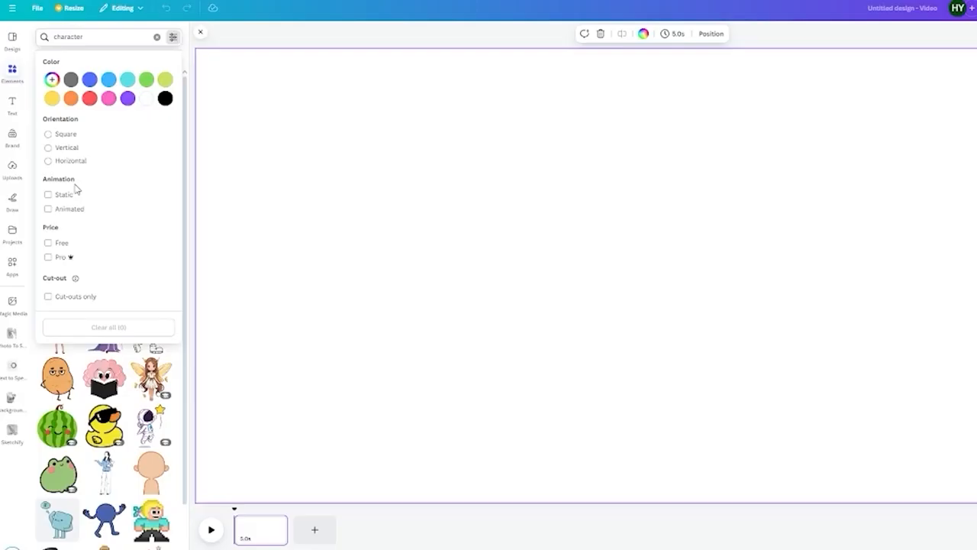
{"action": "left_click", "coordinate": [70, 209]}
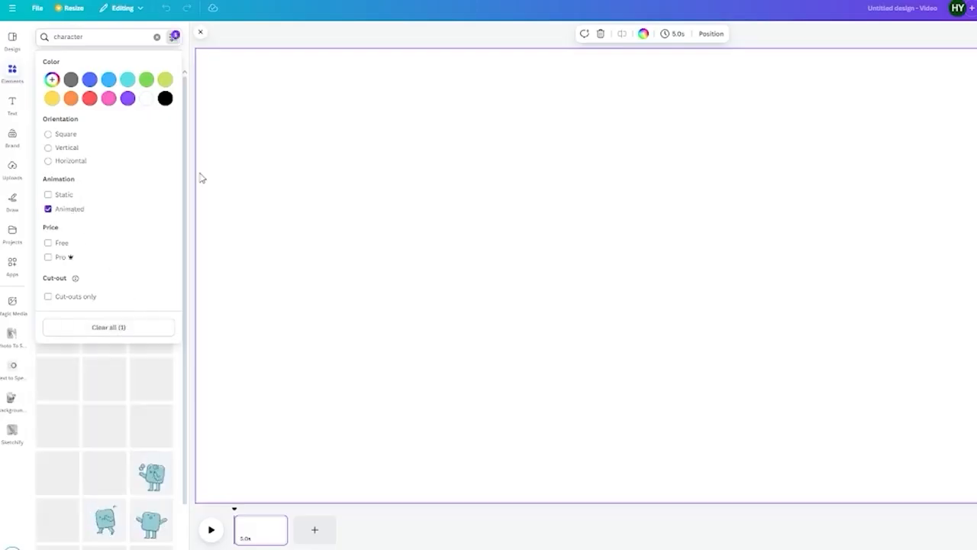
{"action": "left_click", "coordinate": [174, 39]}
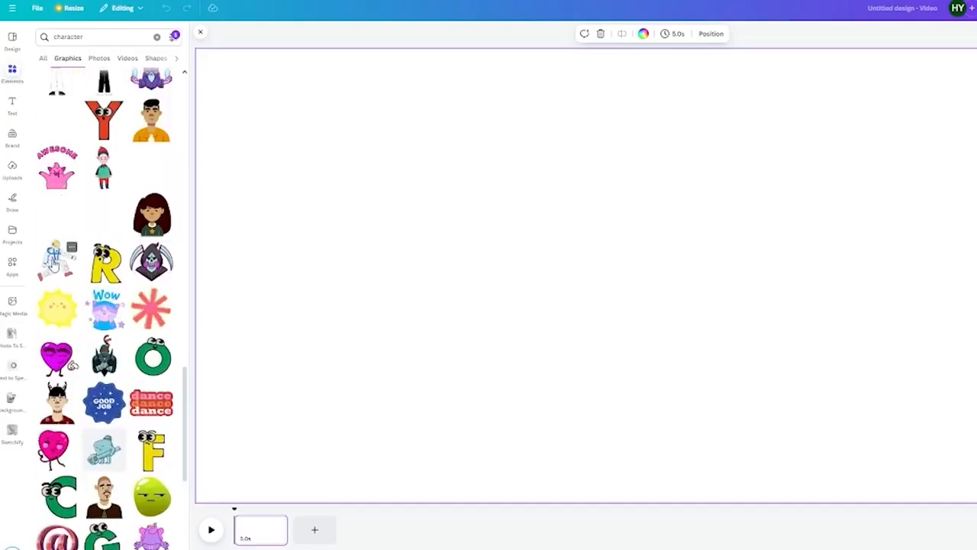
- Add the running astronaut graphic to the page, shrink it to under half its size and place it in the page's upper-left area
{"action": "left_click", "coordinate": [73, 263]}
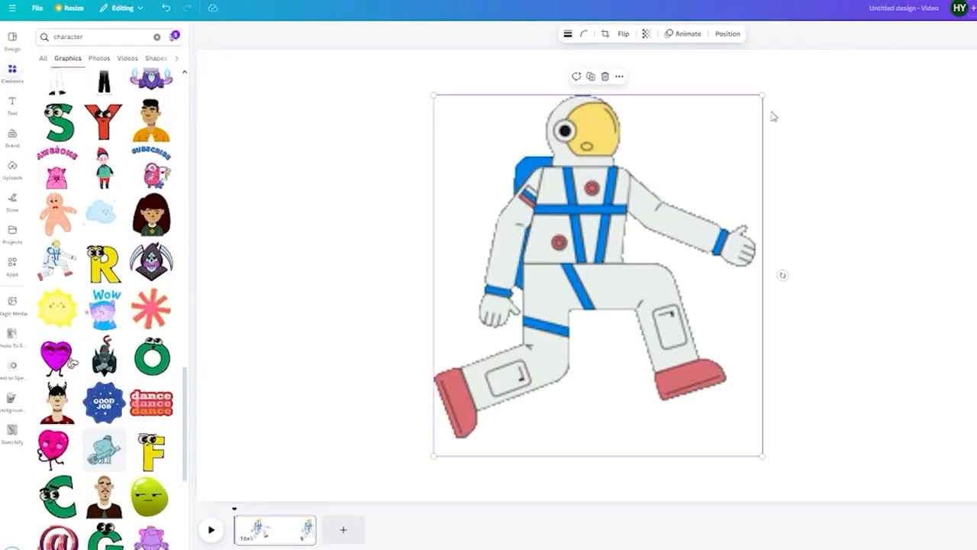
{"action": "left_click_drag", "start_coordinate": [759, 97], "coordinate": [579, 299]}
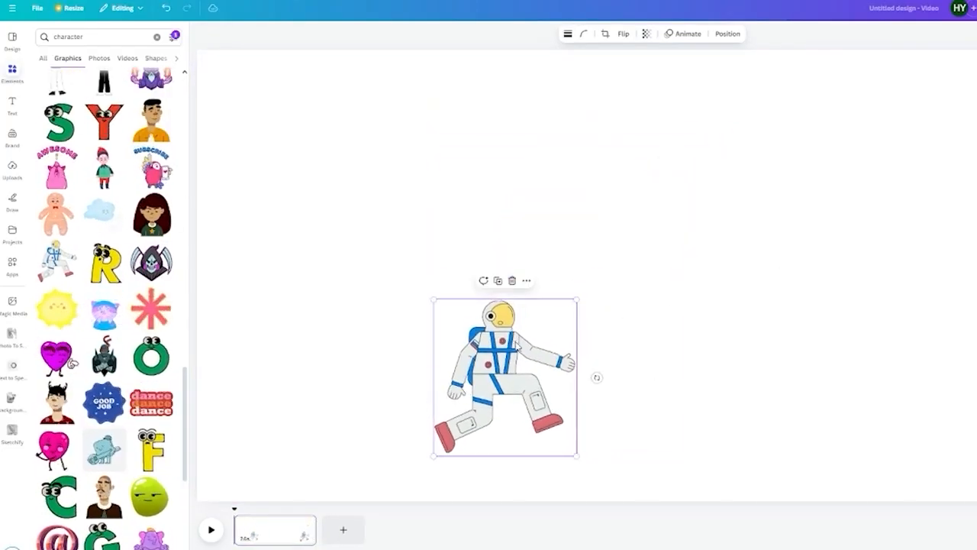
{"action": "left_click_drag", "start_coordinate": [499, 348], "coordinate": [359, 248]}
{"action": "left_click", "coordinate": [544, 249]}
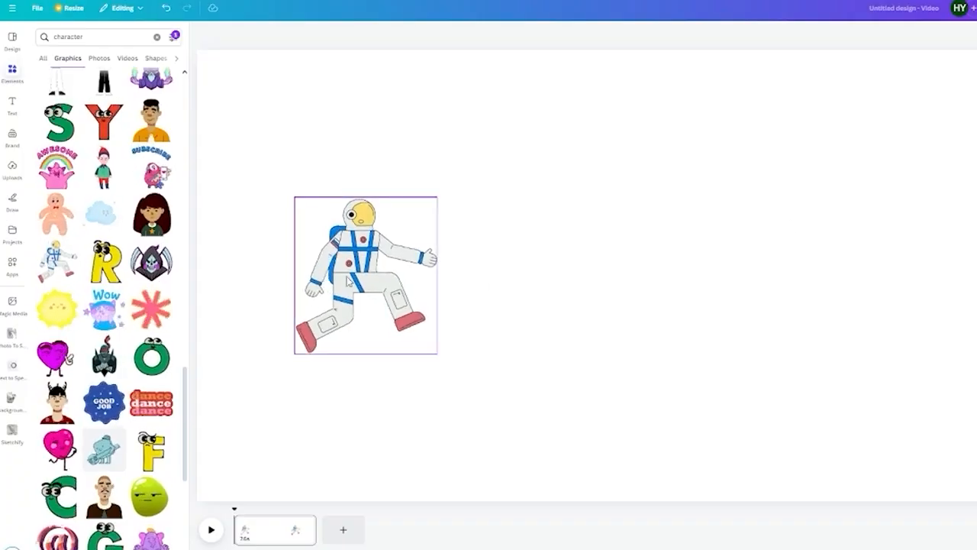
{"action": "left_click_drag", "start_coordinate": [343, 271], "coordinate": [290, 167]}
{"action": "left_click", "coordinate": [671, 197]}
- Fill the page background with the black-to-blue default gradient
{"action": "left_click", "coordinate": [714, 157]}
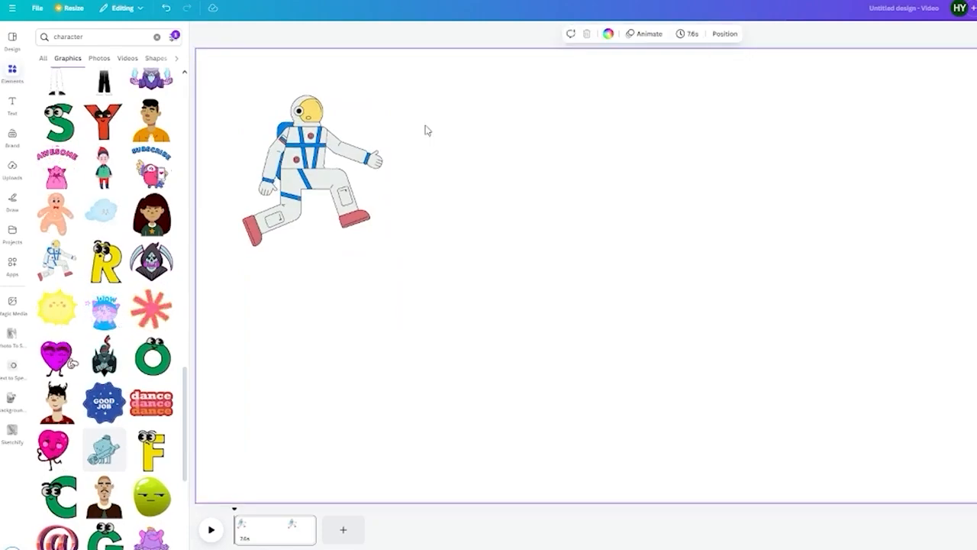
{"action": "left_click", "coordinate": [608, 33]}
{"action": "left_click", "coordinate": [171, 241]}
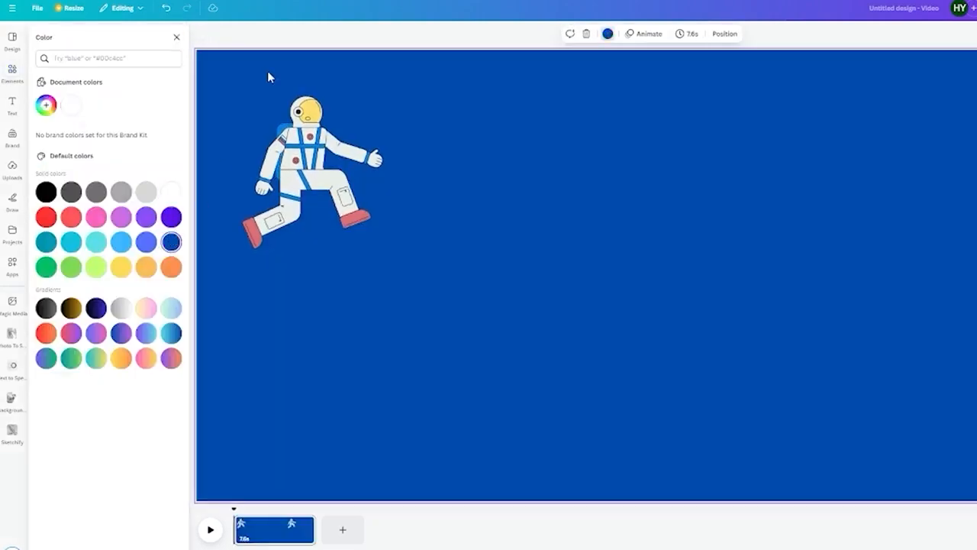
{"action": "left_click", "coordinate": [97, 306]}
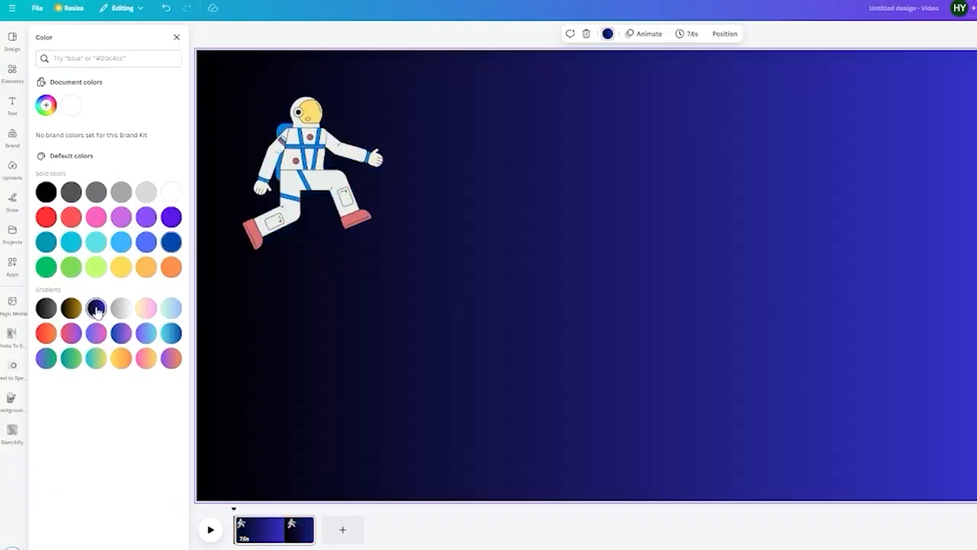
{"action": "left_click", "coordinate": [290, 42]}
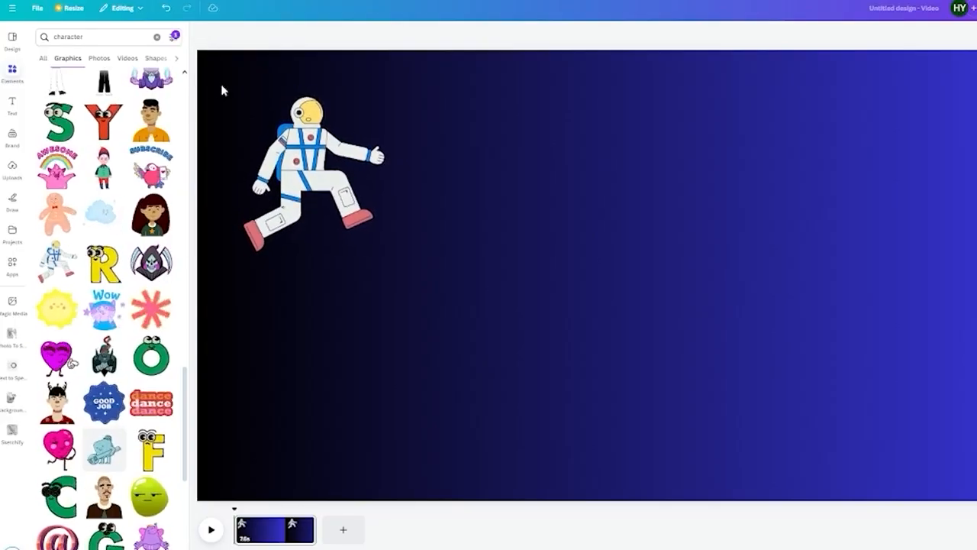
- Enlarge the astronaut slightly and shift it a little lower in the page's upper-left area
{"action": "left_click", "coordinate": [305, 164]}
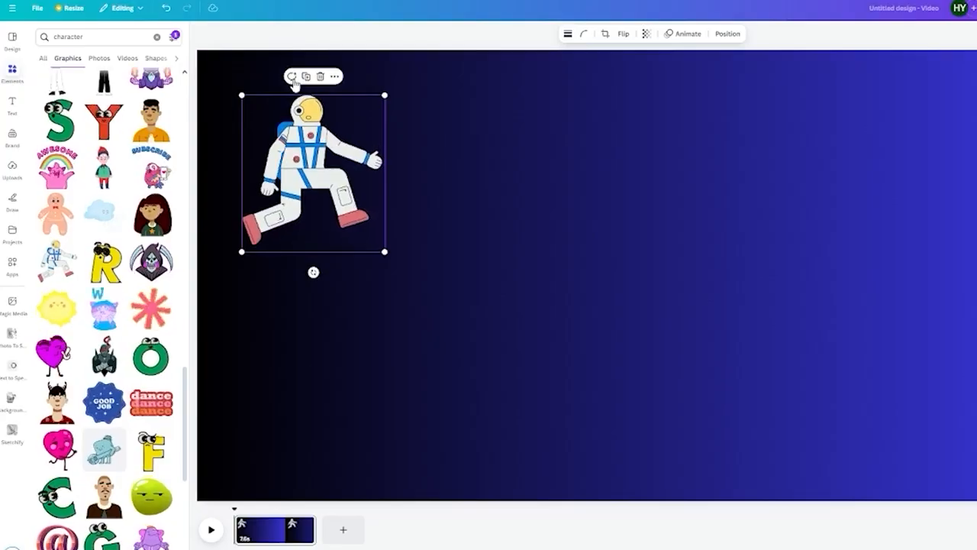
{"action": "left_click", "coordinate": [481, 44]}
{"action": "left_click", "coordinate": [329, 126]}
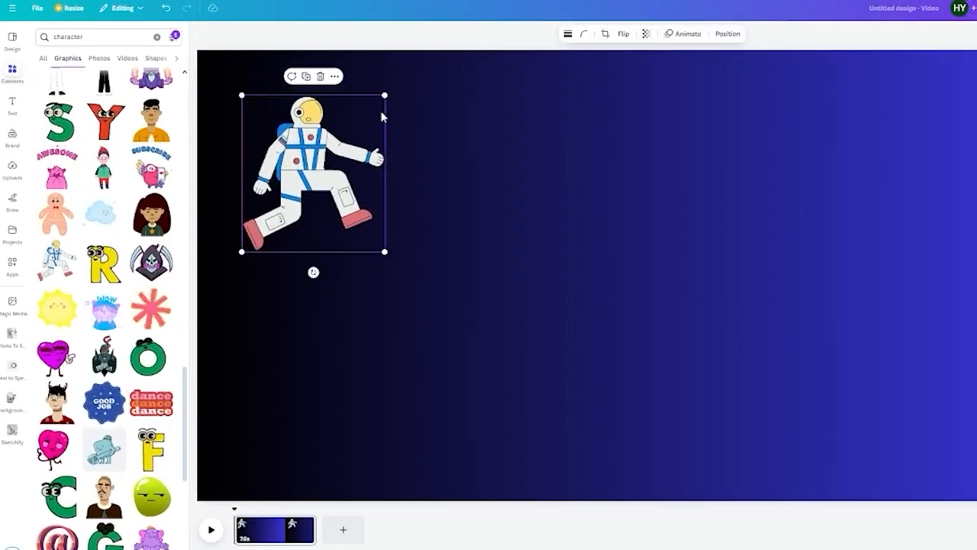
{"action": "left_click_drag", "start_coordinate": [387, 95], "coordinate": [393, 88]}
{"action": "left_click_drag", "start_coordinate": [368, 121], "coordinate": [373, 135]}
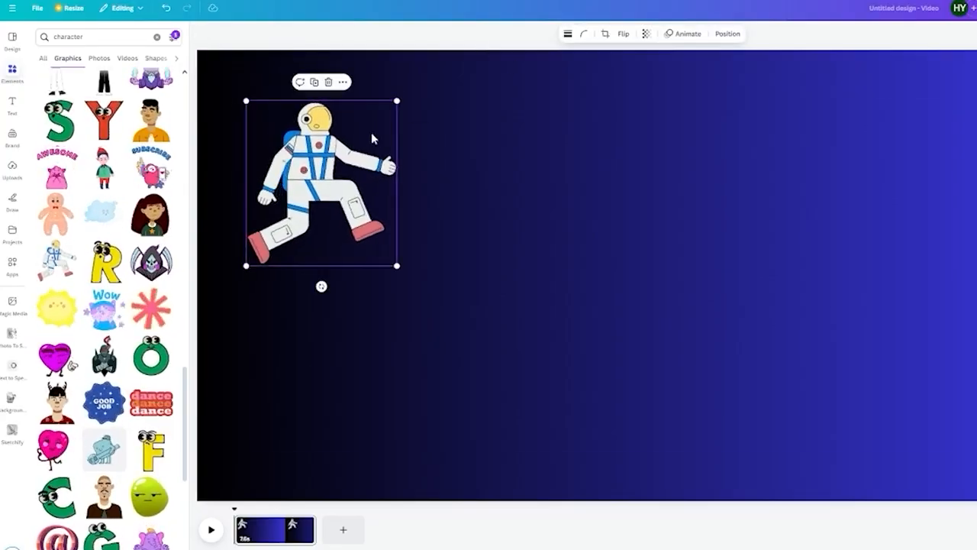
- Replace the elements search term with "galaxy" and run the search
{"action": "left_click", "coordinate": [102, 33]}
{"action": "double_click", "coordinate": [60, 33]}
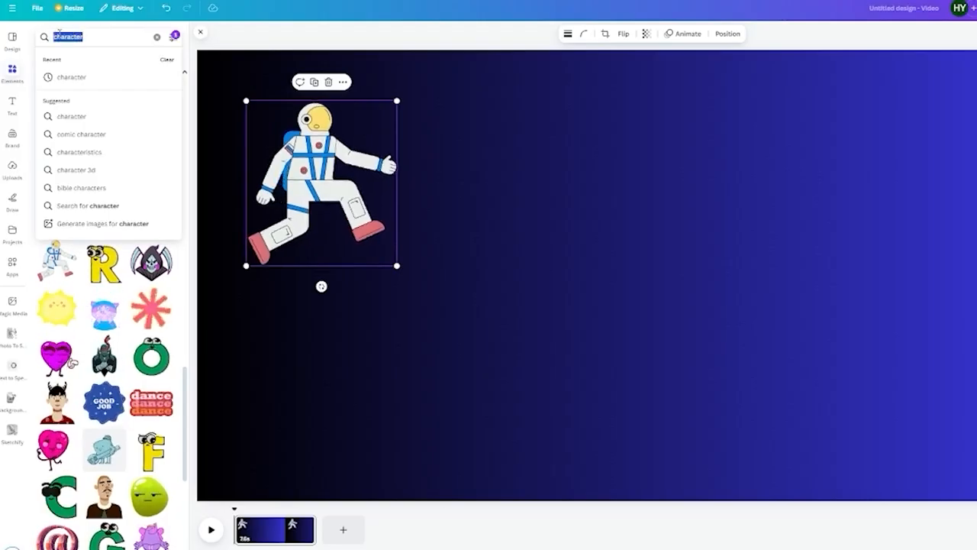
{"action": "type", "text": "ga"}
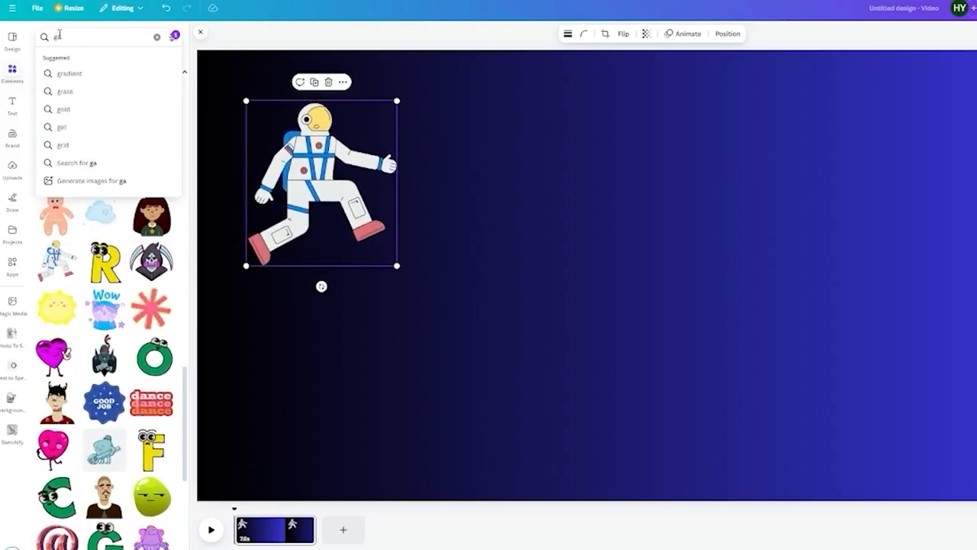
{"action": "type", "text": "laxy"}
{"action": "key", "text": "Return"}
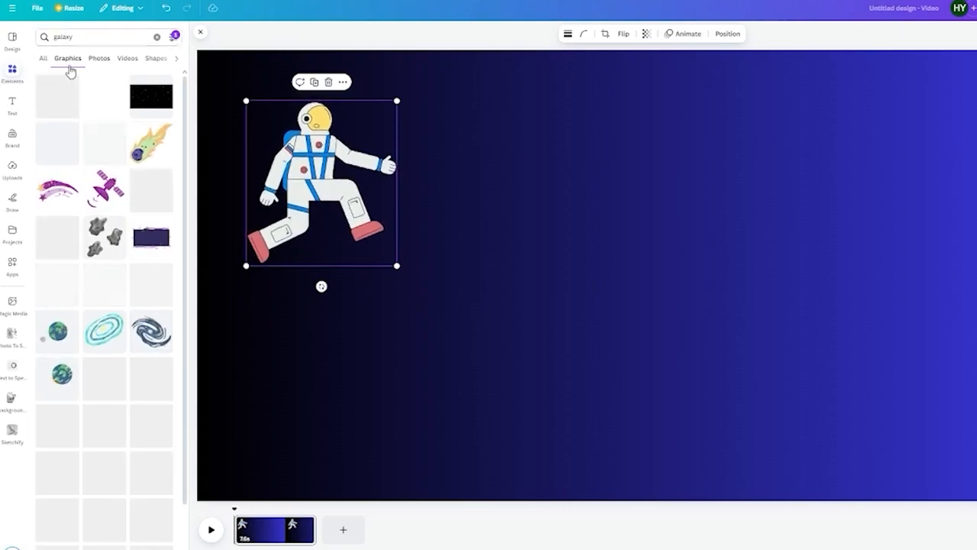
- Show all galaxy graphics and include Static as well as Animated items in the filter
{"action": "left_click", "coordinate": [45, 59]}
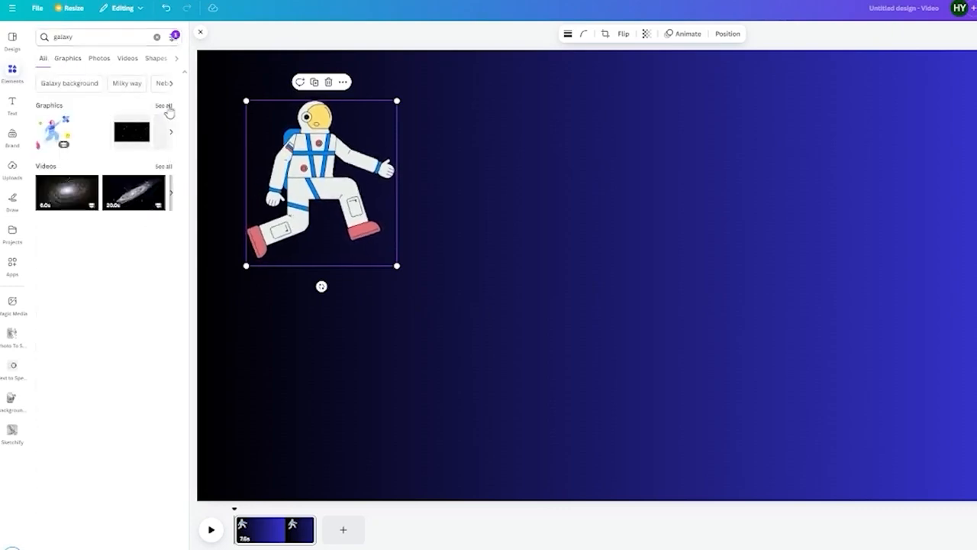
{"action": "left_click", "coordinate": [170, 109]}
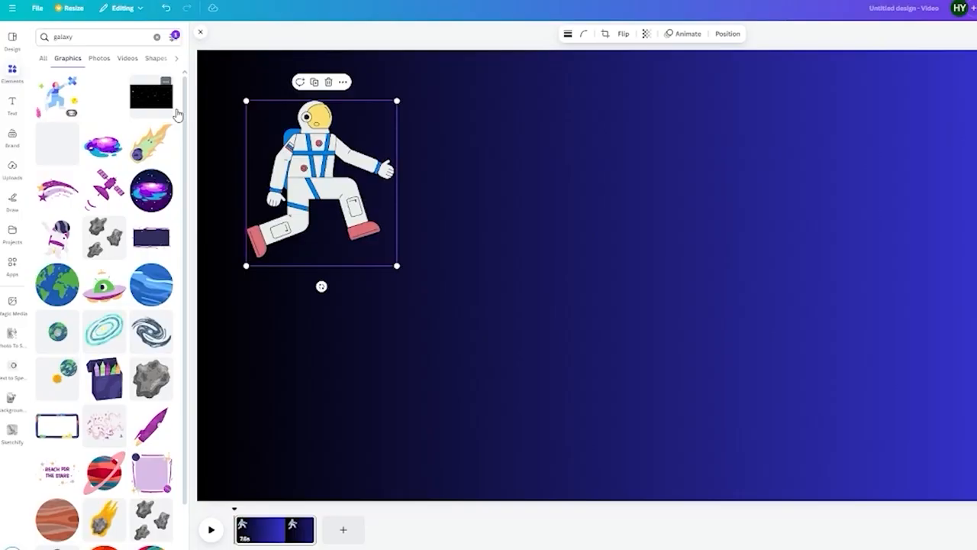
{"action": "left_click", "coordinate": [174, 38]}
{"action": "left_click", "coordinate": [50, 194]}
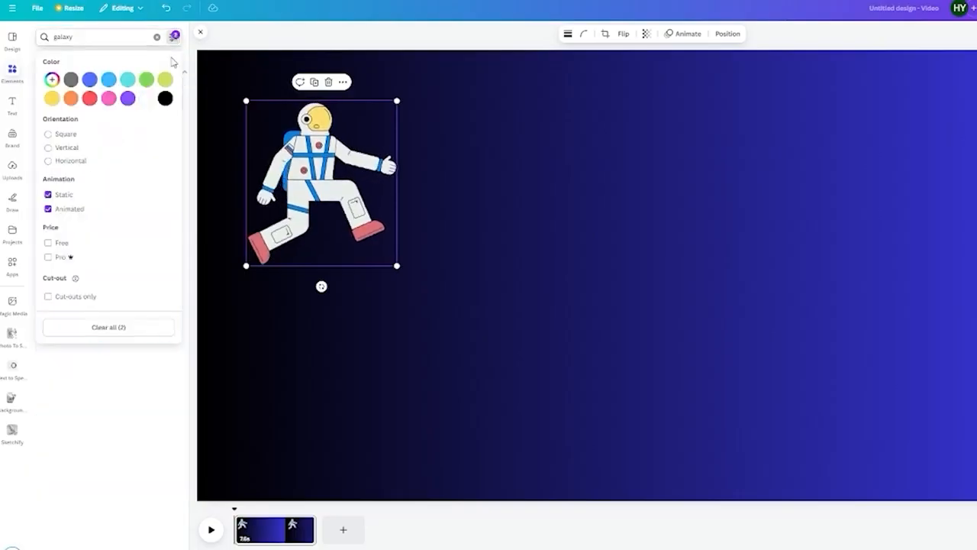
{"action": "left_click", "coordinate": [174, 37]}
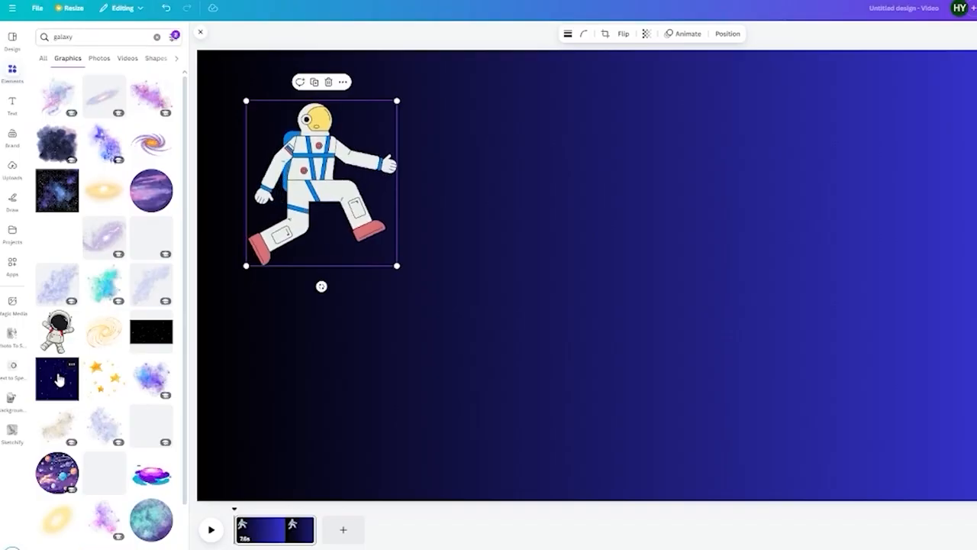
- Add the turquoise watercolour planet, scale it down to a small size and place it near the page's upper-right area
{"action": "left_click", "coordinate": [152, 519]}
{"action": "left_click_drag", "start_coordinate": [779, 94], "coordinate": [835, 127]}
{"action": "left_click_drag", "start_coordinate": [795, 169], "coordinate": [865, 112]}
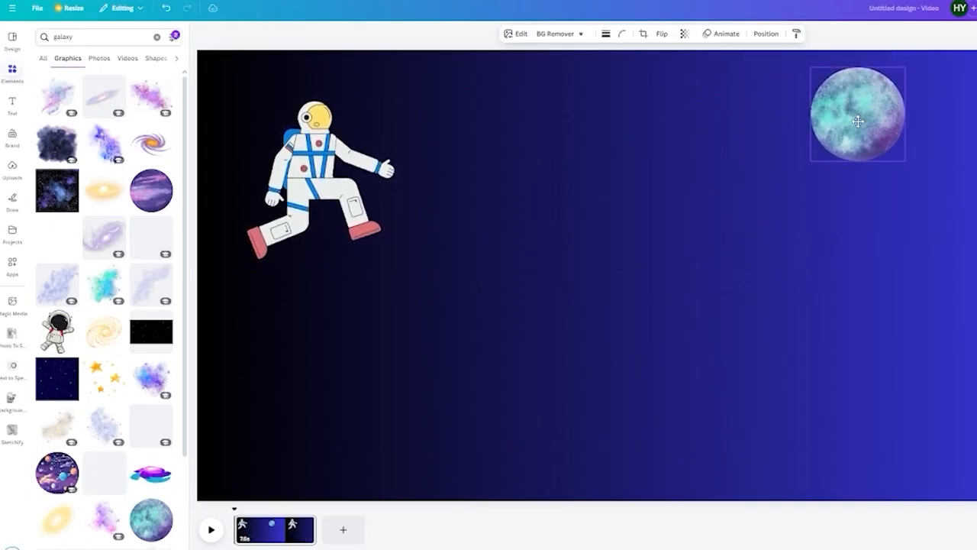
{"action": "left_click", "coordinate": [385, 218]}
- Add the purple and pink striped planet, reduce its size and place it at the page's right side below the turquoise planet
{"action": "left_click", "coordinate": [151, 190]}
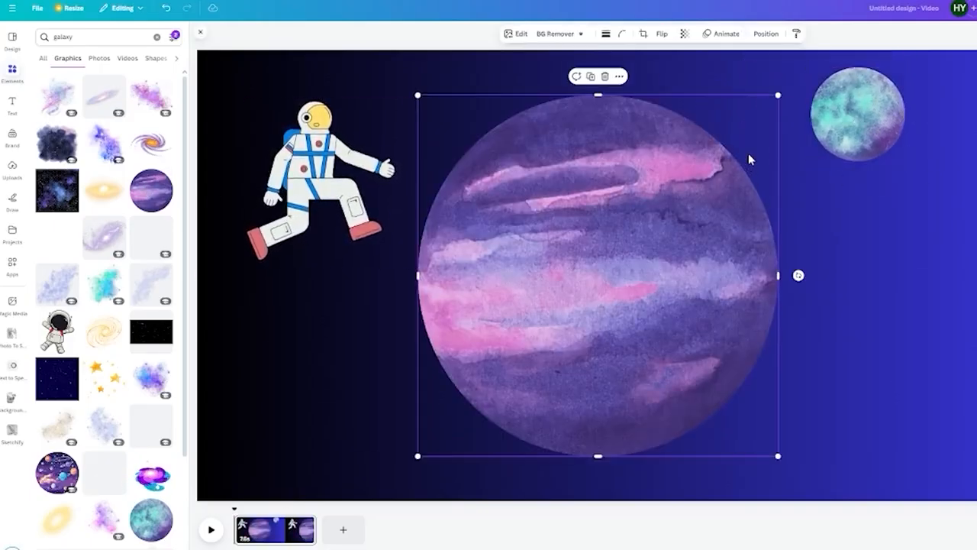
{"action": "left_click_drag", "start_coordinate": [776, 94], "coordinate": [703, 185]}
{"action": "left_click_drag", "start_coordinate": [687, 277], "coordinate": [976, 196]}
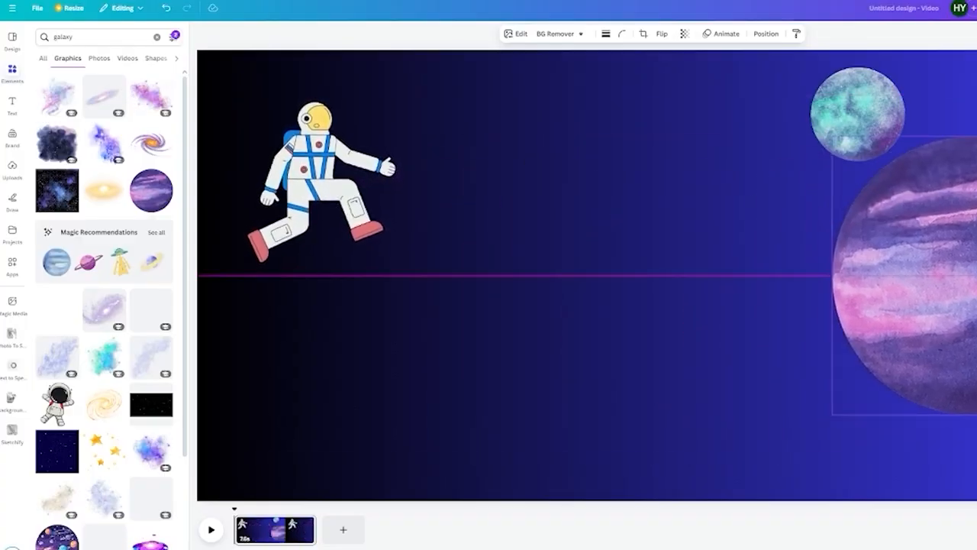
{"action": "left_click", "coordinate": [976, 197]}
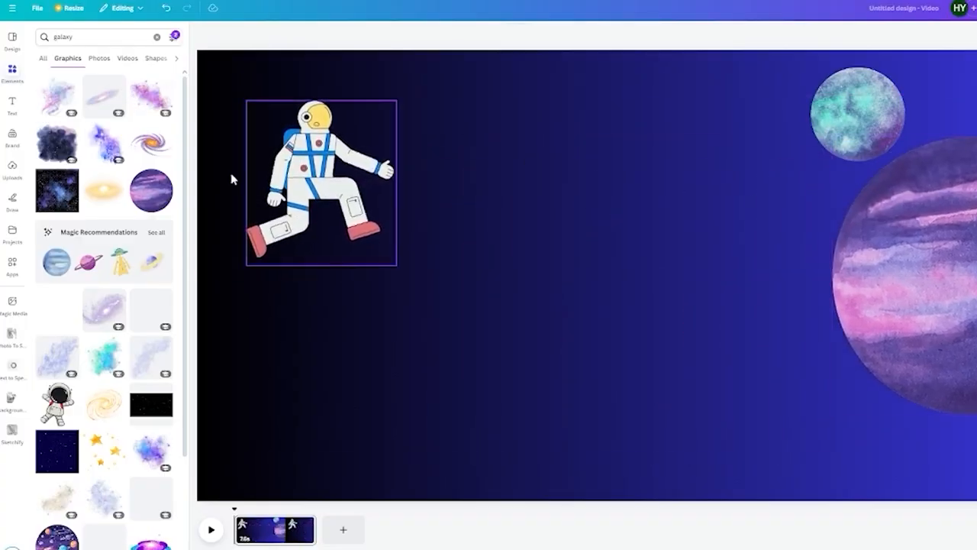
- Add the pink and purple nebula graphic at about 1562 × 1171 px across the page and send it to the back
{"action": "left_click", "coordinate": [159, 100]}
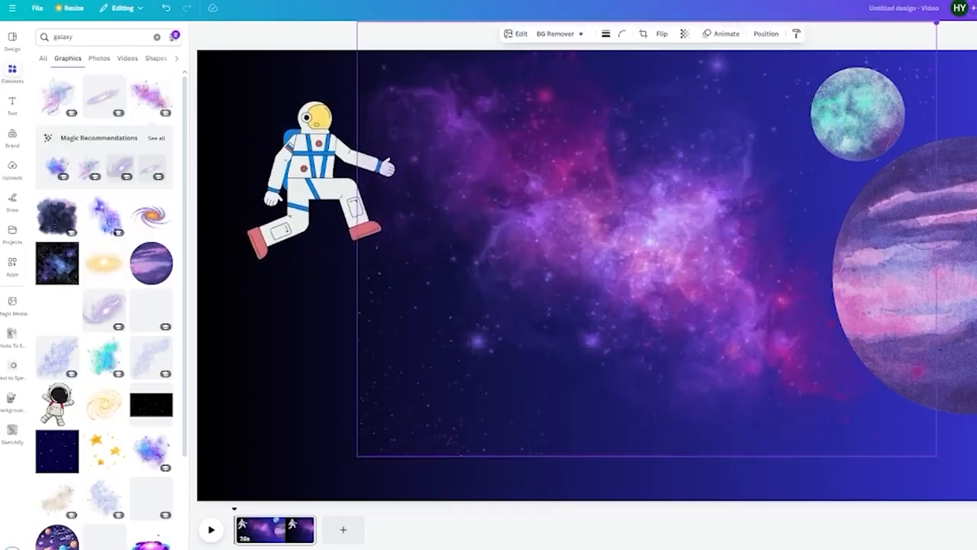
{"action": "left_click", "coordinate": [765, 35]}
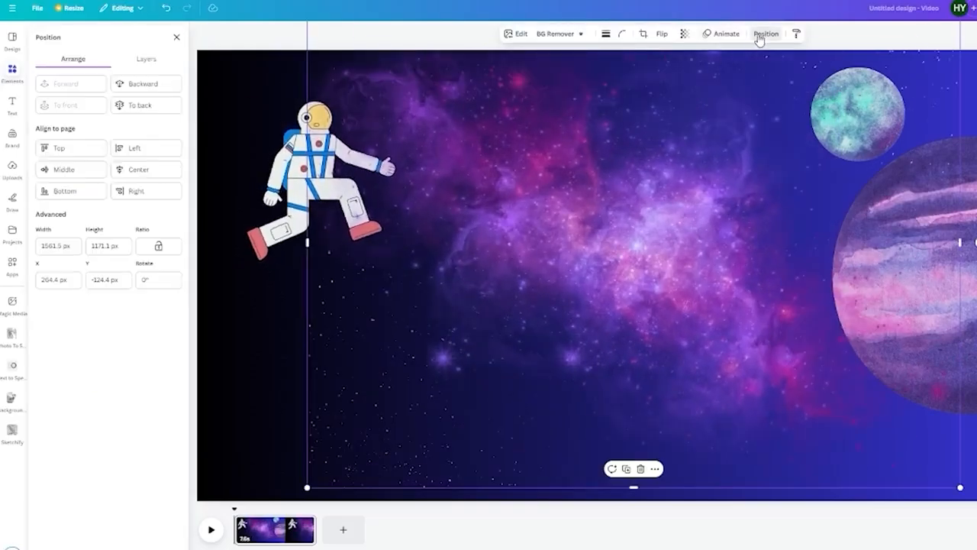
{"action": "left_click", "coordinate": [139, 106]}
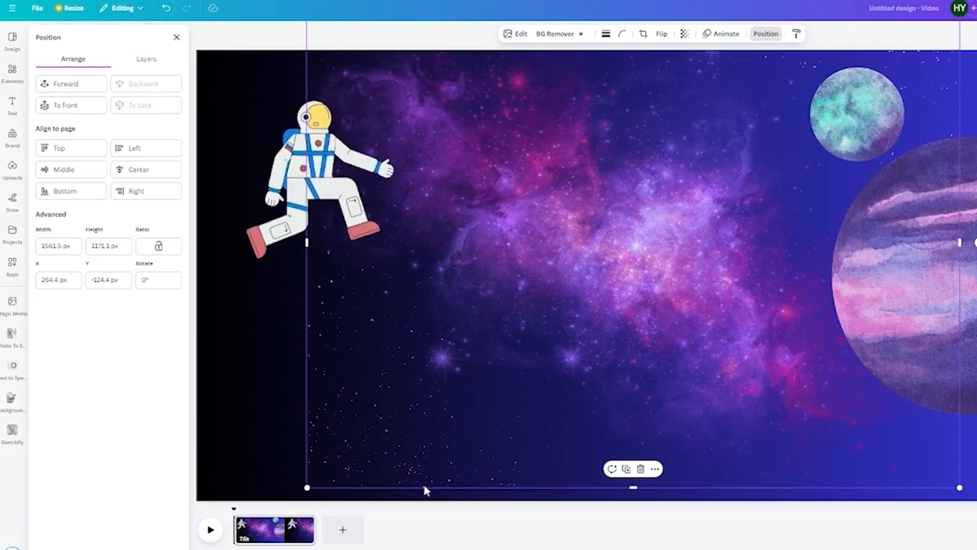
- Enlarge the nebula graphic so that it extends past the page's left edge and covers more of the background
{"action": "left_click_drag", "start_coordinate": [307, 489], "coordinate": [111, 491]}
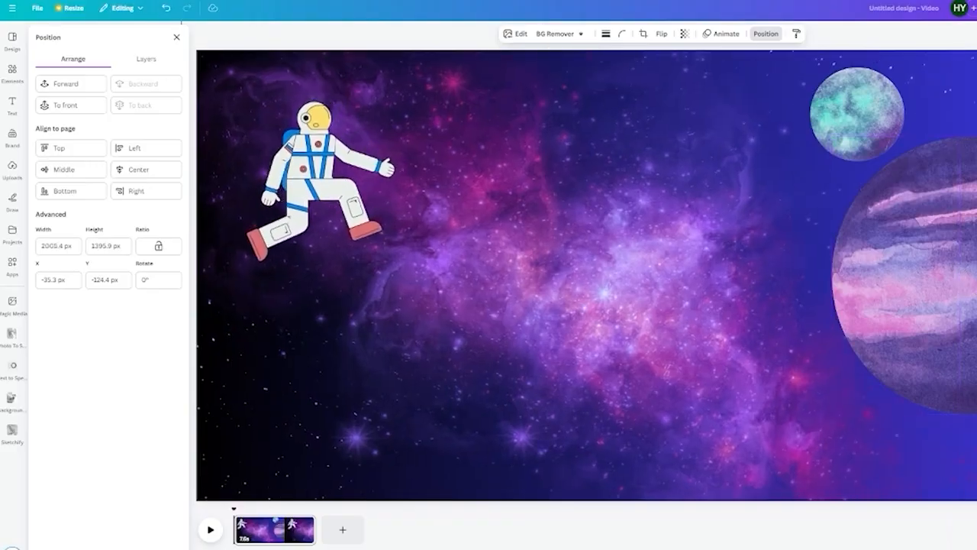
{"action": "left_click_drag", "start_coordinate": [962, 289], "coordinate": [976, 289]}
{"action": "key", "text": "Escape"}
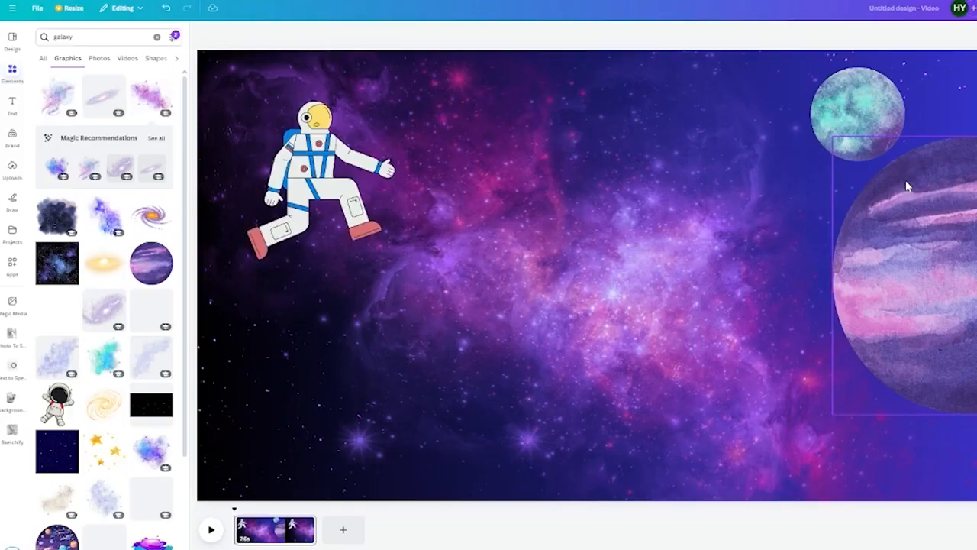
- Move the running astronaut down and slightly right, to about mid-height in the page's left part
{"action": "left_click_drag", "start_coordinate": [342, 185], "coordinate": [374, 298]}
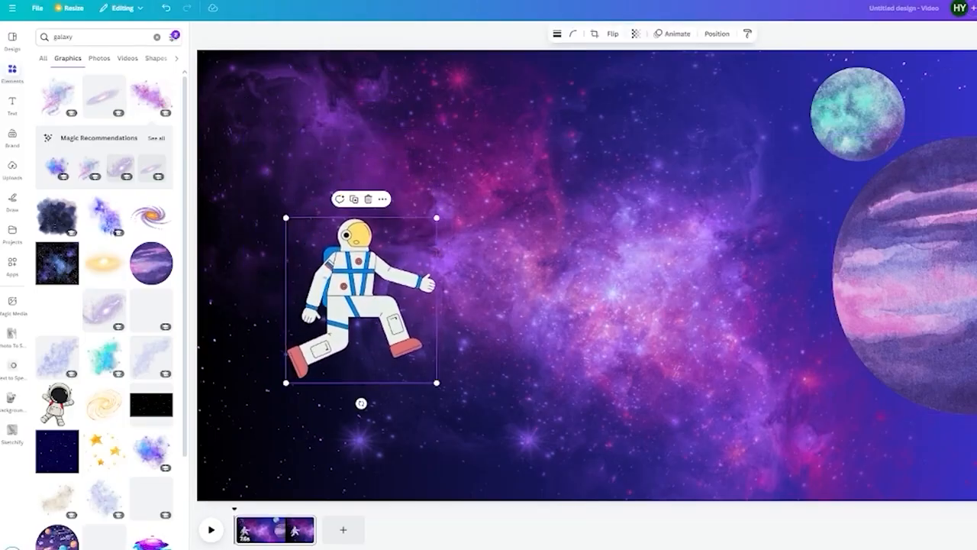
{"action": "left_click", "coordinate": [976, 229]}
{"action": "left_click", "coordinate": [17, 107]}
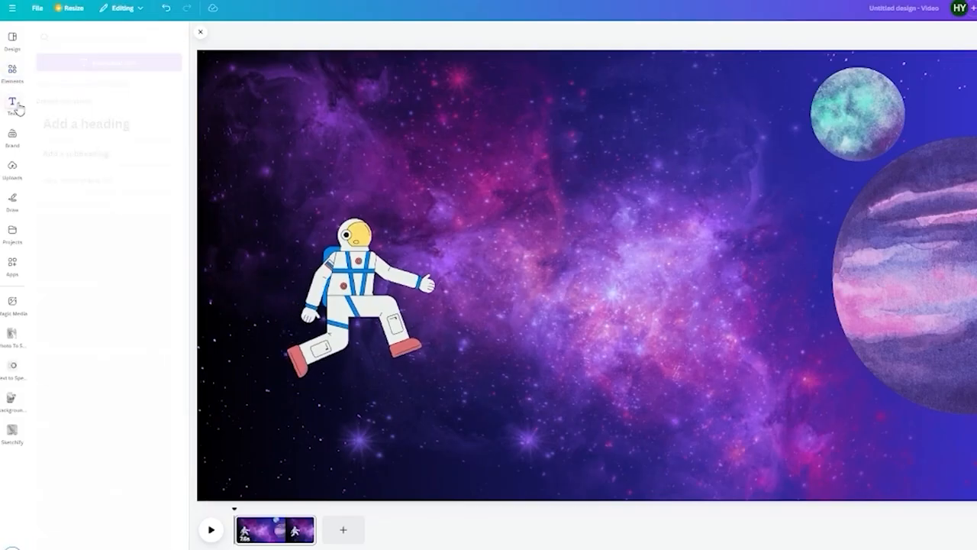
- Search the graphics elements for "rocket" in place of galaxy
{"action": "left_click", "coordinate": [11, 73]}
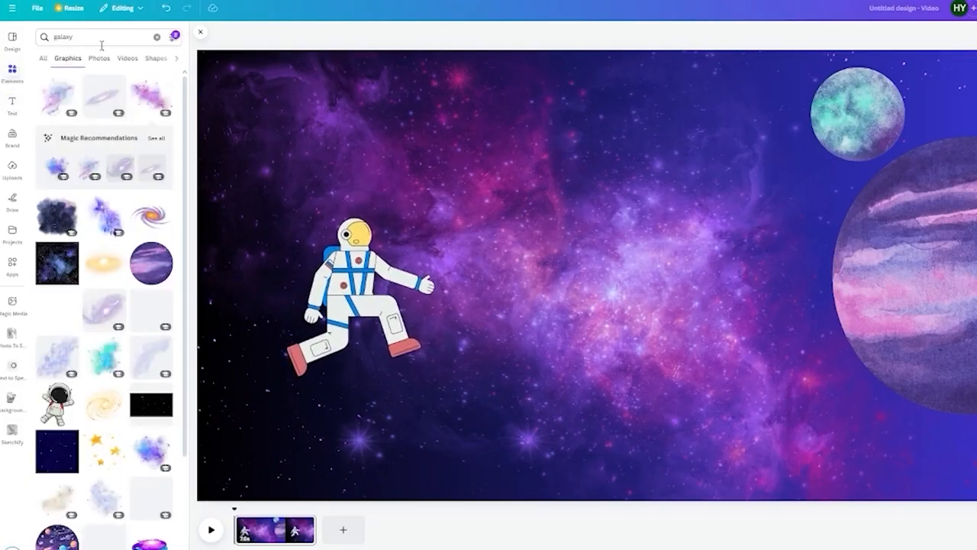
{"action": "left_click", "coordinate": [76, 38]}
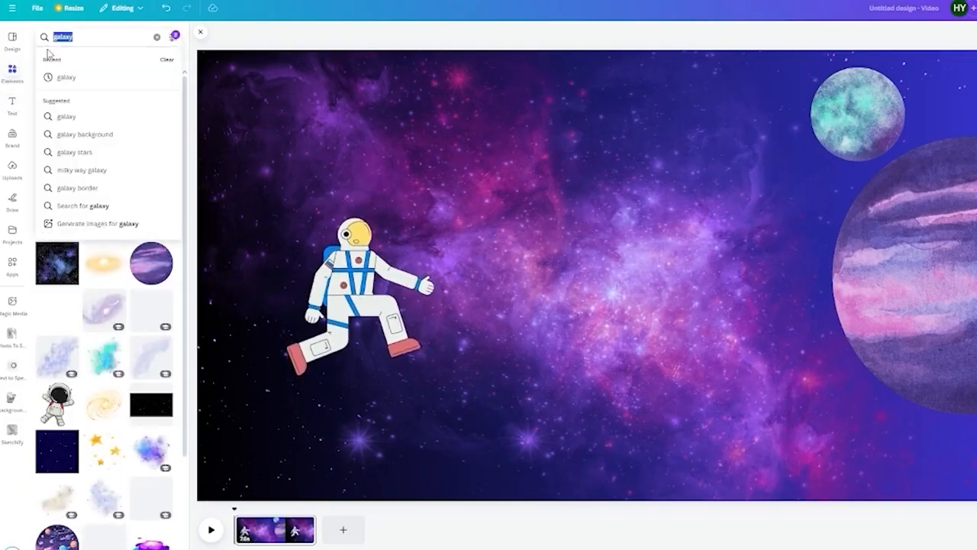
{"action": "type", "text": "rocket"}
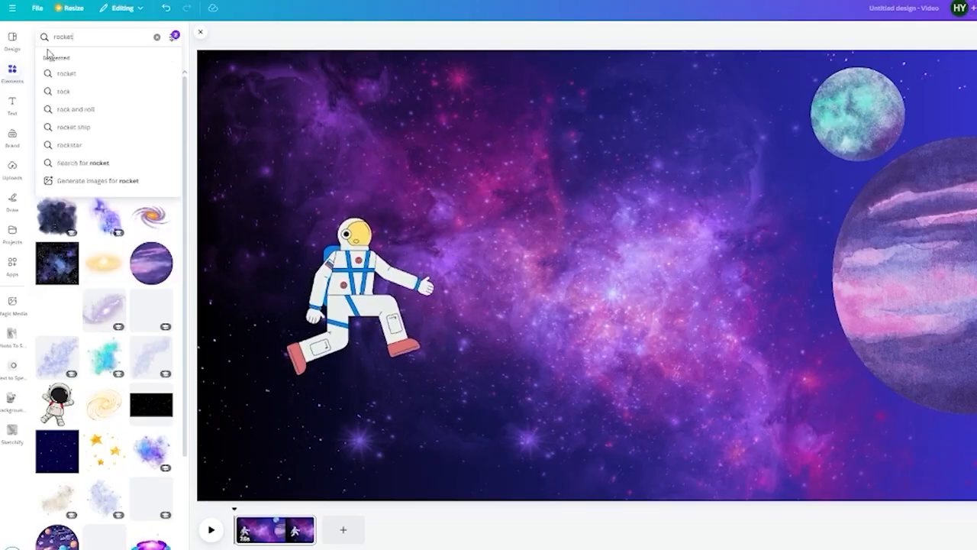
{"action": "key", "text": "Return"}
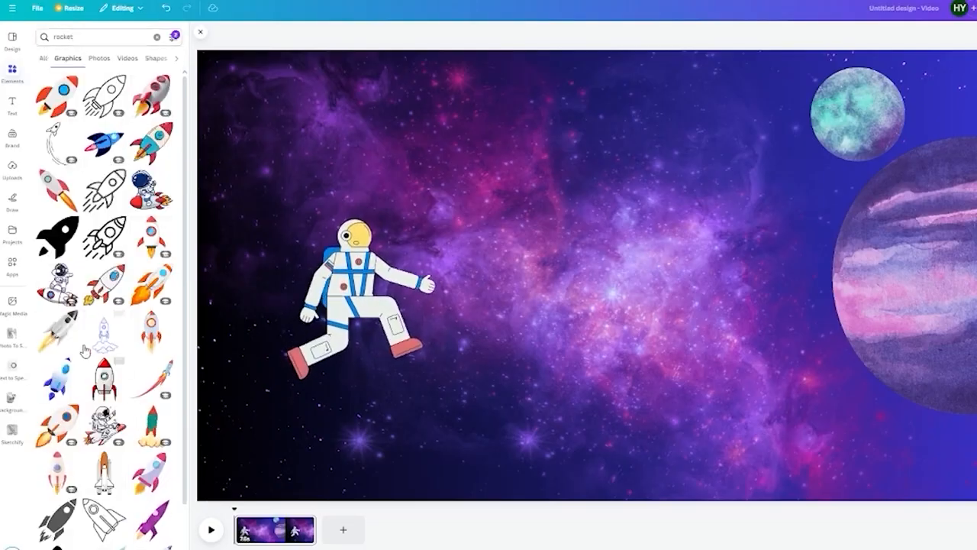
- Add the orange rocket with blue nose and red fins, shrink it and place it above and left of the astronaut
{"action": "scroll", "coordinate": [129, 335], "scroll_direction": "down", "scroll_amount": 5}
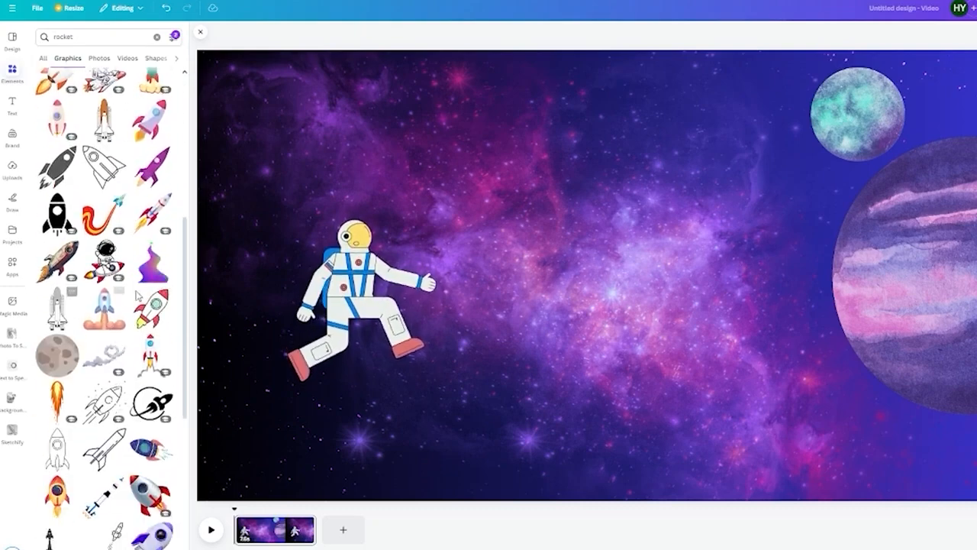
{"action": "scroll", "coordinate": [155, 317], "scroll_direction": "down", "scroll_amount": 3}
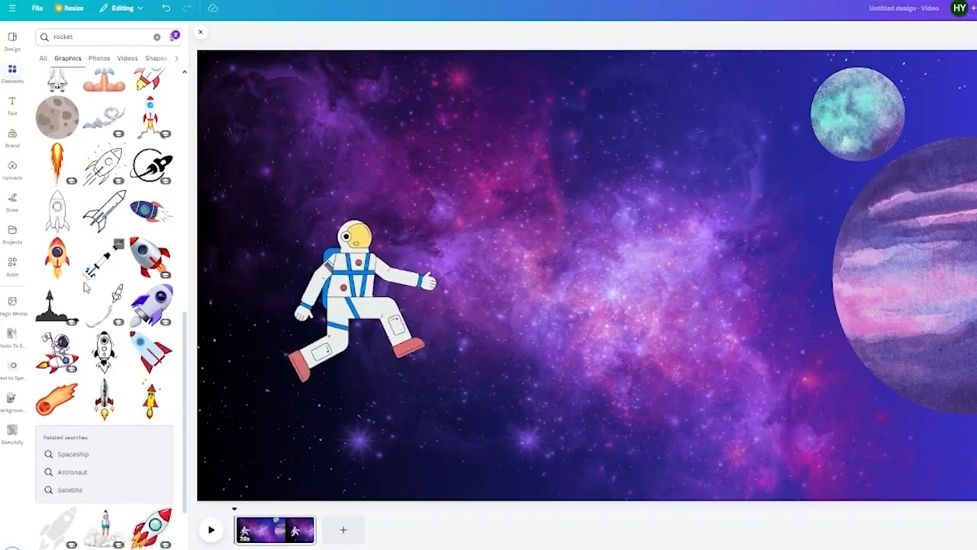
{"action": "scroll", "coordinate": [85, 290], "scroll_direction": "down", "scroll_amount": 5}
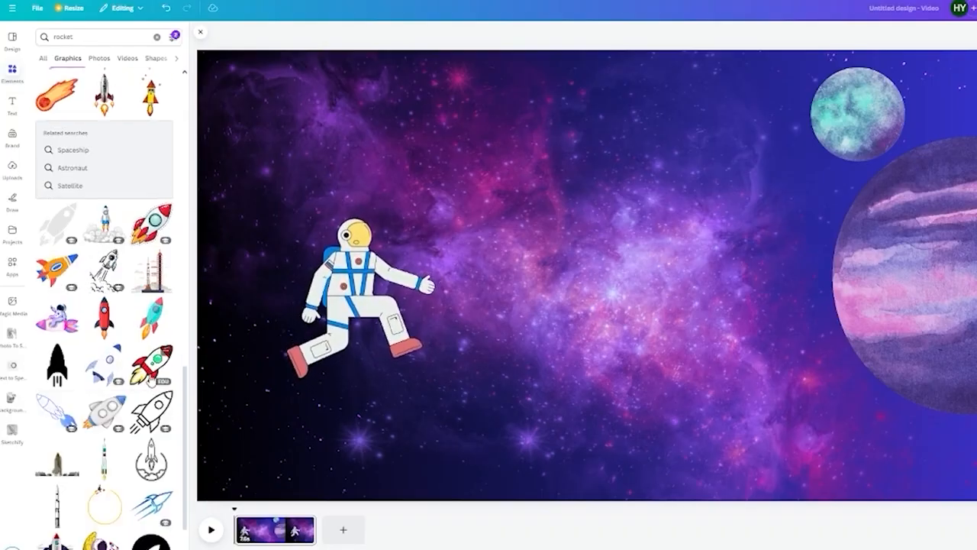
{"action": "scroll", "coordinate": [104, 386], "scroll_direction": "down", "scroll_amount": 2}
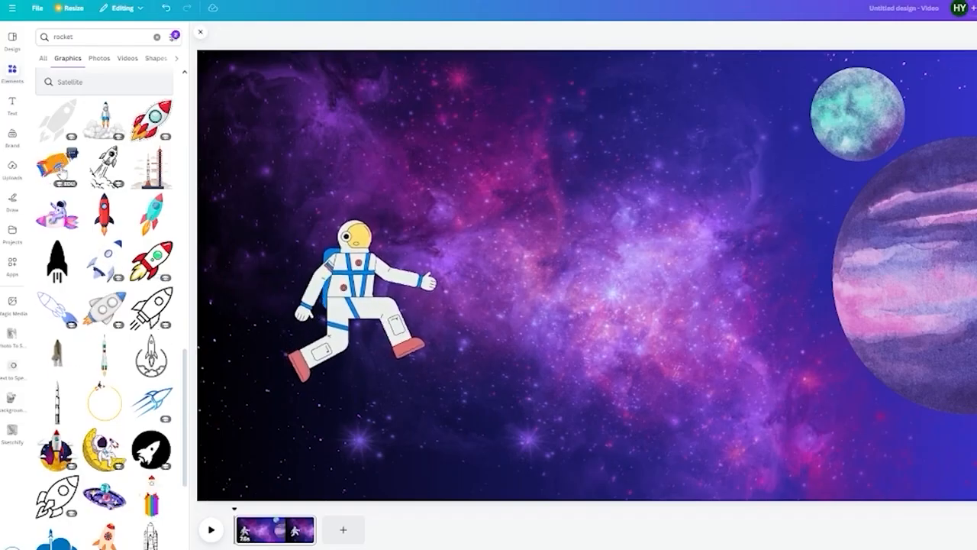
{"action": "left_click", "coordinate": [59, 166]}
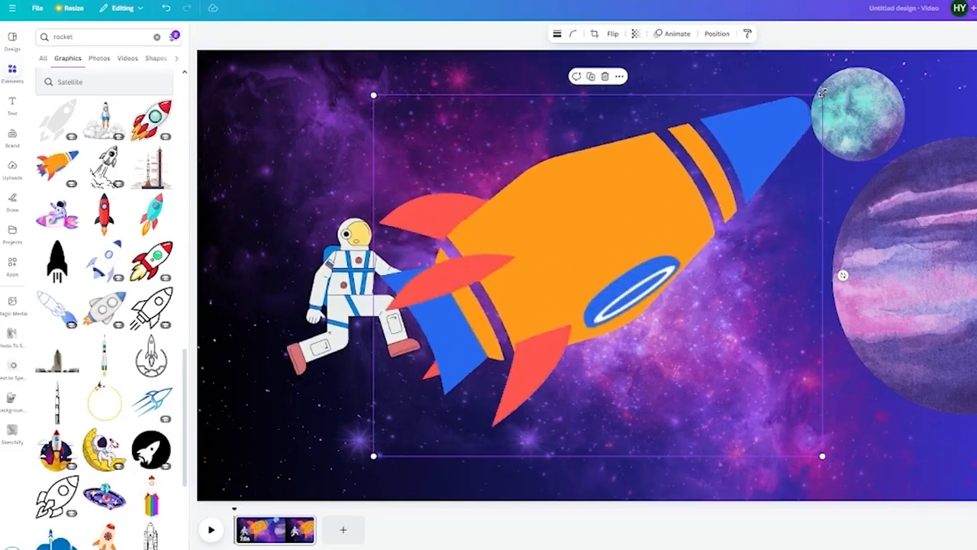
{"action": "left_click_drag", "start_coordinate": [824, 94], "coordinate": [536, 327]}
{"action": "left_click_drag", "start_coordinate": [466, 367], "coordinate": [296, 107]}
{"action": "left_click_drag", "start_coordinate": [368, 69], "coordinate": [678, 59]}
{"action": "left_click_drag", "start_coordinate": [394, 96], "coordinate": [313, 101]}
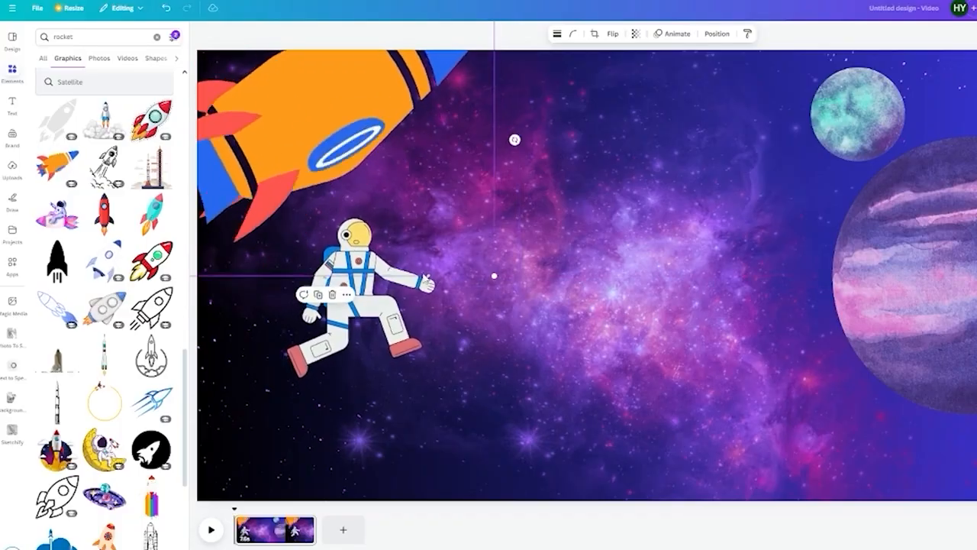
{"action": "left_click_drag", "start_coordinate": [493, 272], "coordinate": [265, 216]}
{"action": "left_click", "coordinate": [459, 200]}
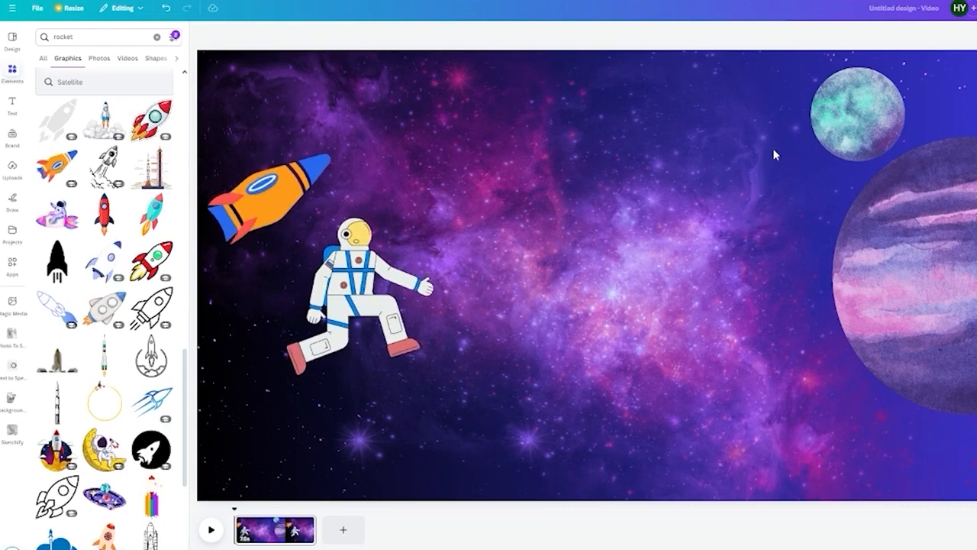
- Add the "PARKEN MAISE" font combination to the page and delete its blue ampersand
{"action": "left_click", "coordinate": [13, 104]}
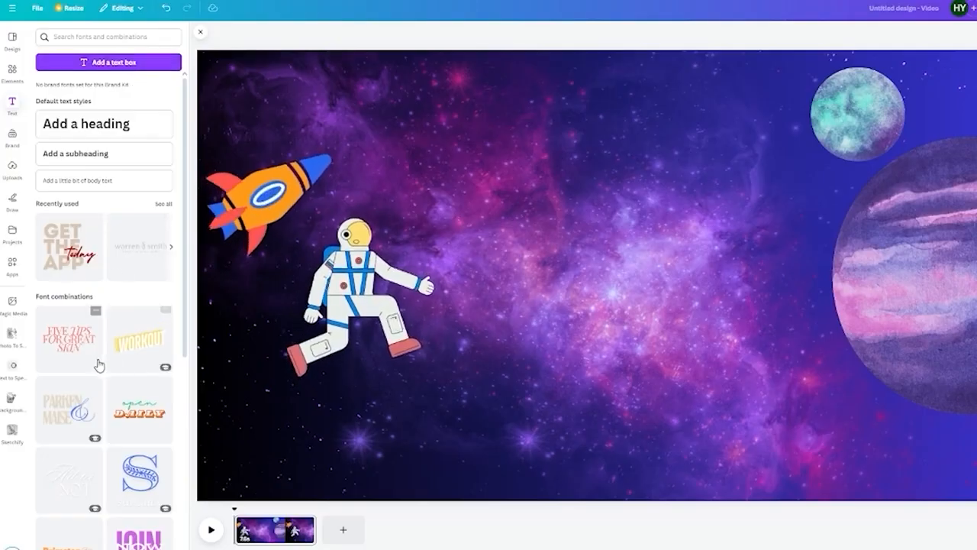
{"action": "scroll", "coordinate": [99, 365], "scroll_direction": "down", "scroll_amount": 3}
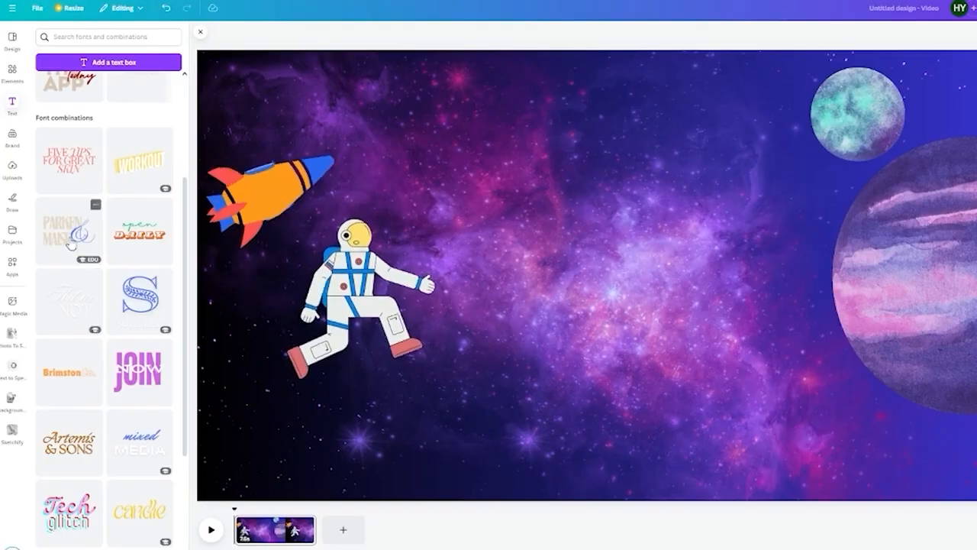
{"action": "left_click", "coordinate": [70, 244]}
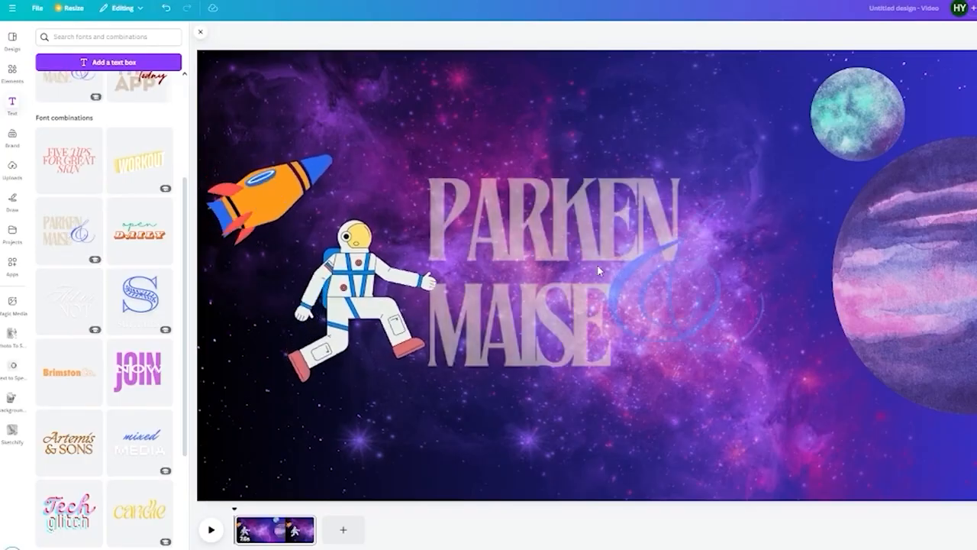
{"action": "left_click", "coordinate": [743, 309]}
{"action": "key", "text": "Delete"}
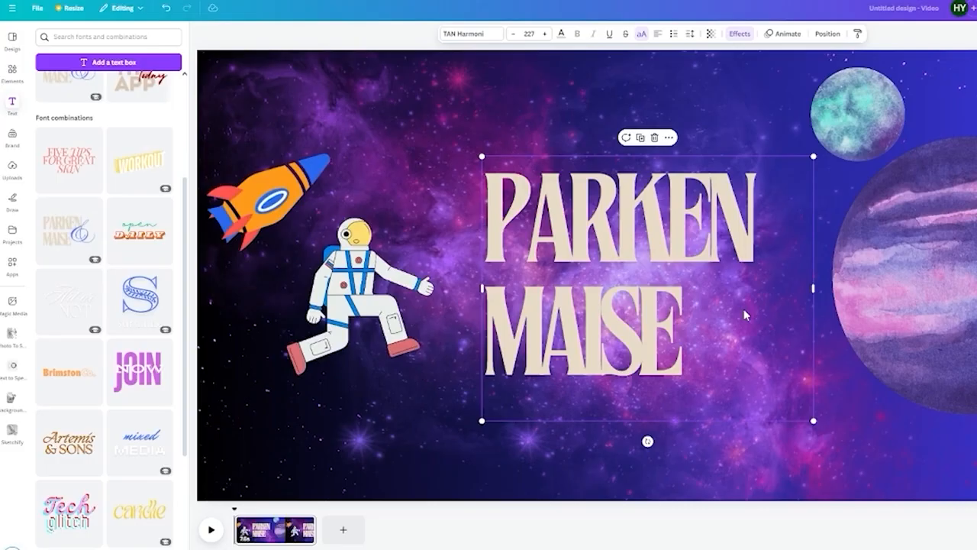
- Replace the wording of the added text with "WELCOME TO SPACE"
{"action": "double_click", "coordinate": [709, 252]}
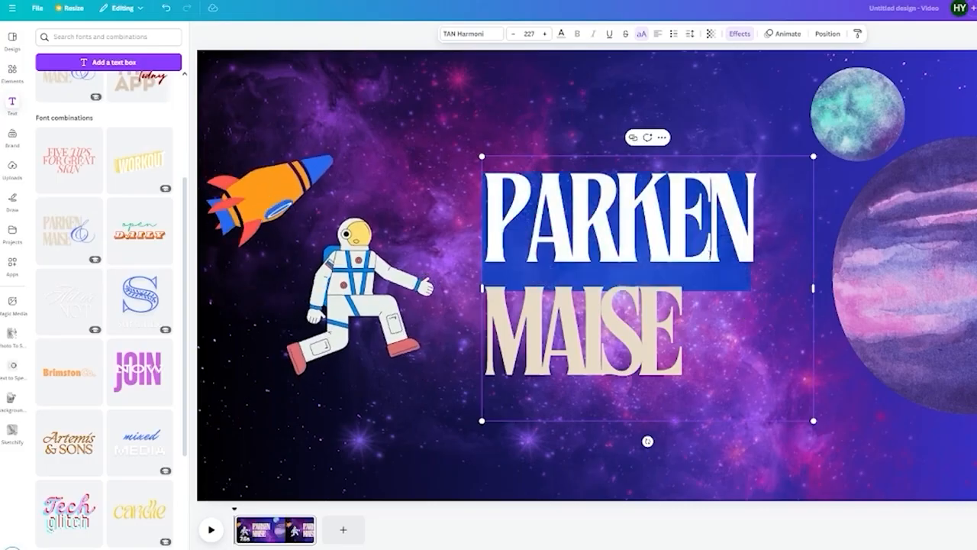
{"action": "type", "text": "WELCOME"}
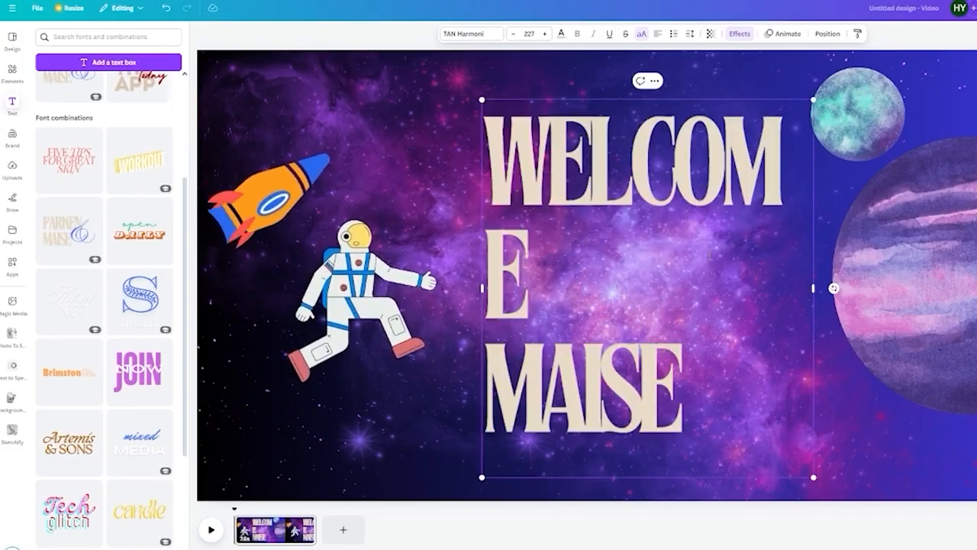
{"action": "type", "text": " TO"}
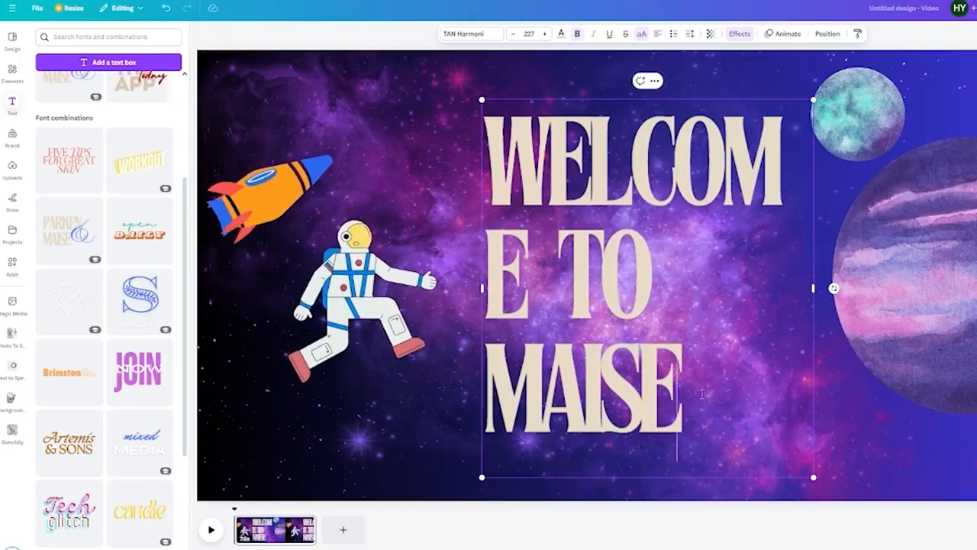
{"action": "key", "text": "BackSpace"}
{"action": "key", "text": "BackSpace"}
{"action": "key", "text": "BackSpace"}
{"action": "key", "text": "BackSpace"}
{"action": "key", "text": "BackSpace"}
{"action": "type", "text": "SP"}
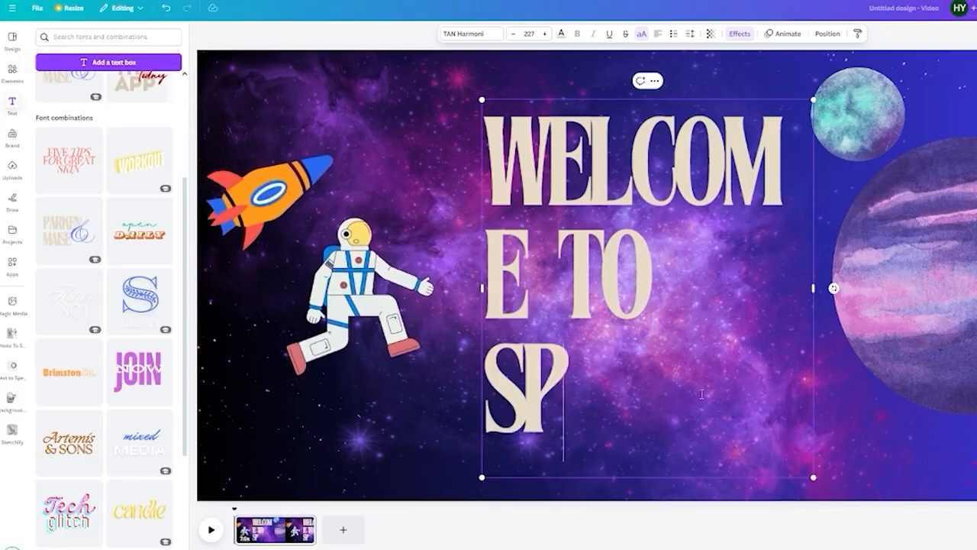
{"action": "type", "text": "ACE"}
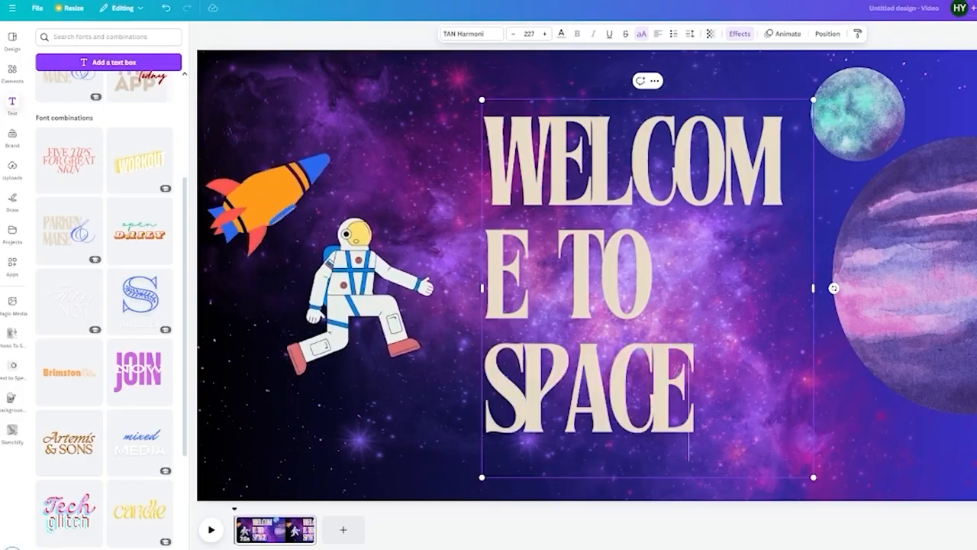
{"action": "key", "text": "Escape"}
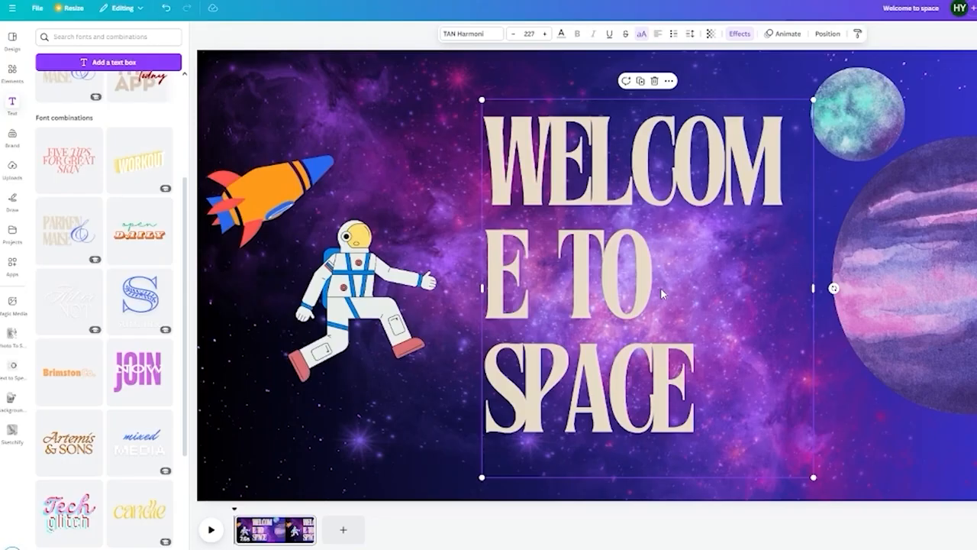
- Reduce the title's font size to 157 so that WELCOME TO fits on one line
{"action": "left_click", "coordinate": [512, 34]}
{"action": "left_click", "coordinate": [512, 34]}
{"action": "left_click", "coordinate": [513, 34]}
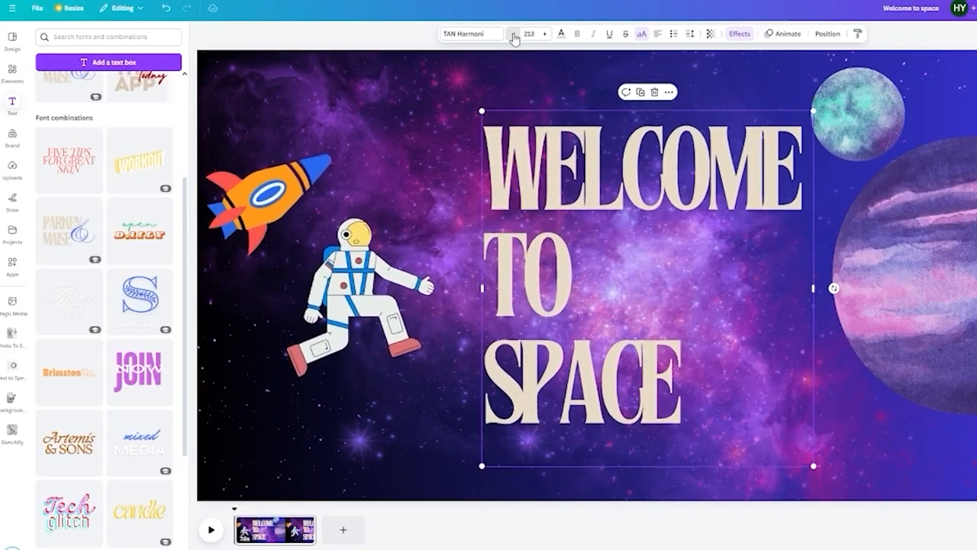
{"action": "left_click", "coordinate": [512, 33]}
{"action": "left_click", "coordinate": [512, 34]}
{"action": "left_click", "coordinate": [512, 34]}
{"action": "left_click", "coordinate": [513, 33]}
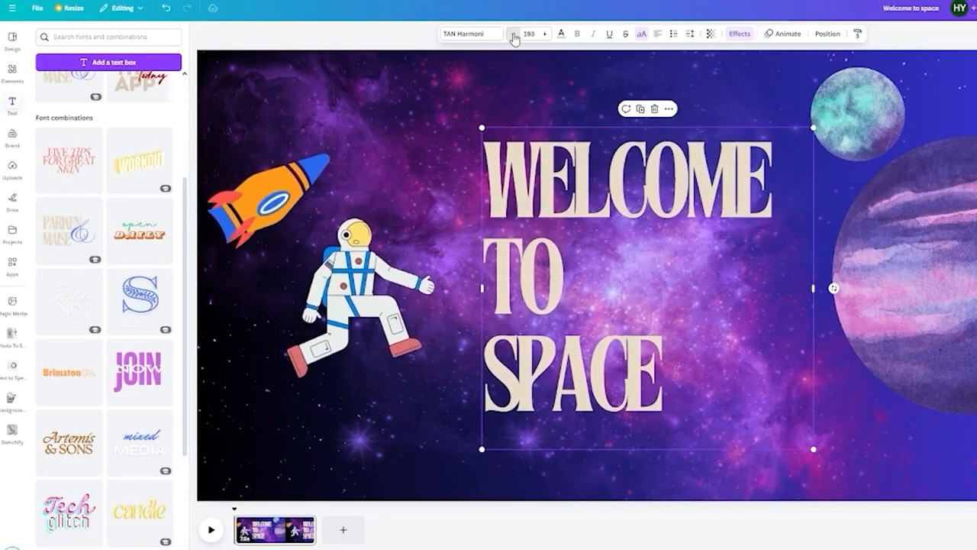
{"action": "left_click", "coordinate": [513, 33]}
{"action": "left_click", "coordinate": [512, 34]}
{"action": "left_click", "coordinate": [513, 34]}
{"action": "left_click", "coordinate": [512, 34]}
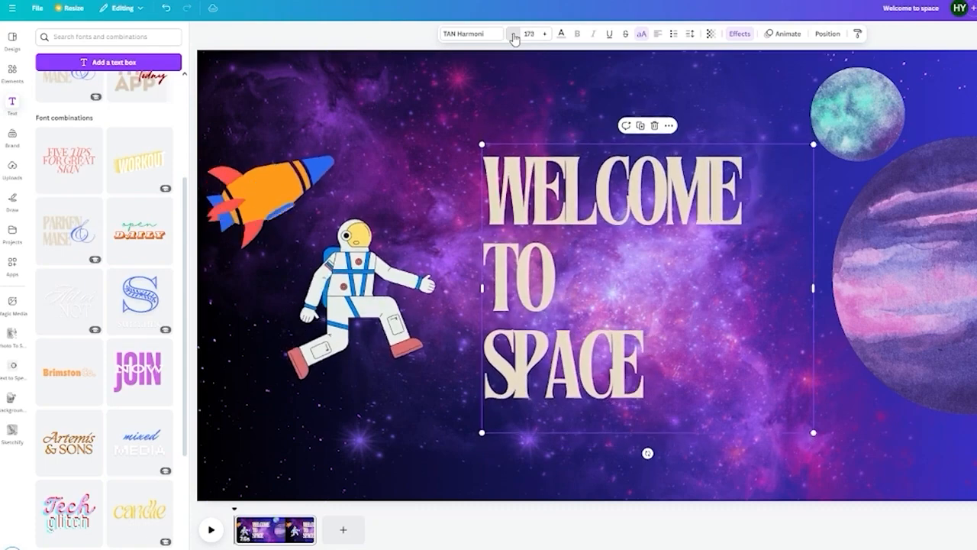
{"action": "left_click", "coordinate": [512, 34]}
{"action": "left_click", "coordinate": [512, 34]}
{"action": "left_click", "coordinate": [512, 34]}
{"action": "left_click", "coordinate": [512, 33]}
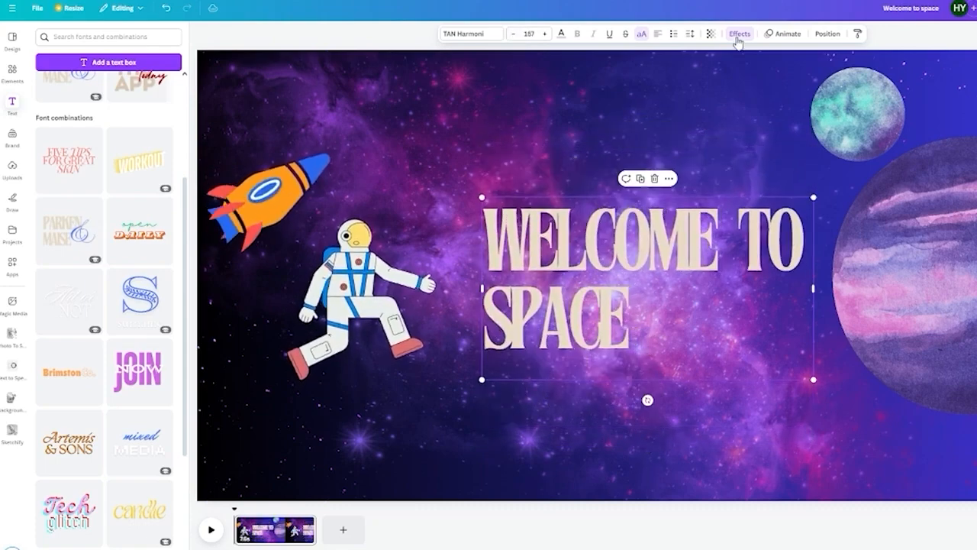
- Centre-align the title text and move it slightly left, between the astronaut and the striped planet
{"action": "left_click", "coordinate": [658, 34]}
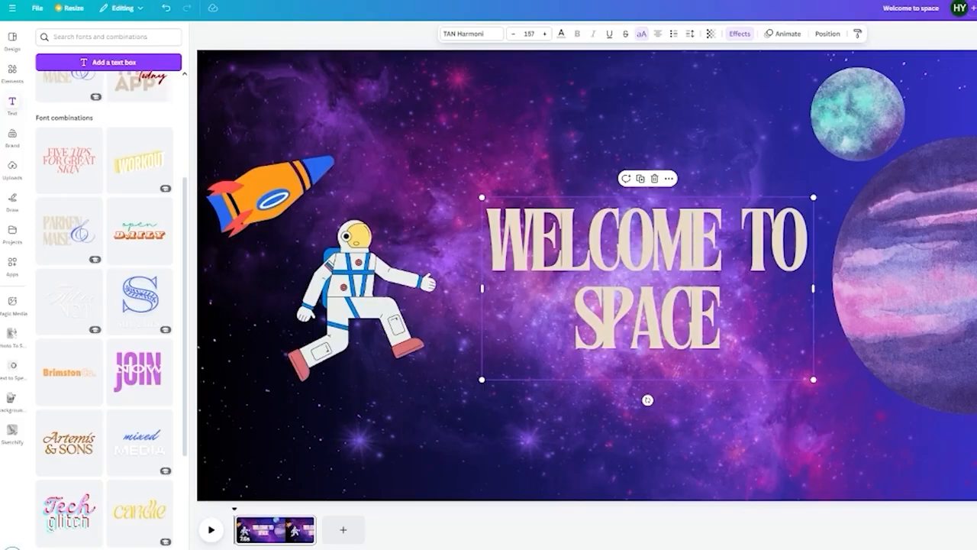
{"action": "left_click_drag", "start_coordinate": [698, 257], "coordinate": [653, 259]}
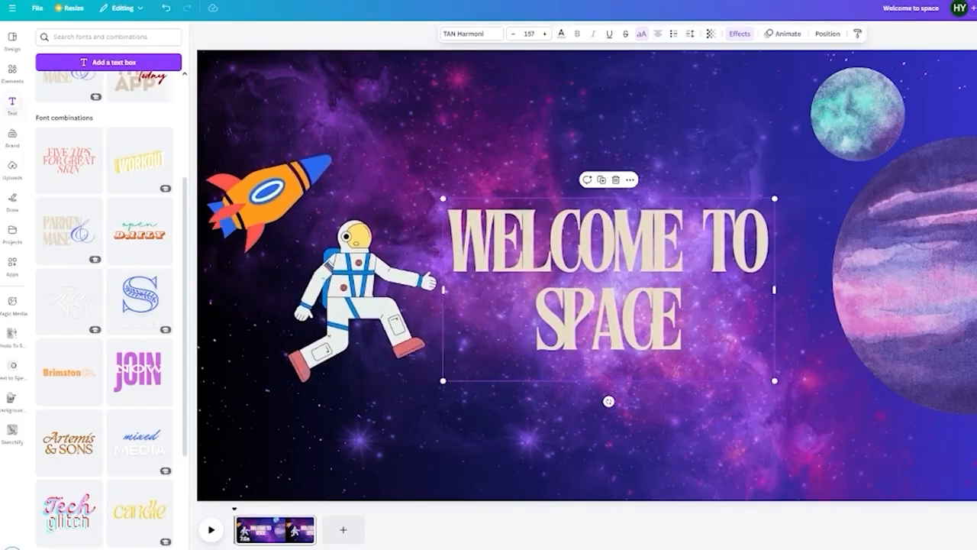
{"action": "left_click", "coordinate": [975, 255]}
{"action": "left_click", "coordinate": [551, 258]}
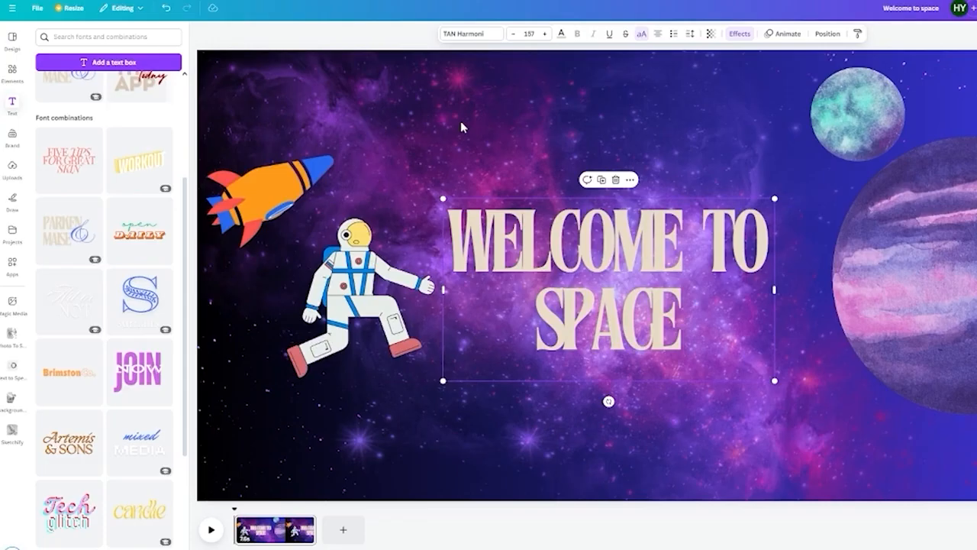
- Recolour the title with the light turquoise from the turquoise planet's photo colours and deselect it
{"action": "left_click", "coordinate": [560, 34]}
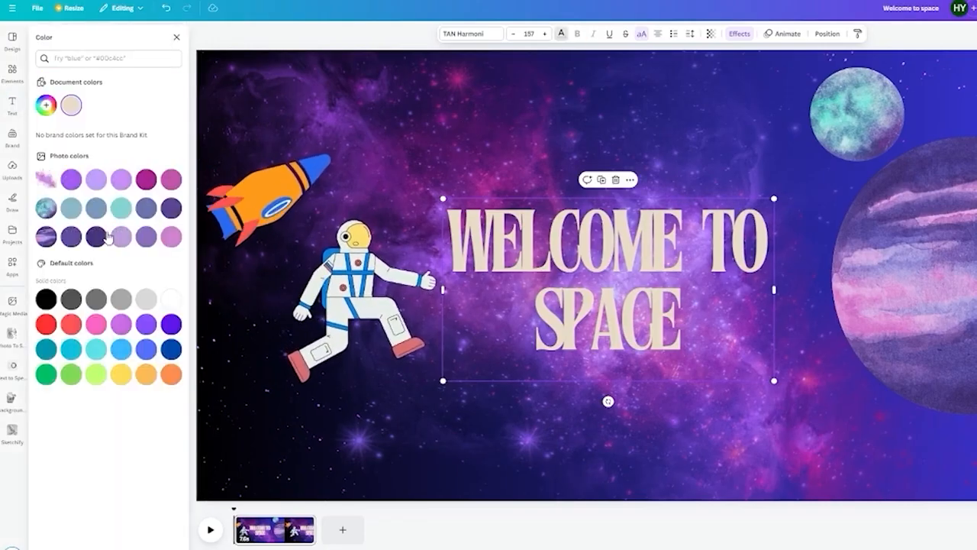
{"action": "left_click", "coordinate": [120, 207]}
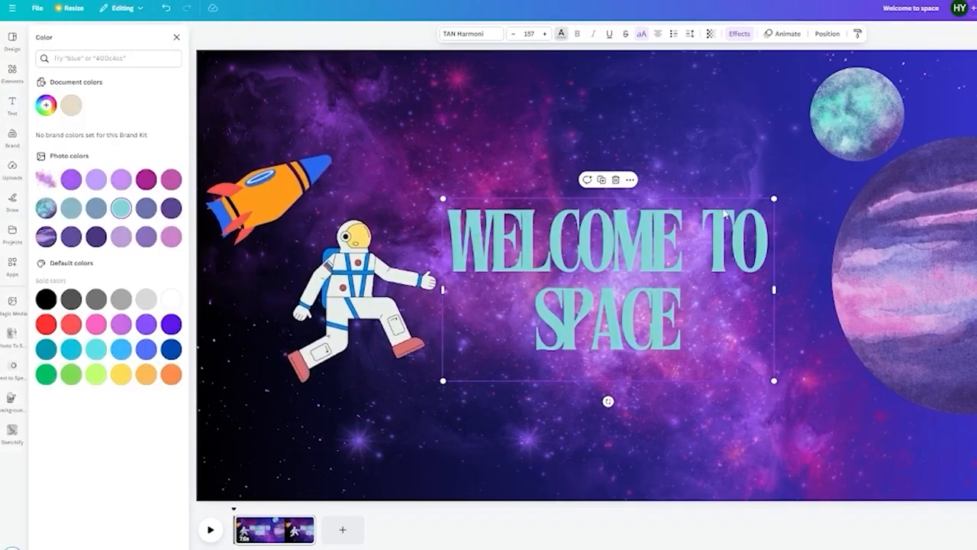
{"action": "key", "text": "Escape"}
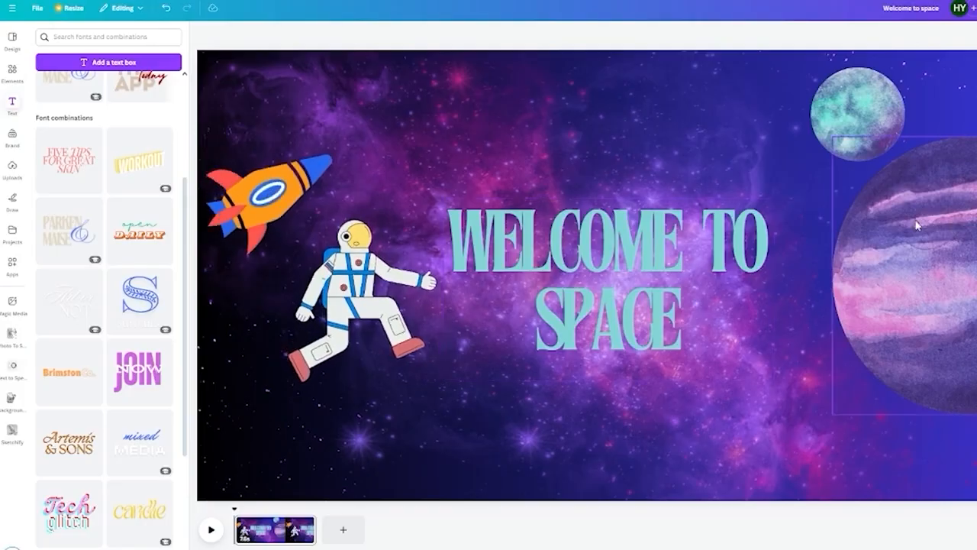
- Apply the Typewriter animation to the WELCOME TO SPACE title and preview the page
{"action": "left_click", "coordinate": [658, 225]}
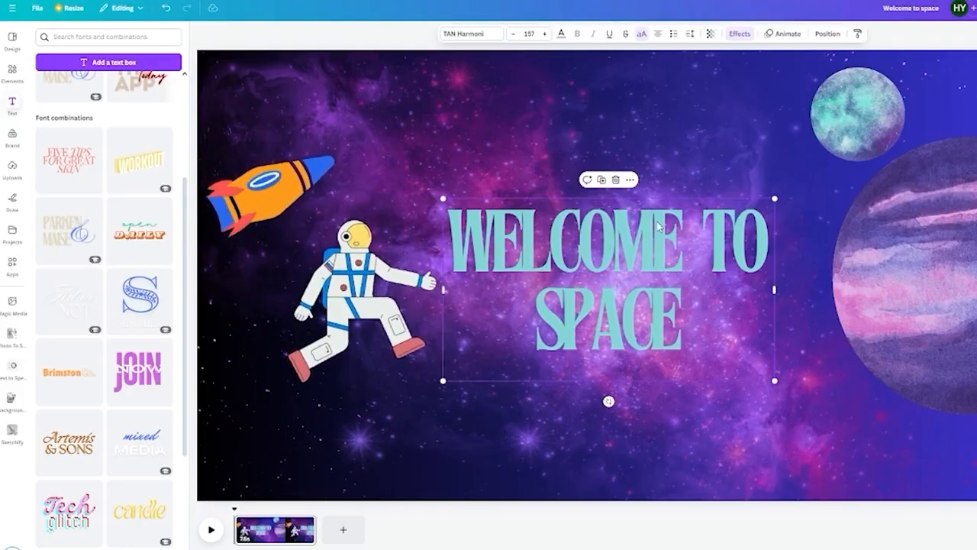
{"action": "left_click", "coordinate": [780, 37]}
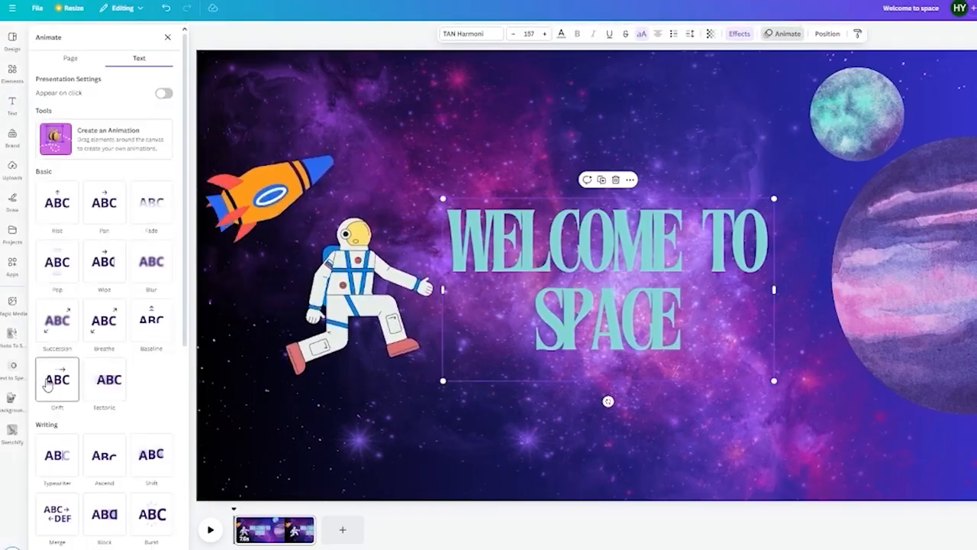
{"action": "scroll", "coordinate": [50, 387], "scroll_direction": "down", "scroll_amount": 1}
{"action": "left_click", "coordinate": [65, 415]}
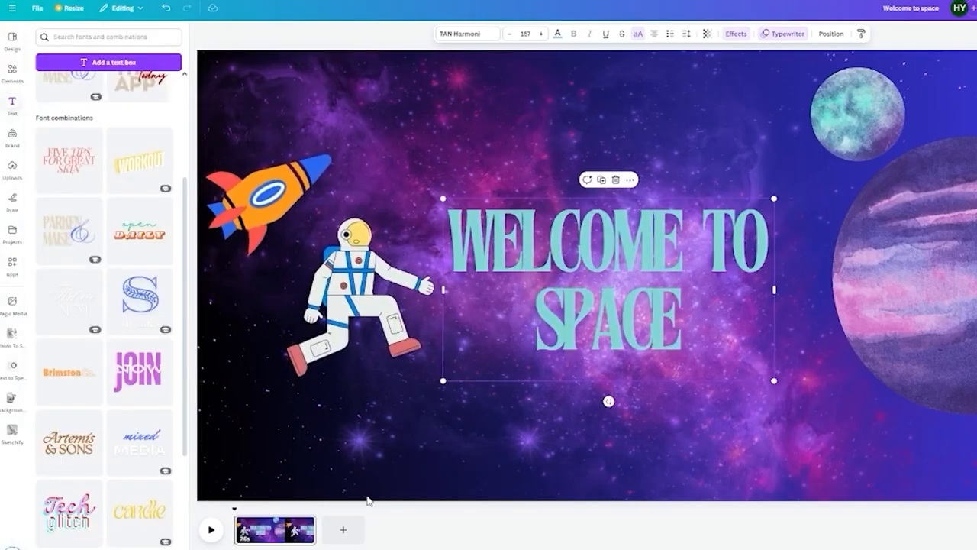
{"action": "left_click", "coordinate": [214, 534]}
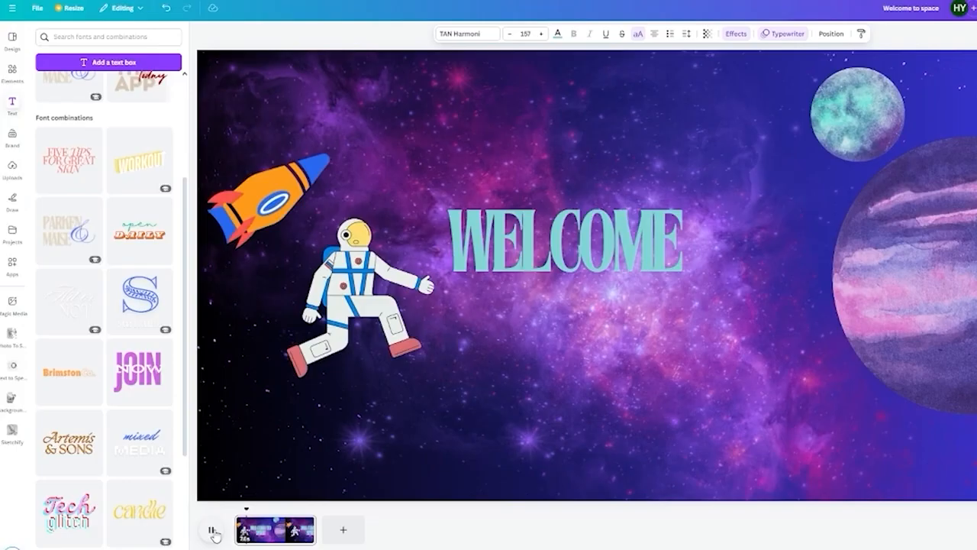
{"action": "left_click", "coordinate": [815, 287]}
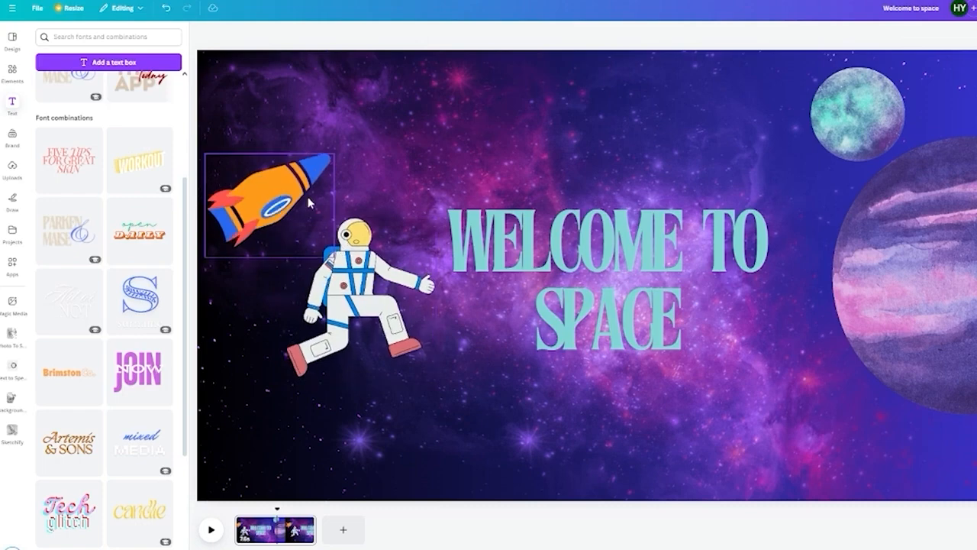
{"action": "left_click", "coordinate": [290, 207]}
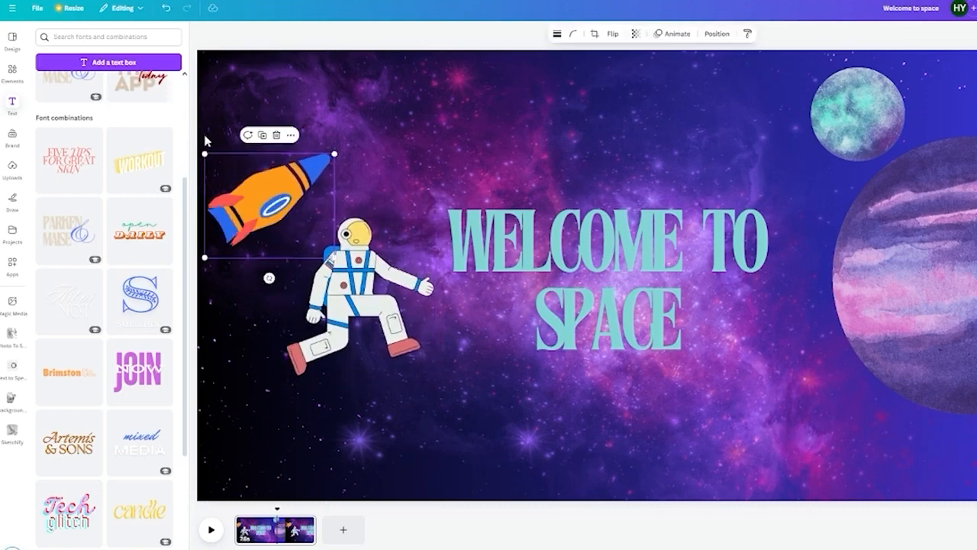
{"action": "left_click", "coordinate": [675, 34]}
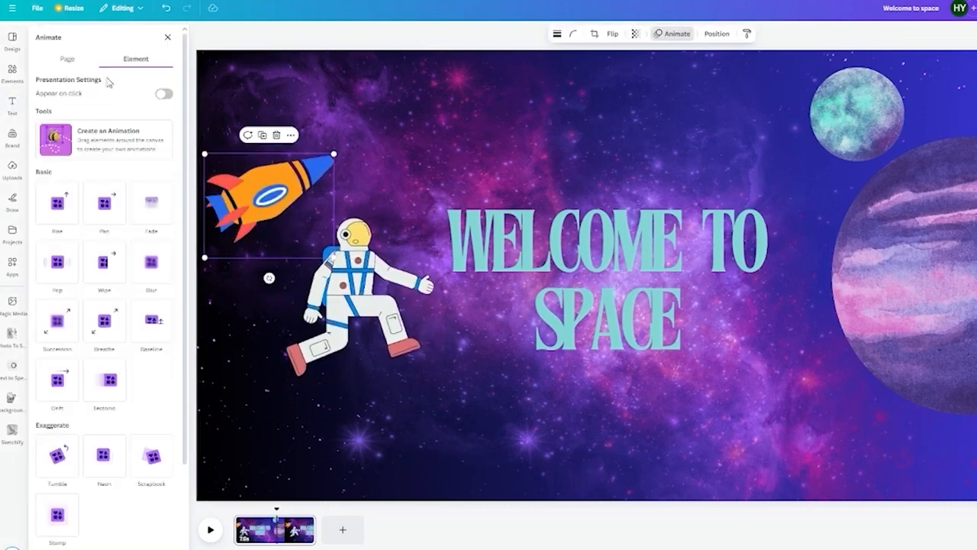
{"action": "left_click", "coordinate": [125, 152]}
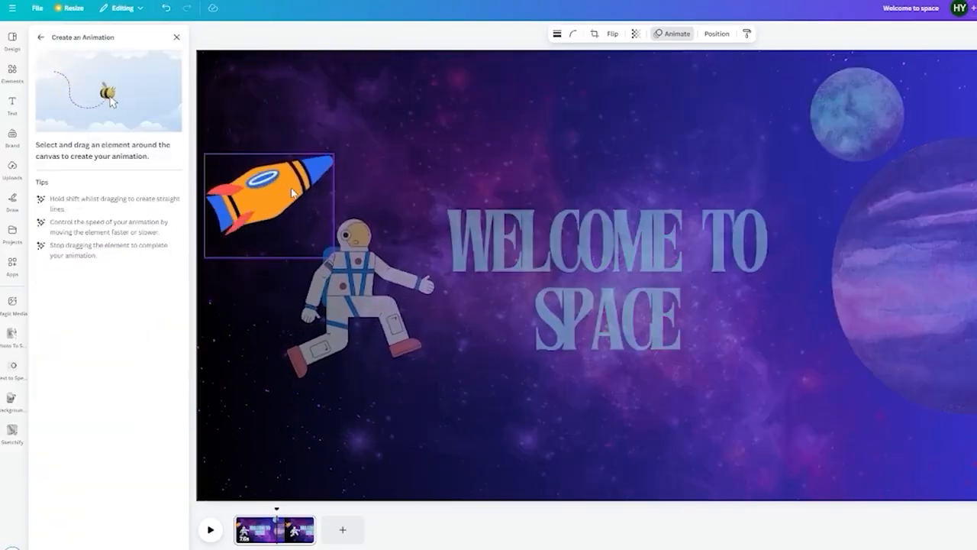
{"action": "left_click", "coordinate": [176, 38]}
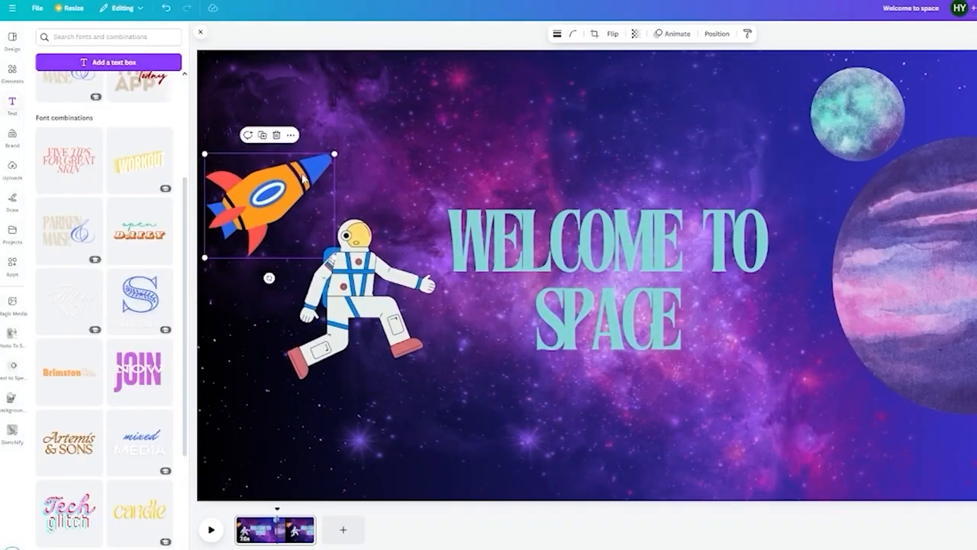
- Move the rocket just off the page's left edge and create a custom motion path flying it up and right above the astronaut
{"action": "left_click_drag", "start_coordinate": [321, 178], "coordinate": [191, 179]}
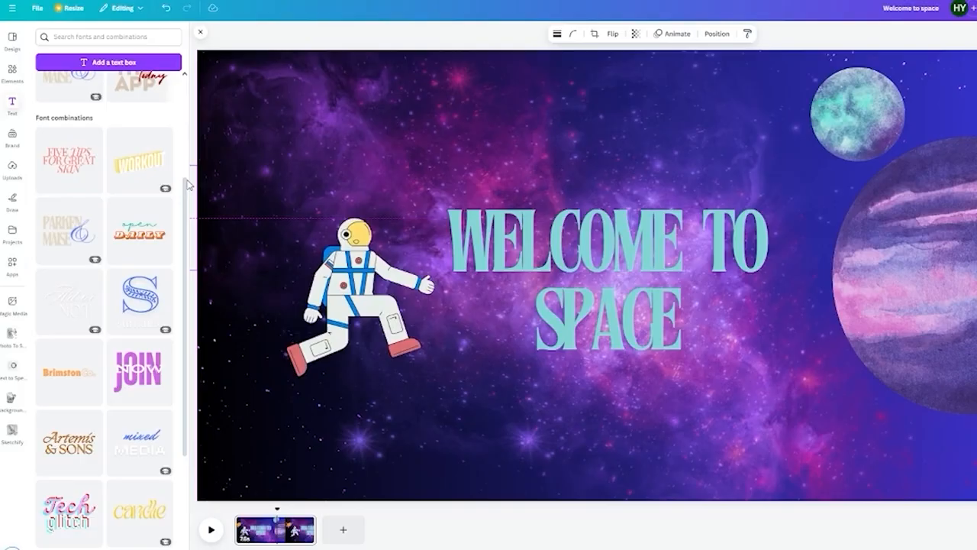
{"action": "left_click_drag", "start_coordinate": [190, 180], "coordinate": [200, 183]}
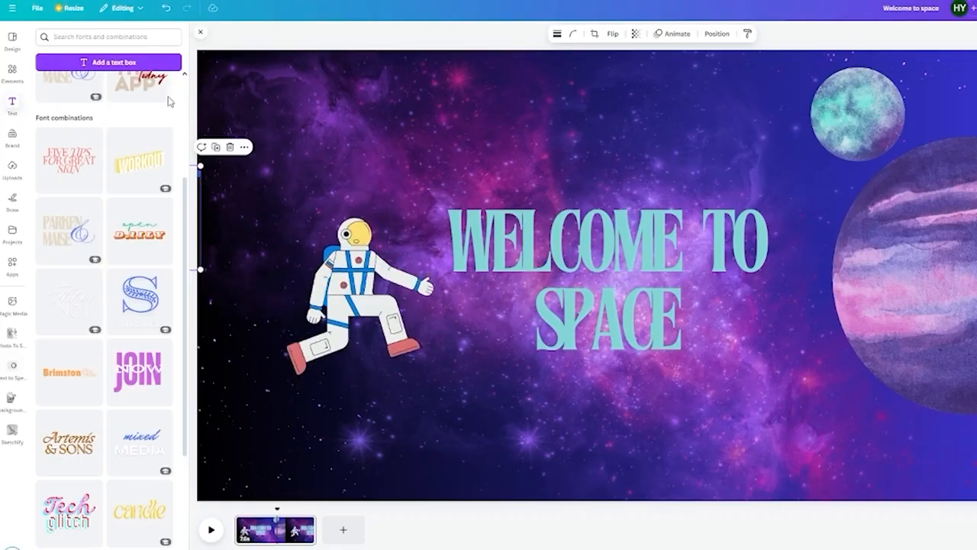
{"action": "left_click", "coordinate": [676, 34]}
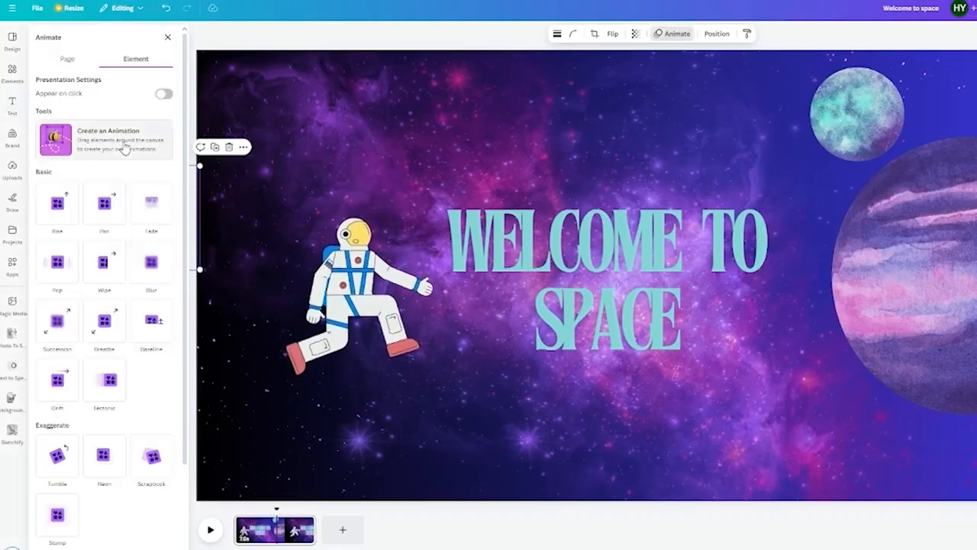
{"action": "left_click", "coordinate": [127, 145]}
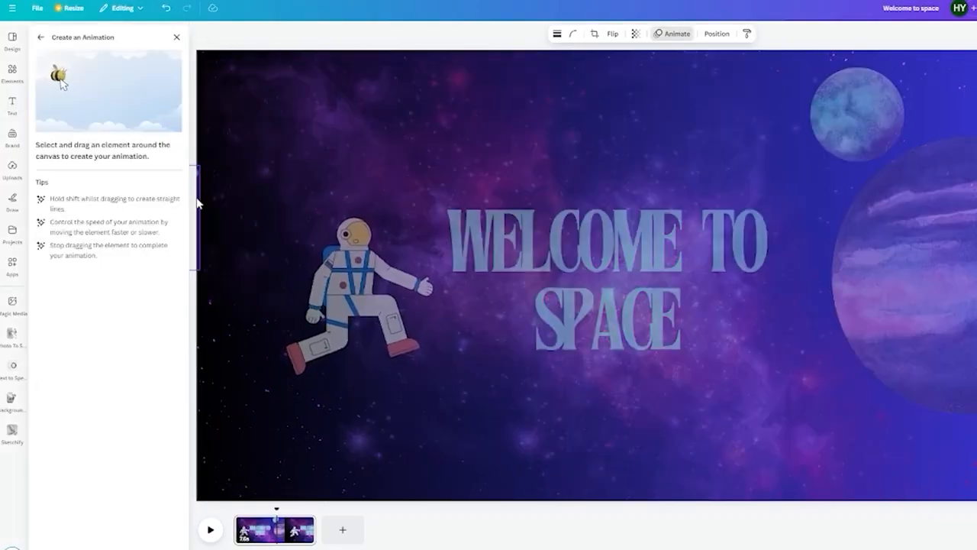
{"action": "left_click_drag", "start_coordinate": [204, 202], "coordinate": [372, 158]}
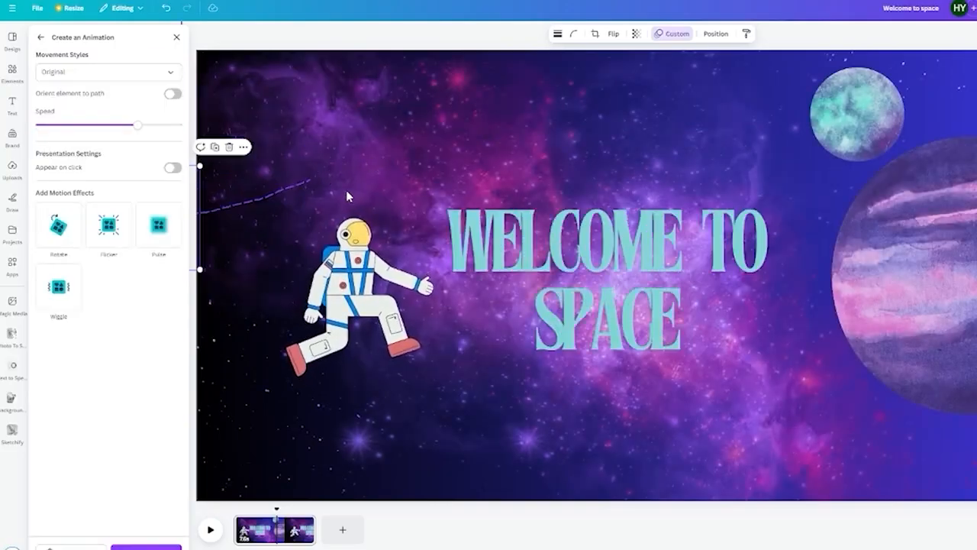
- Move the astronaut off the page's lower-left corner and create a custom motion path bringing it up beside the title
{"action": "left_click_drag", "start_coordinate": [382, 290], "coordinate": [162, 466]}
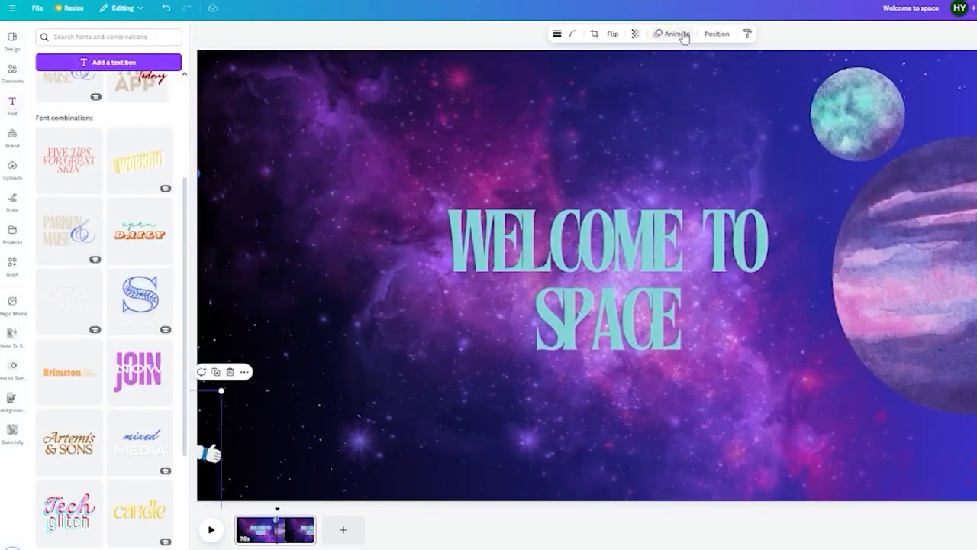
{"action": "left_click", "coordinate": [683, 37]}
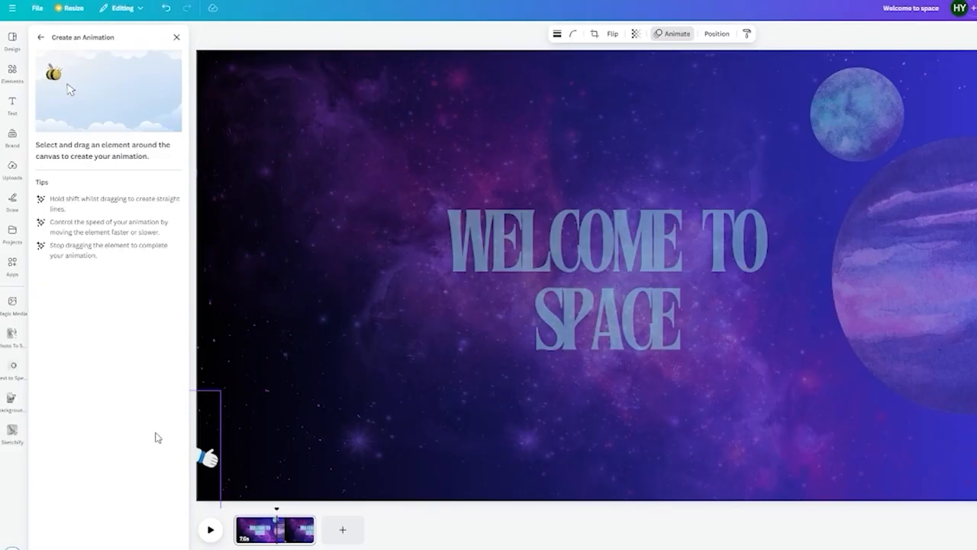
{"action": "mouse_move", "coordinate": [207, 462]}
{"action": "left_mouse_down"}
{"action": "mouse_move", "coordinate": [400, 285]}
{"action": "mouse_move", "coordinate": [414, 294]}
{"action": "mouse_move", "coordinate": [400, 300]}
{"action": "mouse_move", "coordinate": [411, 271]}
{"action": "left_mouse_up"}
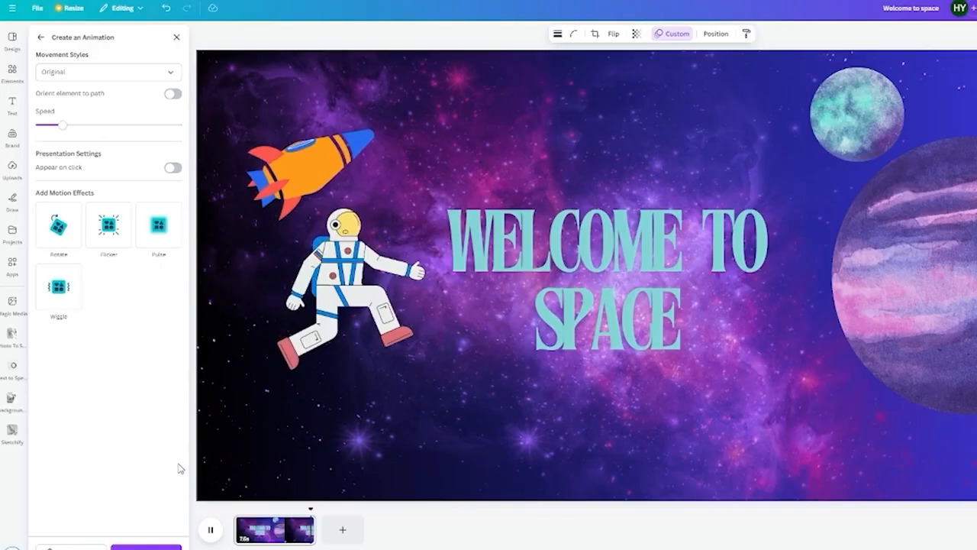
- Add a second page and copy the title, planets, rocket and astronaut from the first page onto it
{"action": "left_click", "coordinate": [342, 529]}
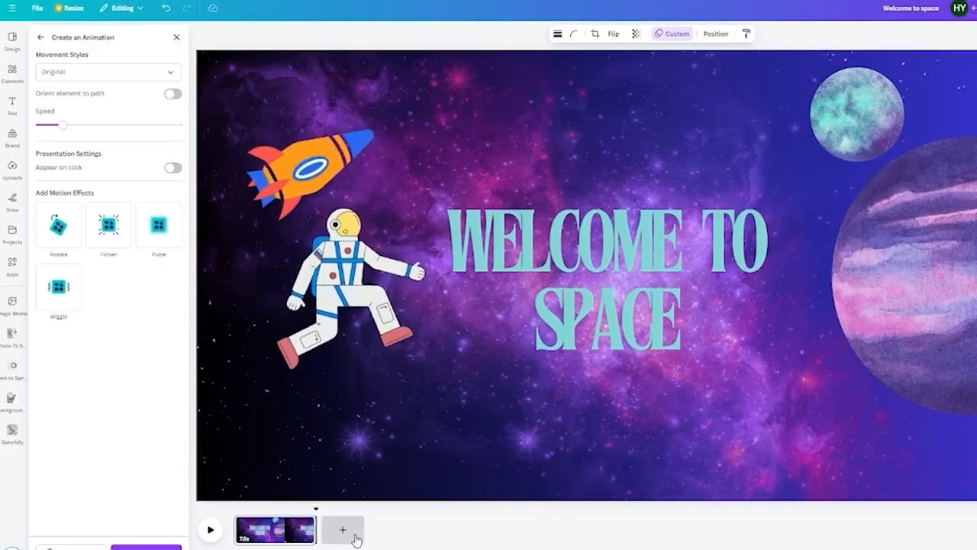
{"action": "left_click", "coordinate": [262, 535]}
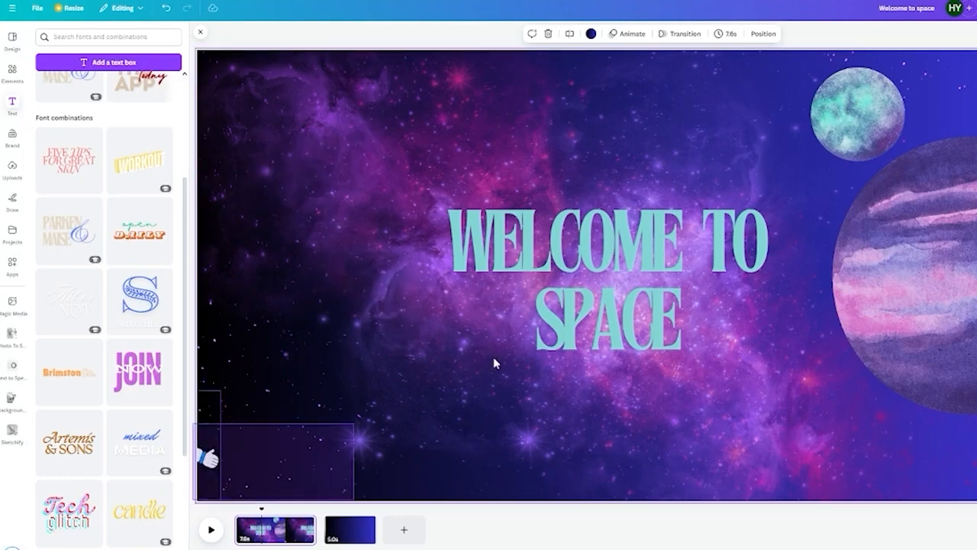
{"action": "key", "text": "ctrl+a"}
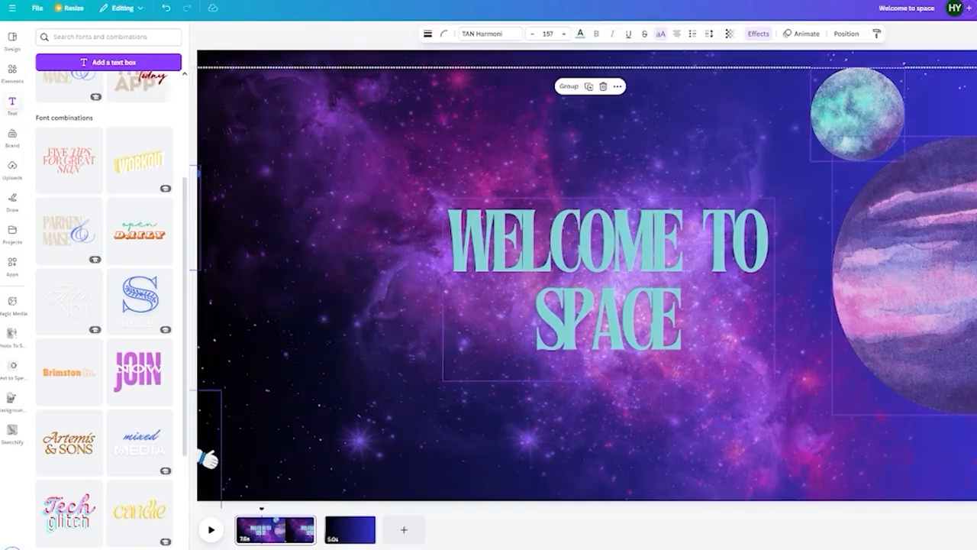
{"action": "left_click", "coordinate": [341, 530]}
{"action": "key", "text": "ctrl+v"}
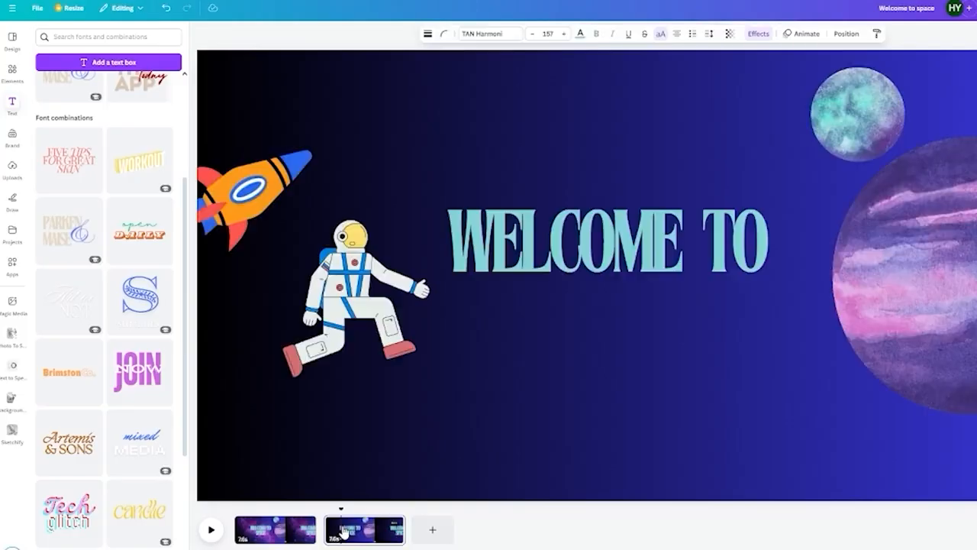
- Copy the galaxy background photo from the first page onto the second page
{"action": "left_click", "coordinate": [262, 542]}
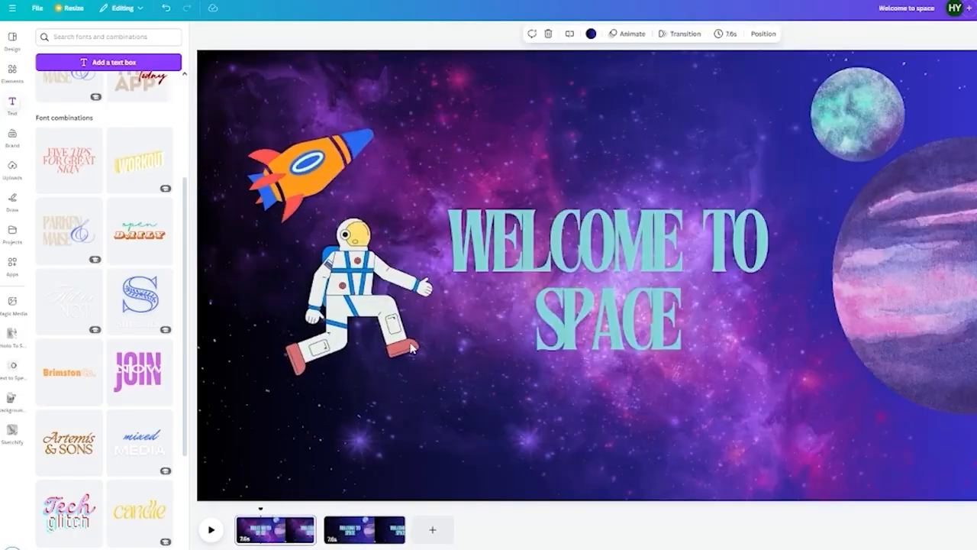
{"action": "left_click", "coordinate": [454, 345]}
{"action": "left_click", "coordinate": [367, 327]}
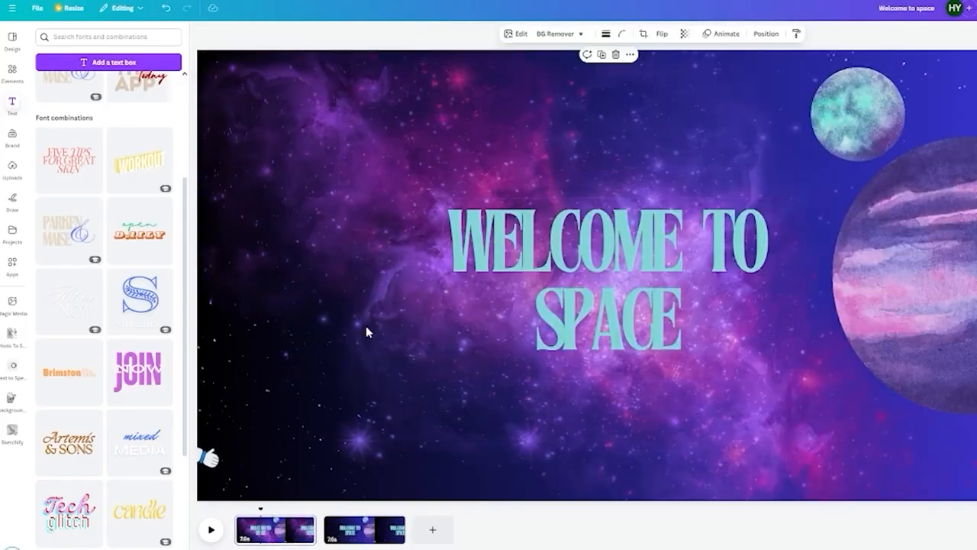
{"action": "double_click", "coordinate": [373, 107]}
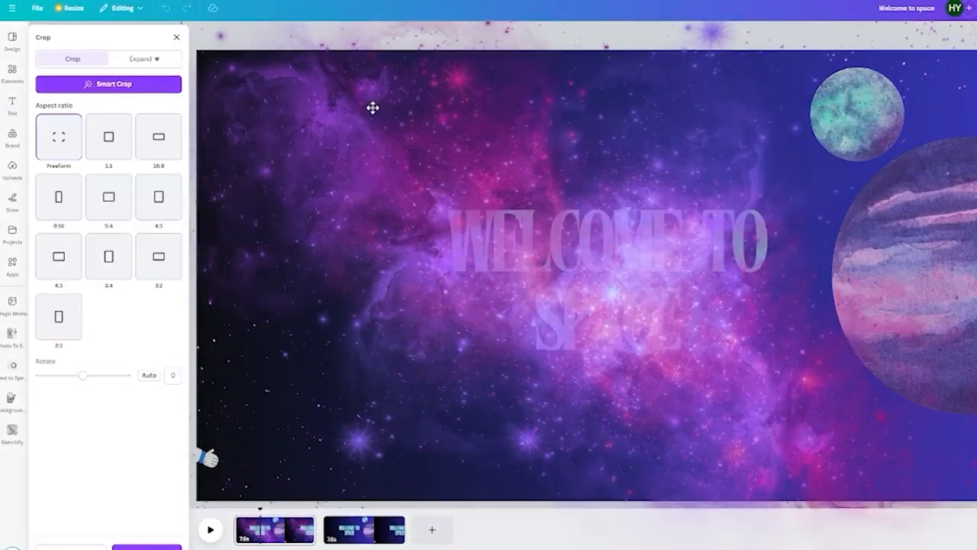
{"action": "key", "text": "Escape"}
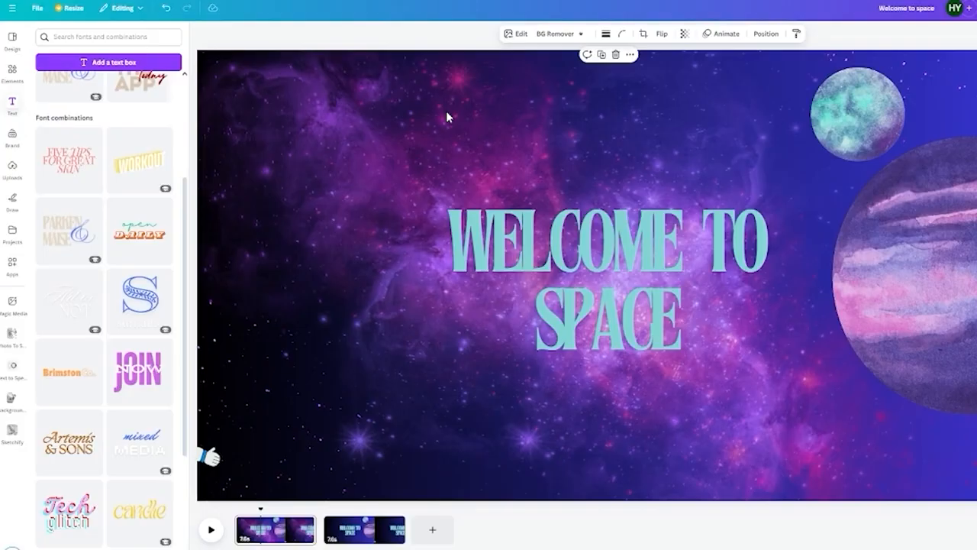
{"action": "left_click", "coordinate": [342, 537]}
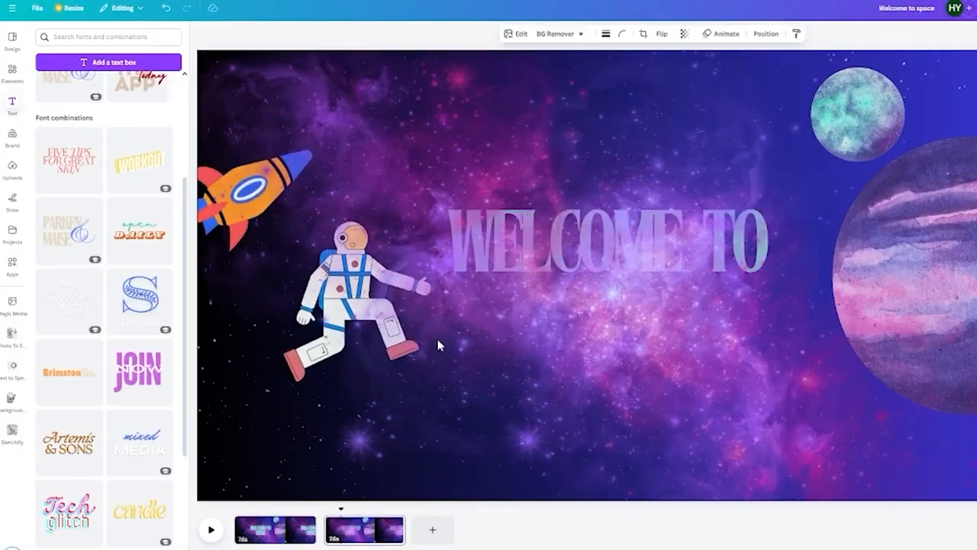
- Send the second page's galaxy photo to the back, behind all other elements
{"action": "left_click", "coordinate": [720, 35]}
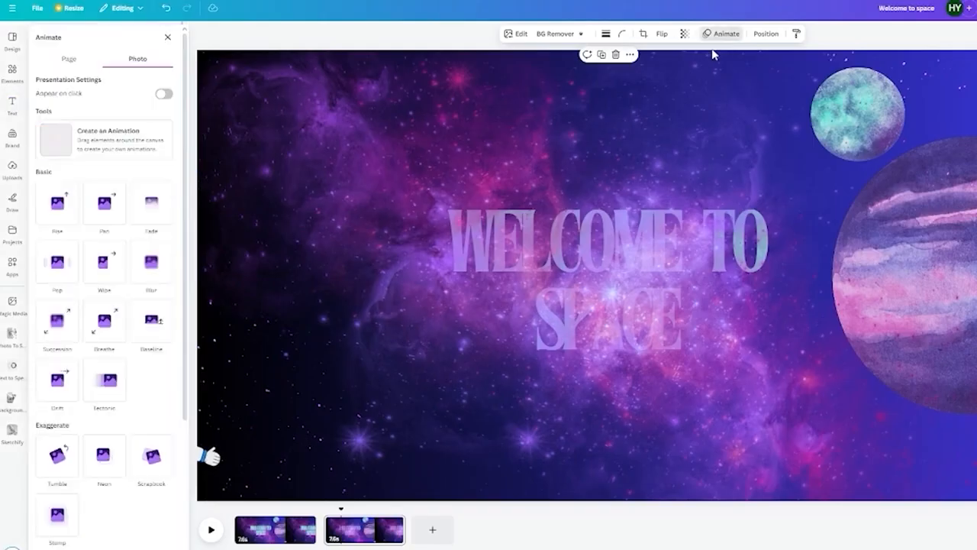
{"action": "left_click", "coordinate": [763, 34]}
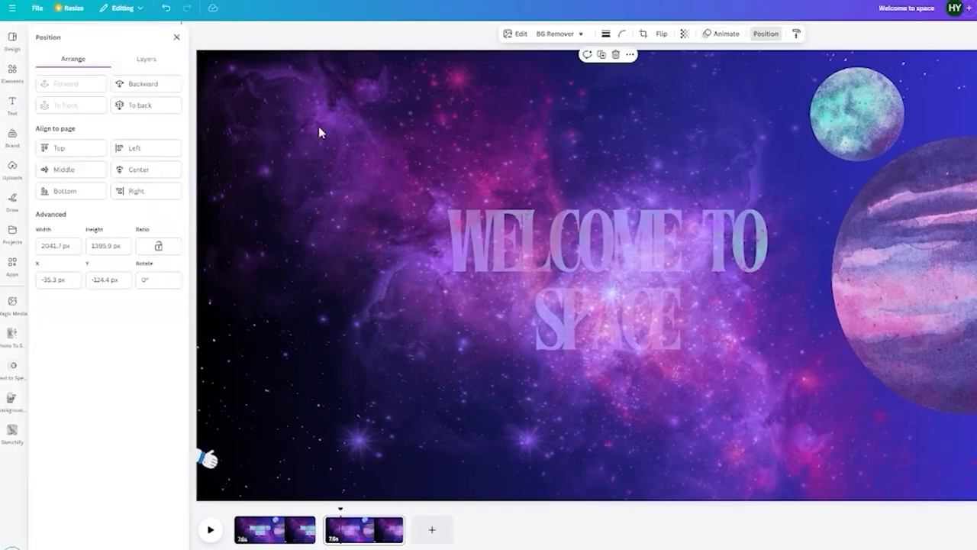
{"action": "left_click", "coordinate": [151, 107]}
{"action": "left_click", "coordinate": [176, 37]}
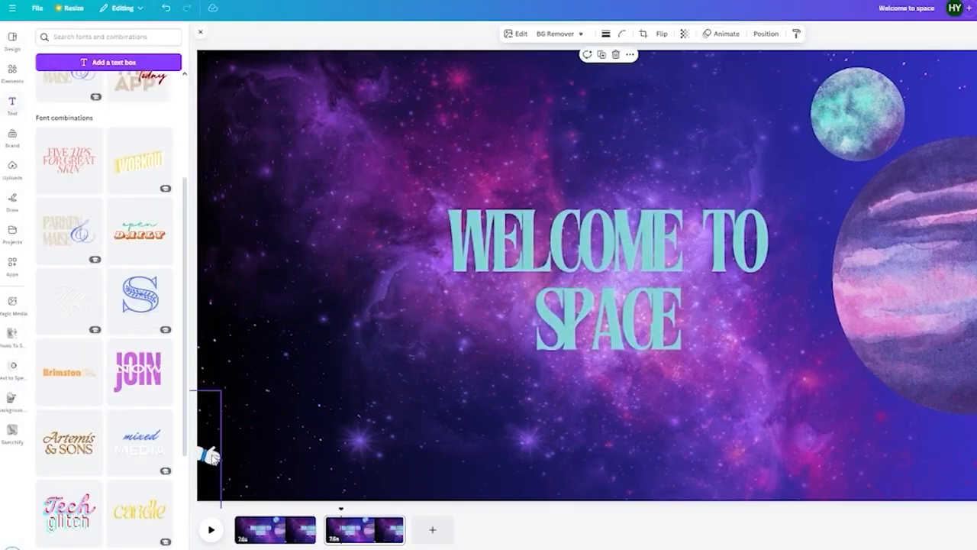
- Bring the second page's astronaut from beyond the lower-left edge into view, beside the title
{"action": "left_click_drag", "start_coordinate": [229, 447], "coordinate": [366, 341]}
{"action": "key", "text": "ctrl+z"}
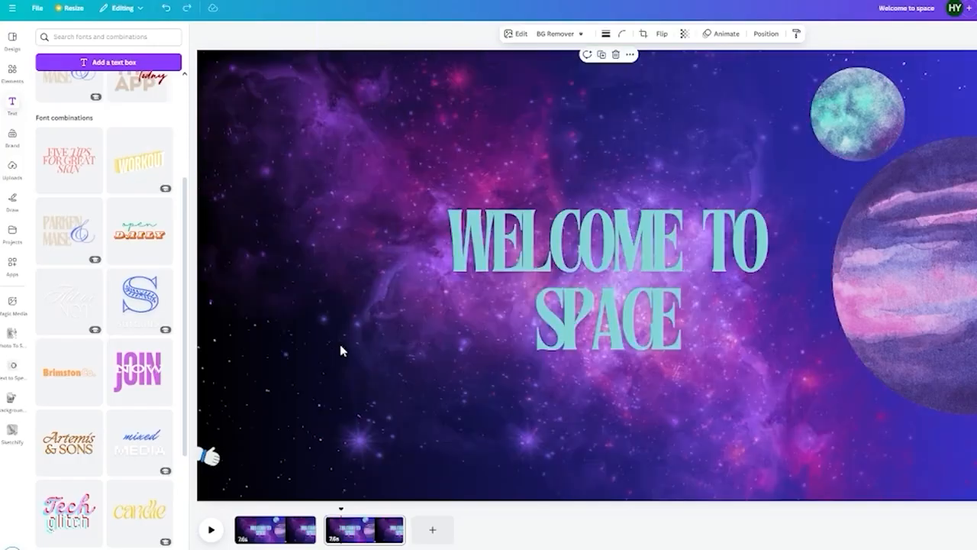
{"action": "left_click_drag", "start_coordinate": [205, 458], "coordinate": [454, 303]}
{"action": "left_click_drag", "start_coordinate": [512, 428], "coordinate": [460, 430]}
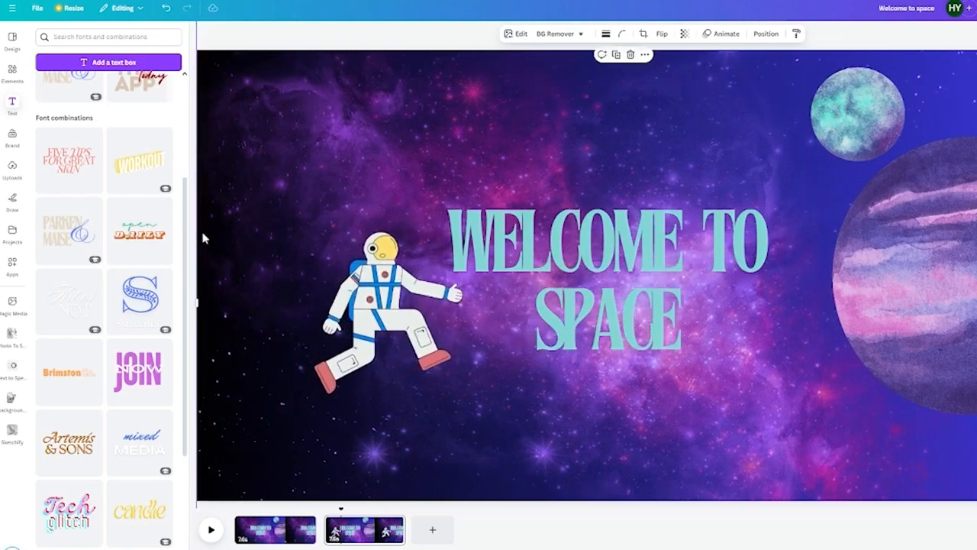
- Bring the second page's rocket into view above the astronaut and shift both further left, apart from each other
{"action": "left_click_drag", "start_coordinate": [218, 182], "coordinate": [267, 182]}
{"action": "left_click", "coordinate": [200, 178]}
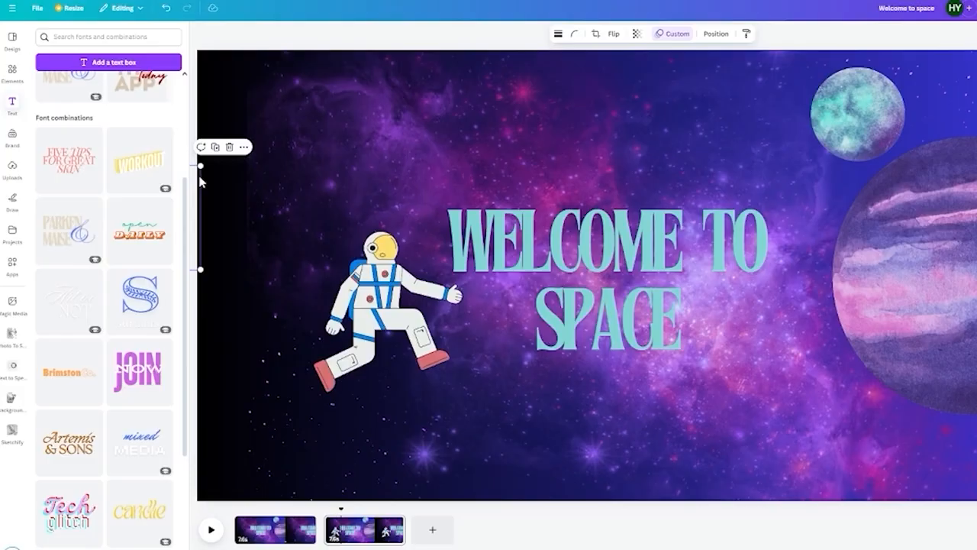
{"action": "left_click_drag", "start_coordinate": [200, 181], "coordinate": [463, 109]}
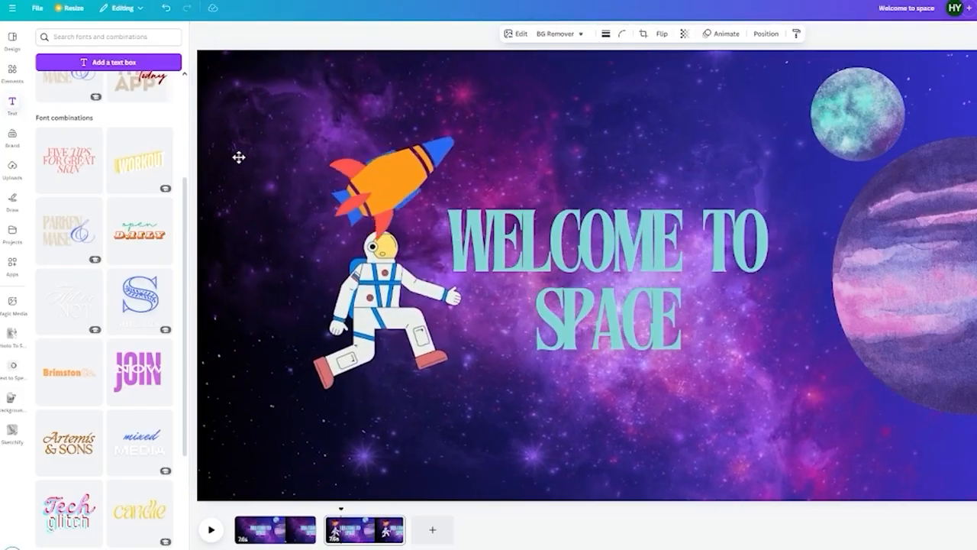
{"action": "left_click_drag", "start_coordinate": [374, 302], "coordinate": [300, 329]}
{"action": "left_click_drag", "start_coordinate": [342, 192], "coordinate": [284, 187]}
- Delete the WELCOME TO SPACE title from the second page
{"action": "left_click", "coordinate": [592, 294]}
{"action": "key", "text": "Delete"}
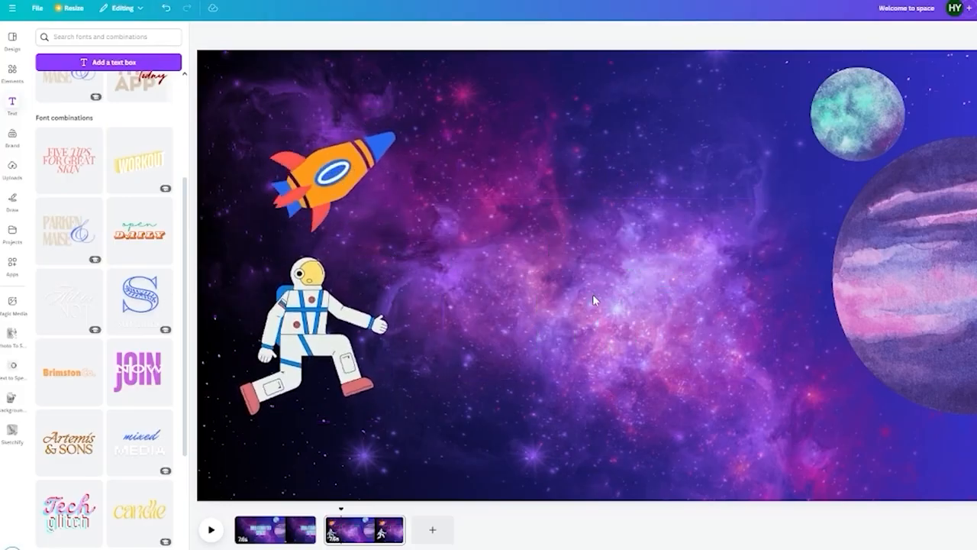
{"action": "left_click", "coordinate": [359, 187]}
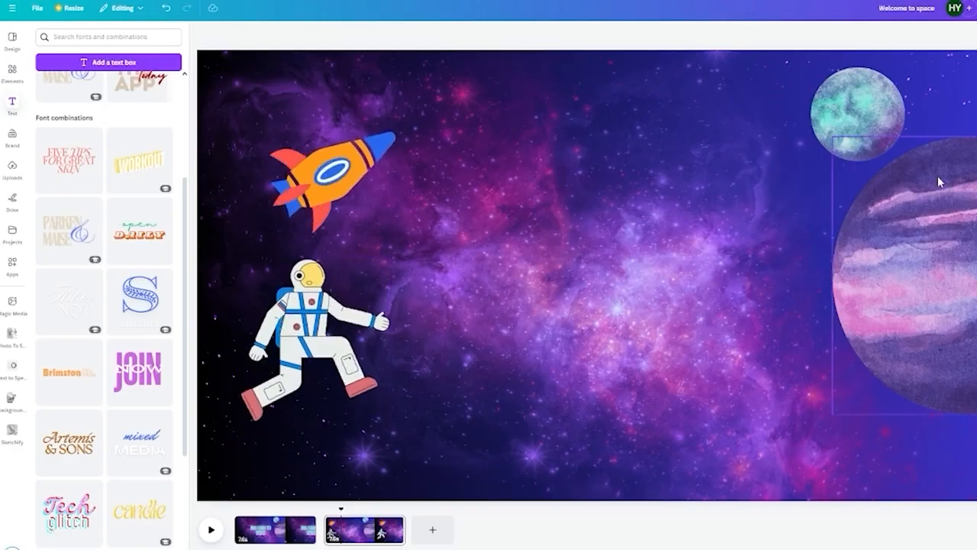
- Recreate the second page astronaut's custom motion path, keeping the Original movement style, so it travels across the page to the large purple planet
{"action": "left_click", "coordinate": [344, 300]}
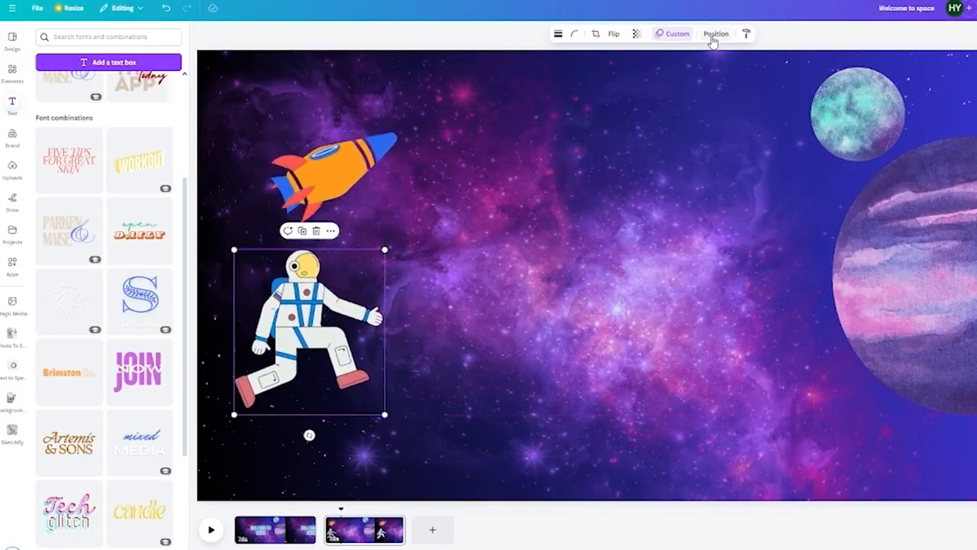
{"action": "left_click", "coordinate": [678, 37]}
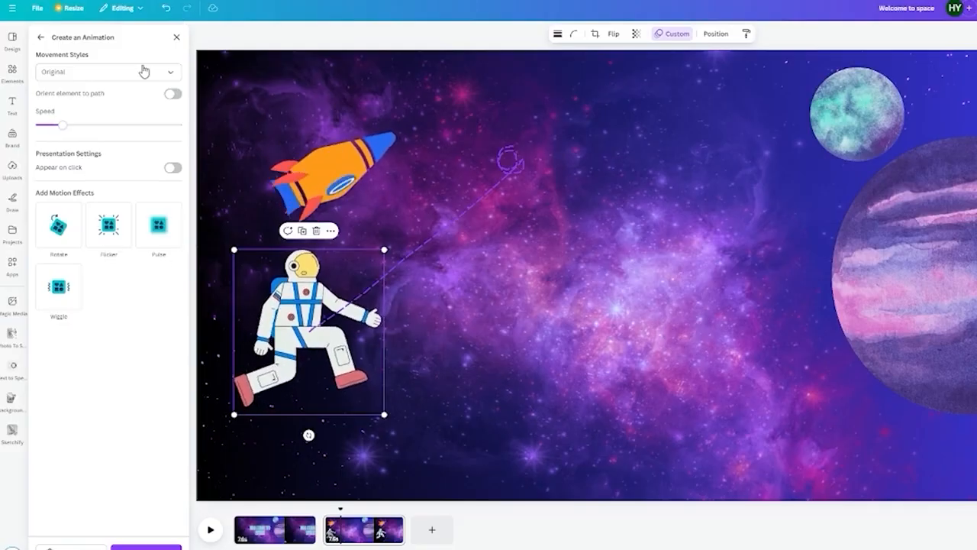
{"action": "left_click", "coordinate": [118, 74]}
{"action": "left_click", "coordinate": [89, 98]}
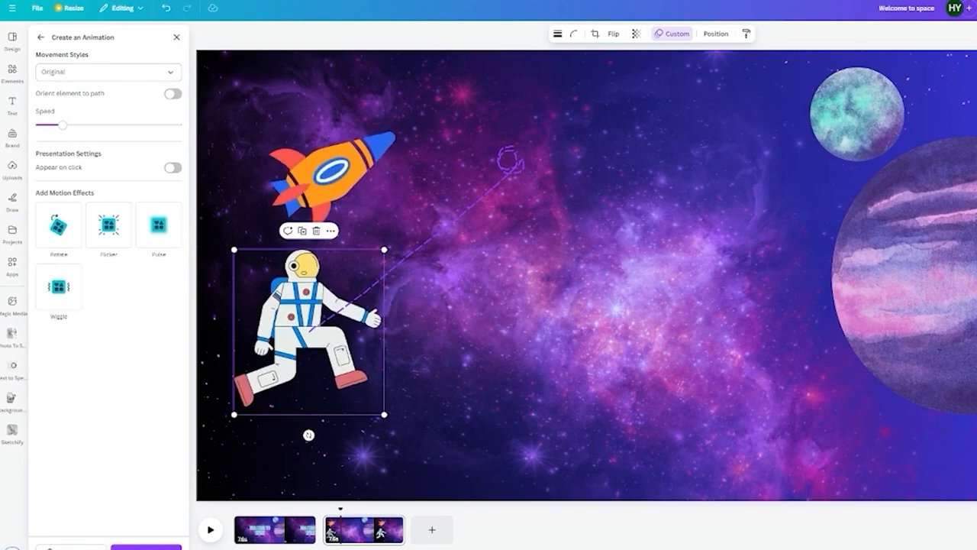
{"action": "left_click", "coordinate": [71, 548]}
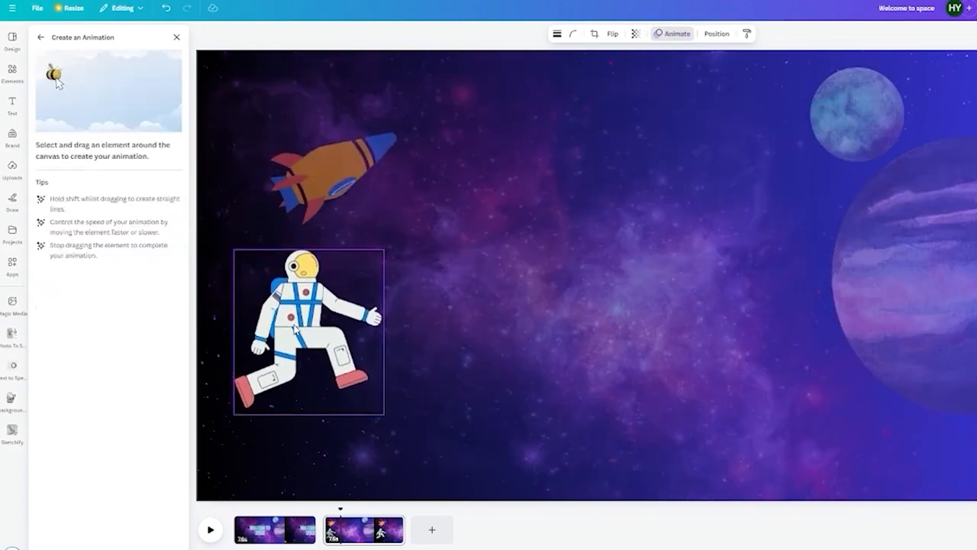
{"action": "mouse_move", "coordinate": [296, 327]}
{"action": "left_mouse_down"}
{"action": "mouse_move", "coordinate": [418, 280]}
{"action": "mouse_move", "coordinate": [504, 273]}
{"action": "mouse_move", "coordinate": [734, 284]}
{"action": "mouse_move", "coordinate": [911, 266]}
{"action": "left_mouse_up"}
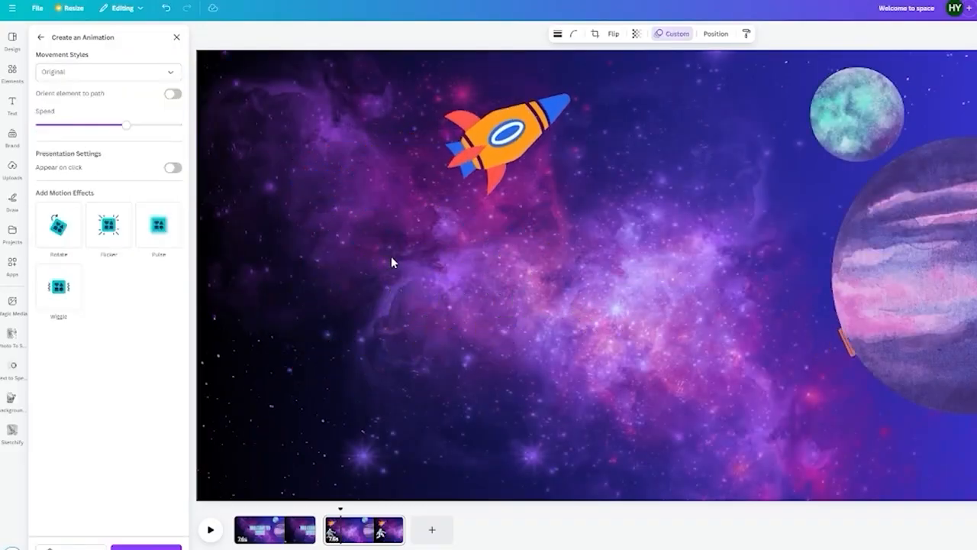
- Redraw the second page rocket's motion path across the galaxy to the large purple planet and play the video back from the start
{"action": "left_click", "coordinate": [328, 168]}
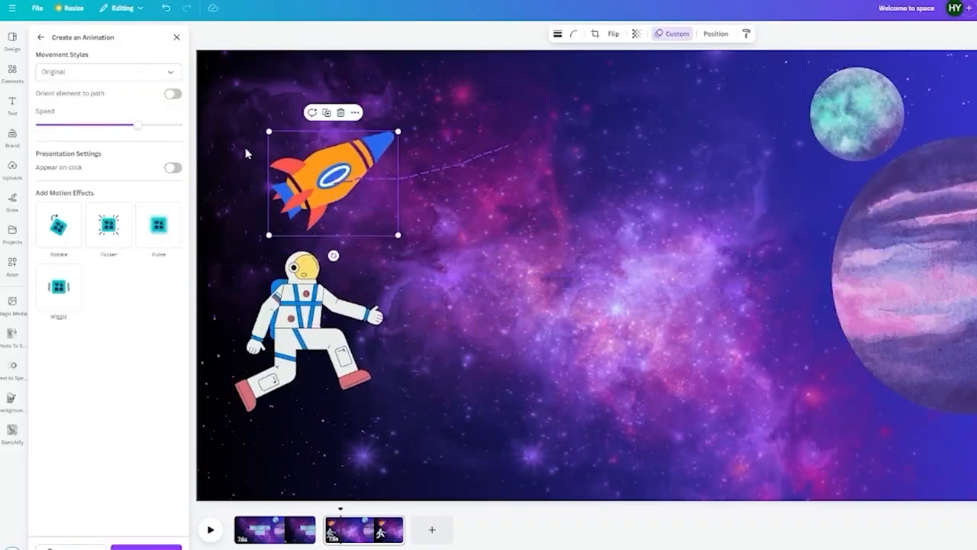
{"action": "left_click", "coordinate": [72, 547]}
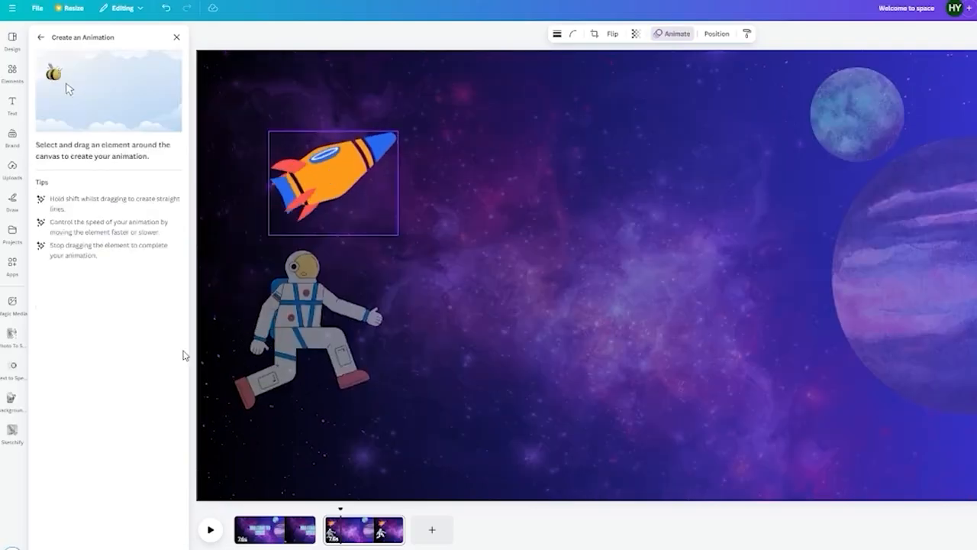
{"action": "mouse_move", "coordinate": [326, 179]}
{"action": "left_mouse_down"}
{"action": "mouse_move", "coordinate": [565, 205]}
{"action": "mouse_move", "coordinate": [816, 273]}
{"action": "mouse_move", "coordinate": [909, 244]}
{"action": "mouse_move", "coordinate": [971, 190]}
{"action": "left_mouse_up"}
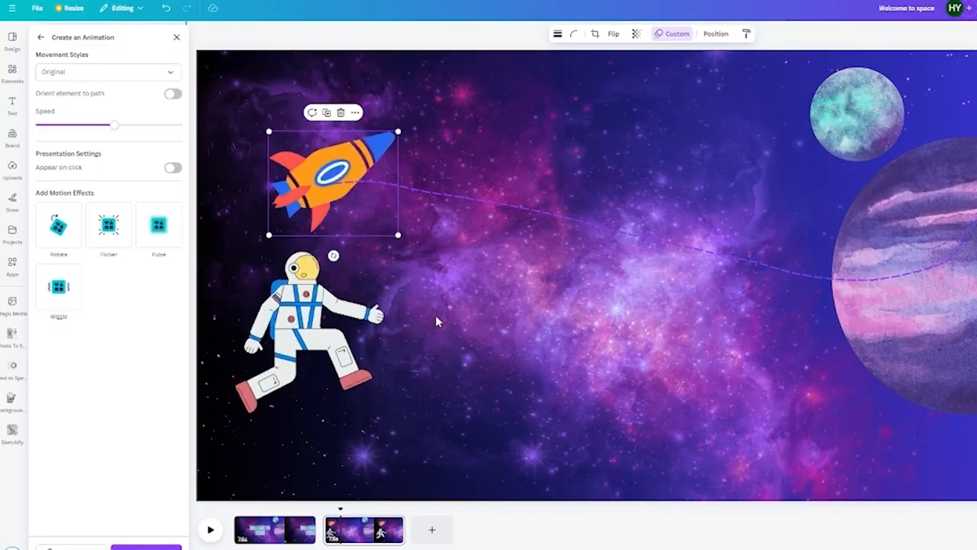
{"action": "left_click_drag", "start_coordinate": [341, 509], "coordinate": [224, 512]}
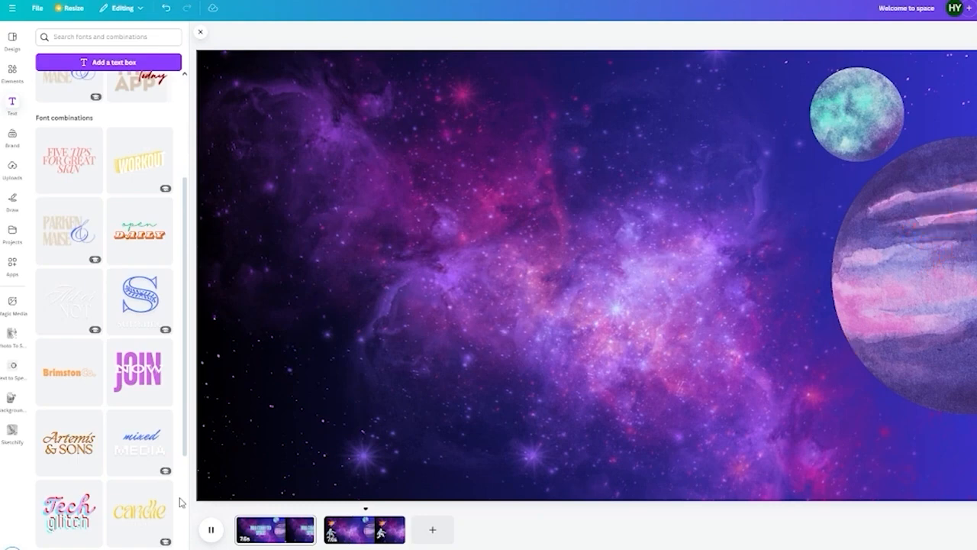
- Add a new third page and search the graphics for "galaxy"
{"action": "left_click", "coordinate": [433, 531]}
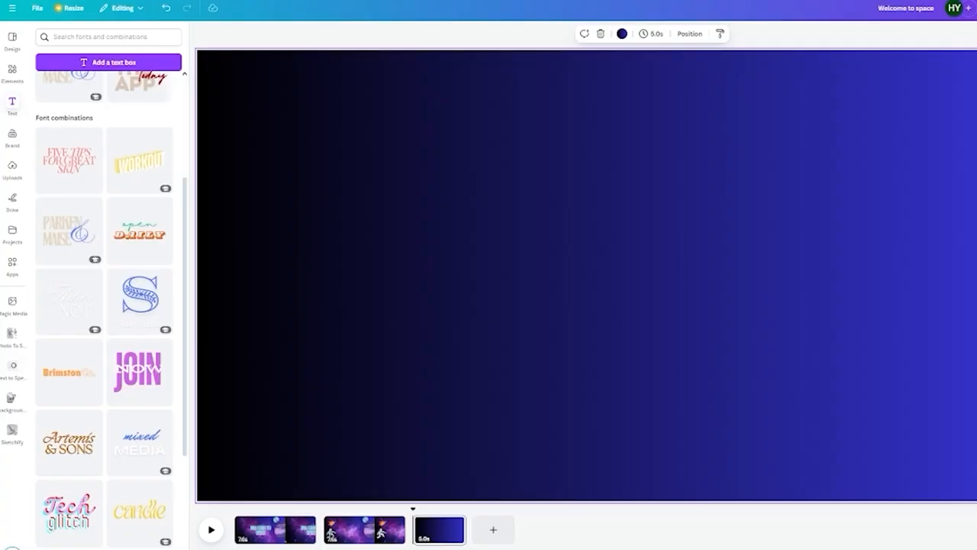
{"action": "left_click", "coordinate": [193, 246]}
{"action": "left_click", "coordinate": [11, 67]}
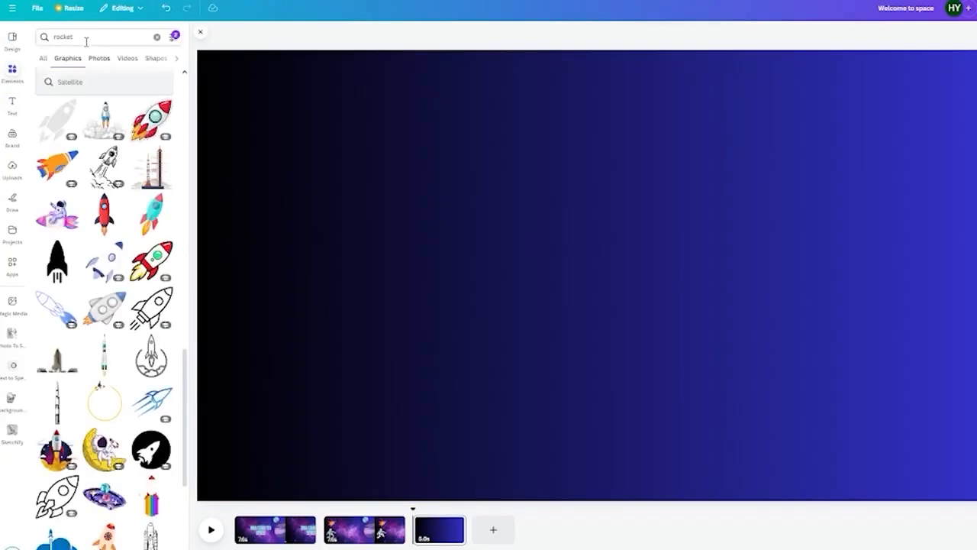
{"action": "left_click", "coordinate": [87, 38]}
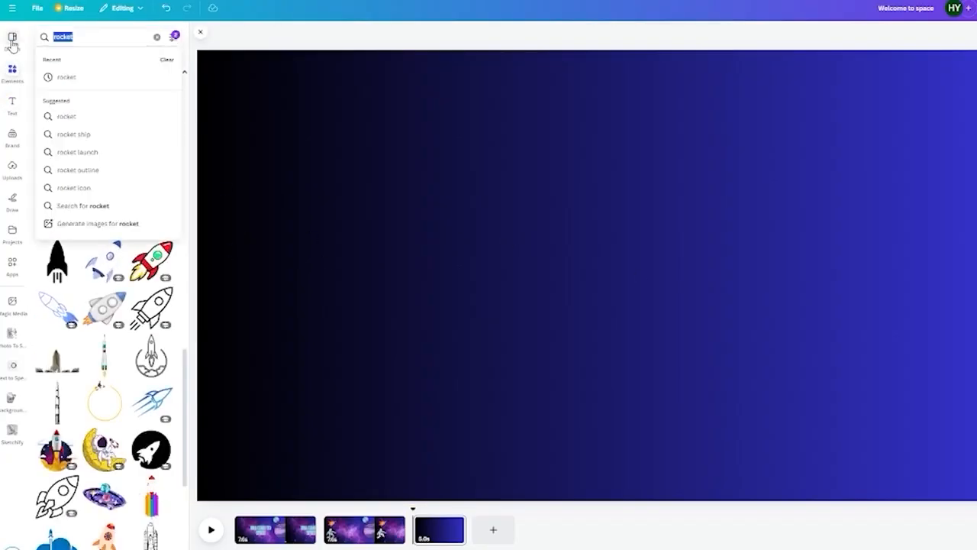
{"action": "type", "text": "gala"}
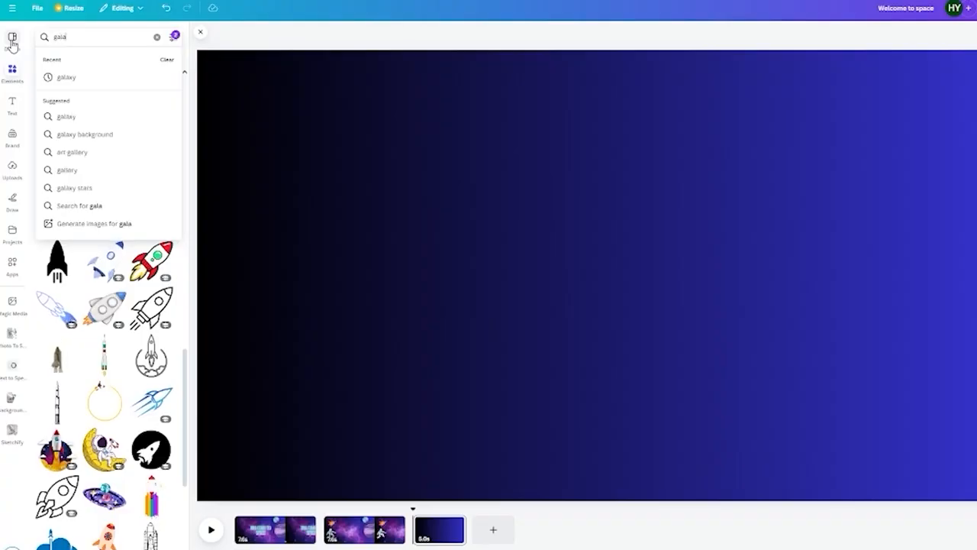
{"action": "type", "text": "xy"}
{"action": "key", "text": "Return"}
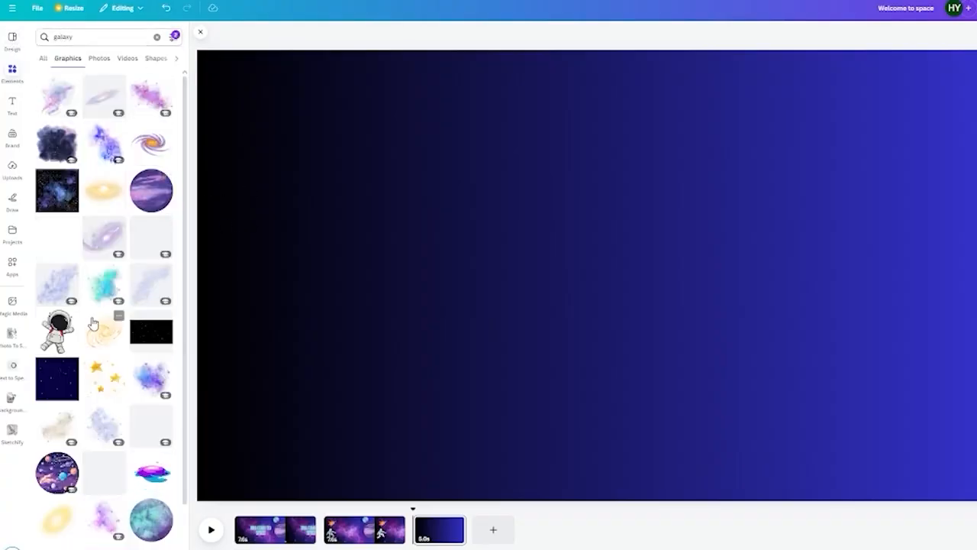
- Add the round pink and orange watercolor planet graphic from the galaxy results to the third page
{"action": "scroll", "coordinate": [92, 323], "scroll_direction": "down", "scroll_amount": 5}
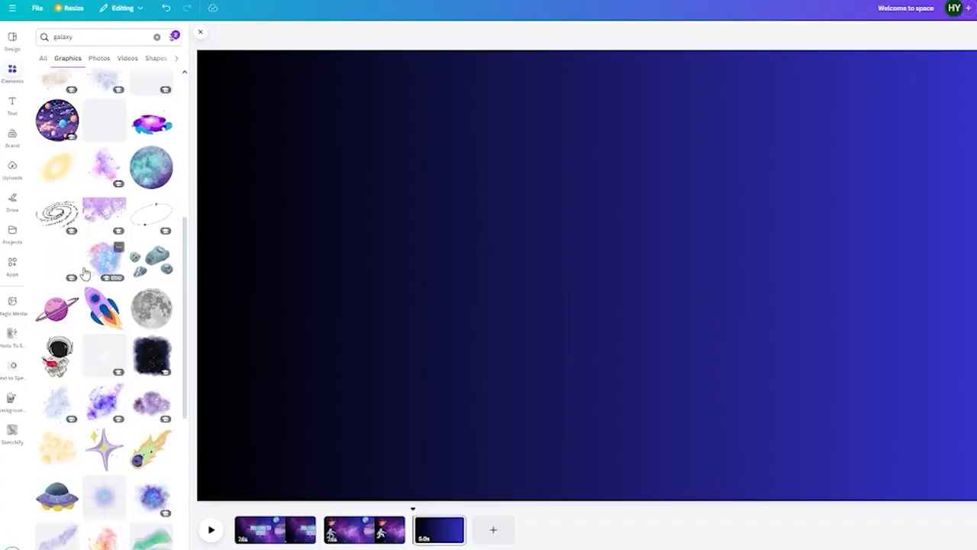
{"action": "scroll", "coordinate": [109, 223], "scroll_direction": "down", "scroll_amount": 4}
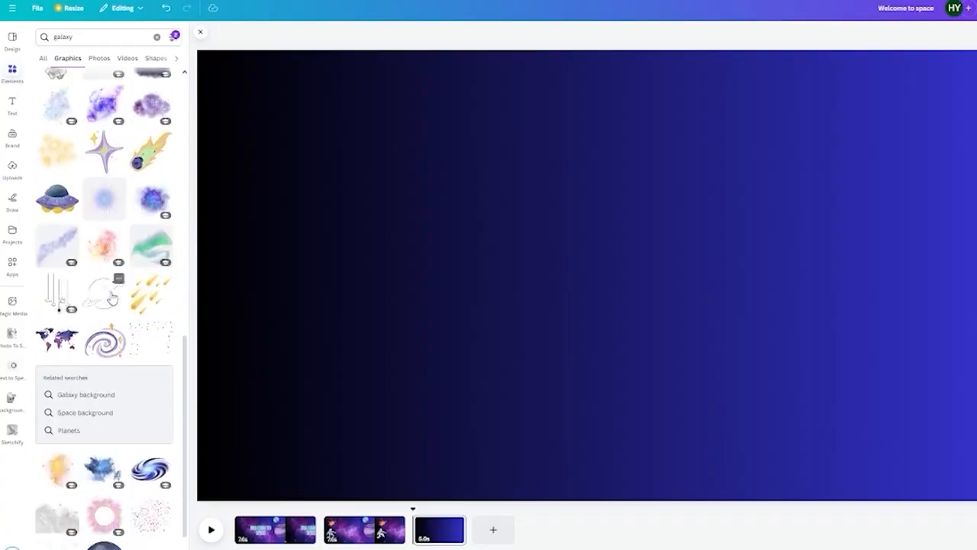
{"action": "scroll", "coordinate": [61, 227], "scroll_direction": "down", "scroll_amount": 5}
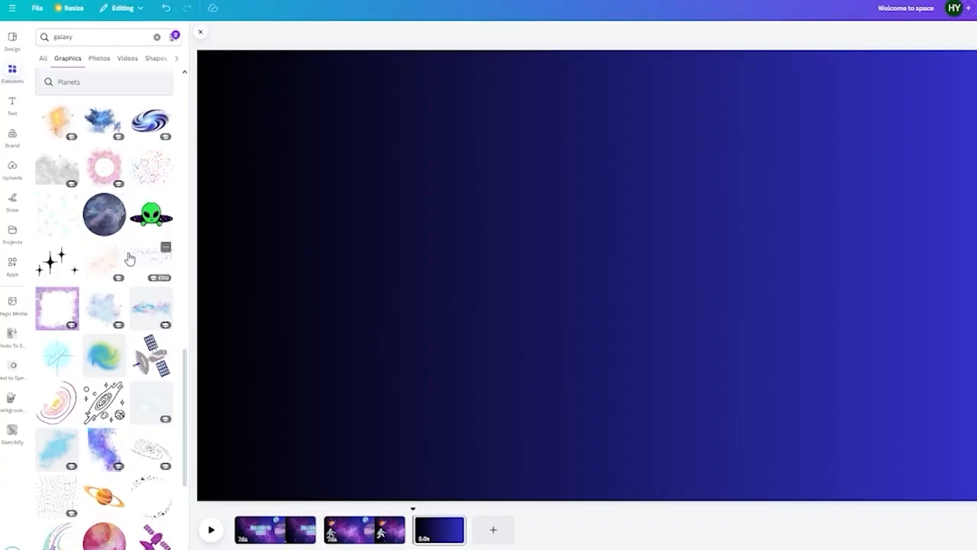
{"action": "scroll", "coordinate": [130, 259], "scroll_direction": "down", "scroll_amount": 2}
{"action": "left_click", "coordinate": [97, 380]}
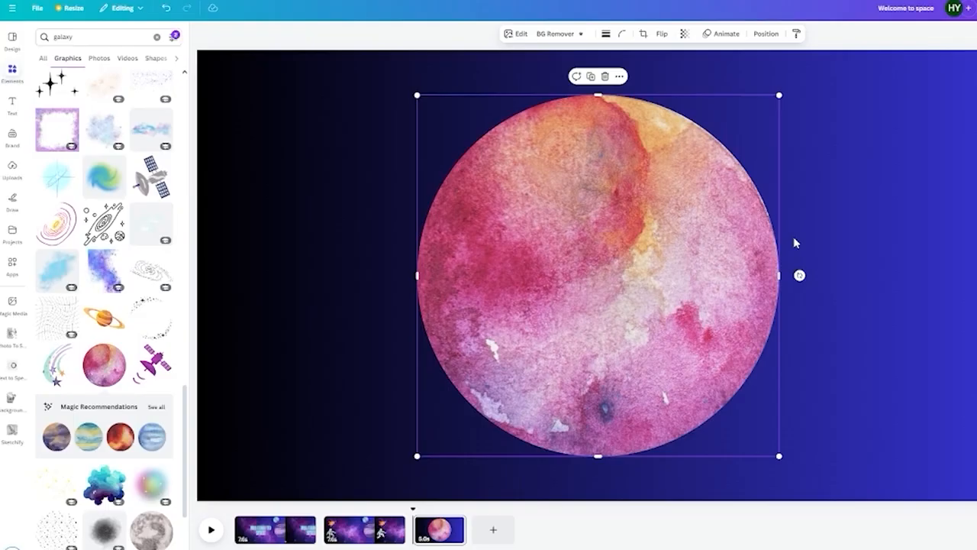
- Enlarge the pink planet to nearly the page width and move it down so only its upper arc rises from the page's bottom edge
{"action": "left_click_drag", "start_coordinate": [776, 93], "coordinate": [965, 2]}
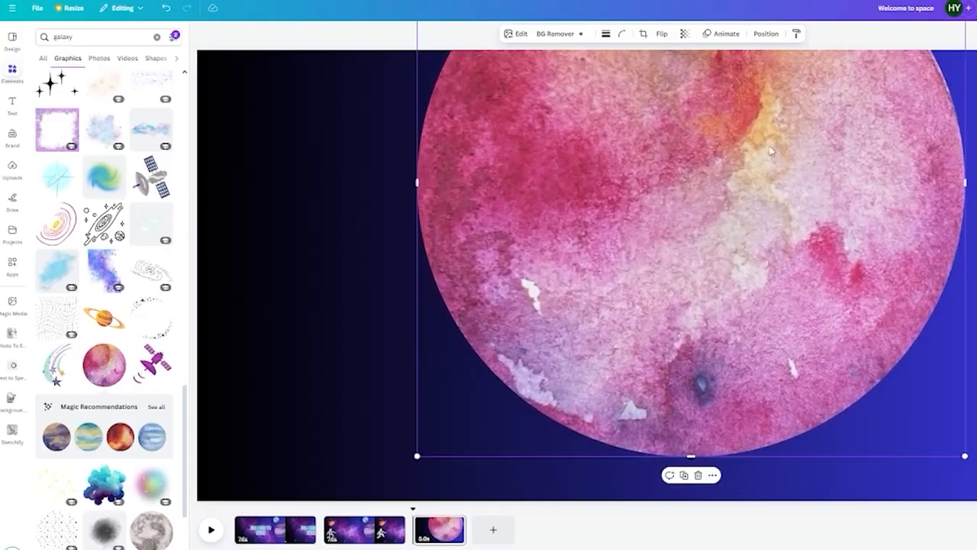
{"action": "left_click_drag", "start_coordinate": [770, 147], "coordinate": [349, 549]}
{"action": "left_click_drag", "start_coordinate": [554, 360], "coordinate": [969, 324]}
{"action": "left_click_drag", "start_coordinate": [542, 311], "coordinate": [834, 20]}
{"action": "left_click_drag", "start_coordinate": [534, 130], "coordinate": [606, 447]}
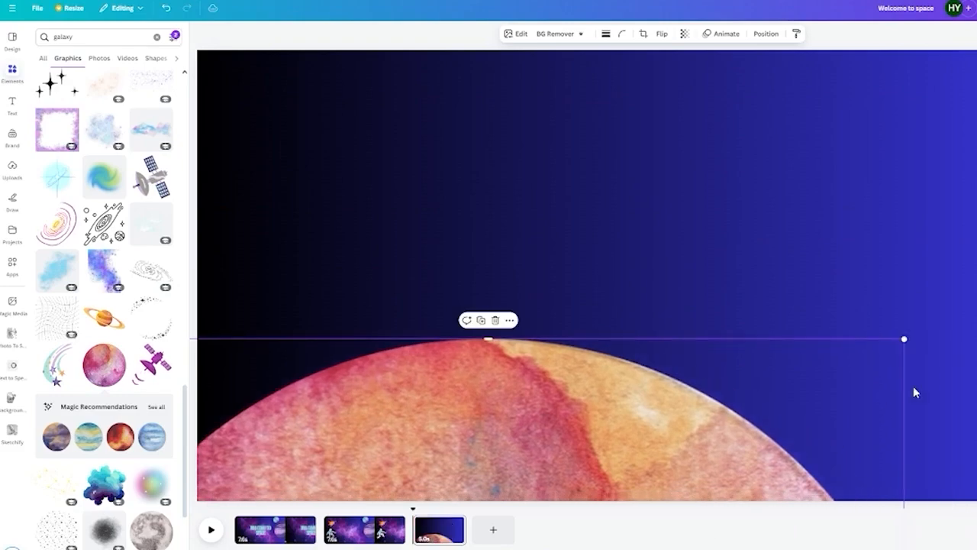
{"action": "left_click_drag", "start_coordinate": [906, 339], "coordinate": [976, 195]}
{"action": "left_click_drag", "start_coordinate": [784, 338], "coordinate": [808, 456]}
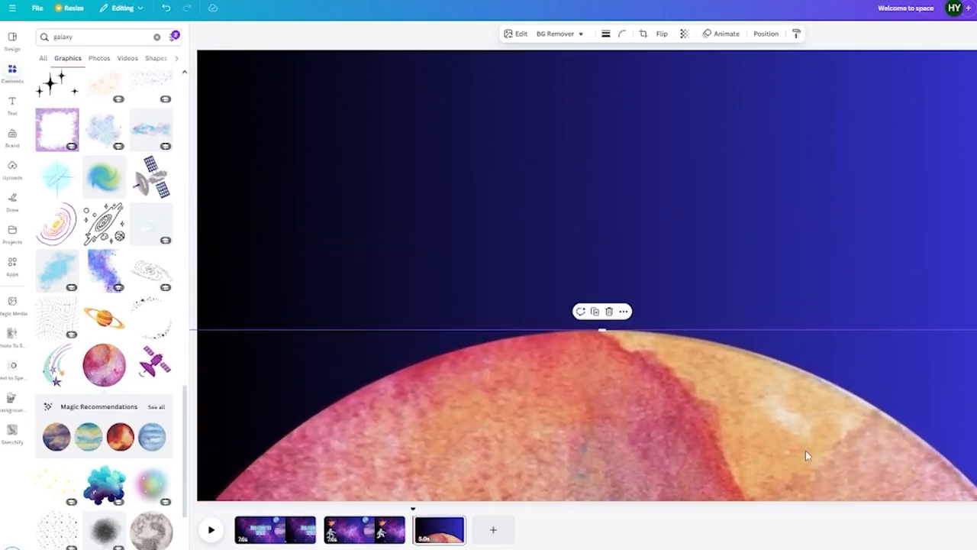
{"action": "left_click", "coordinate": [784, 262]}
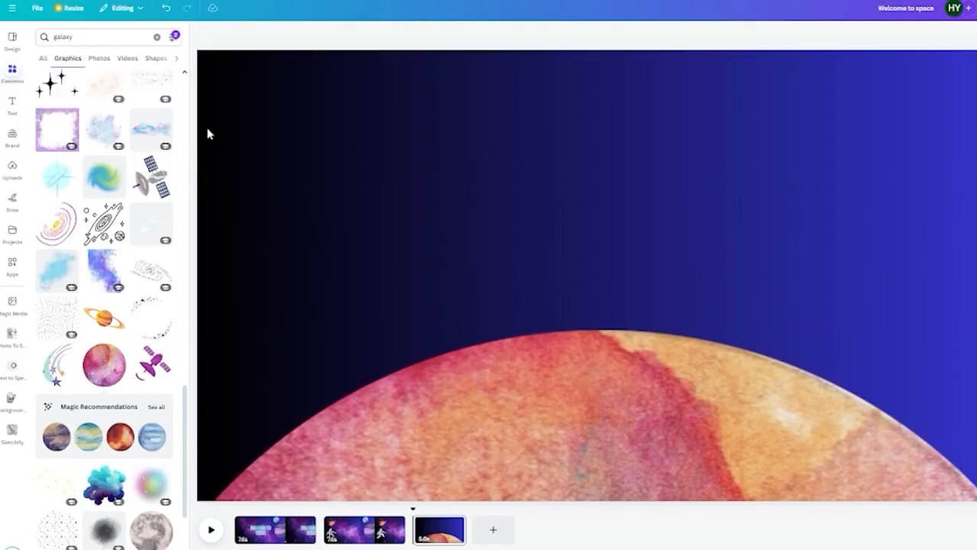
- Add the blue and pink starry nebula graphic, enlarge it and place it in the third page's upper-left corner
{"action": "scroll", "coordinate": [94, 146], "scroll_direction": "up", "scroll_amount": 10}
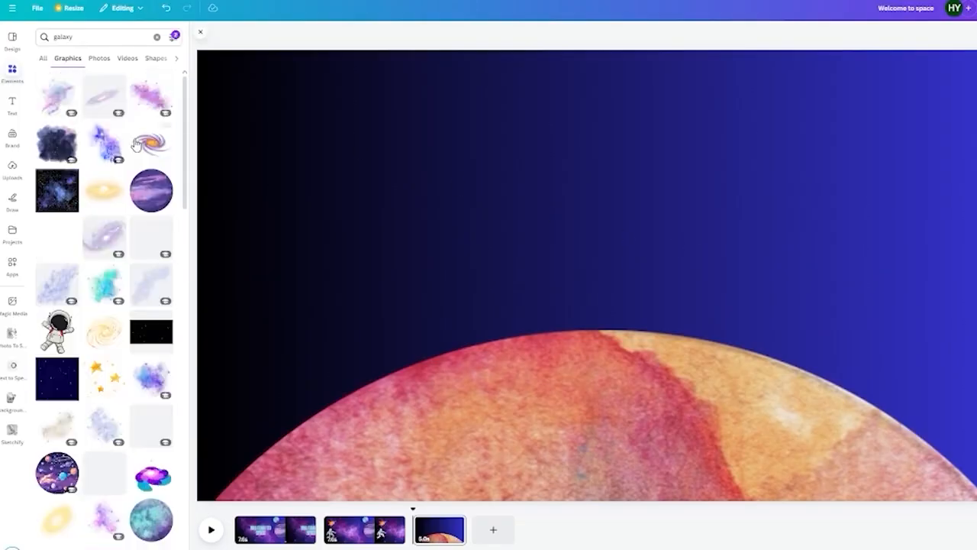
{"action": "left_click", "coordinate": [143, 107]}
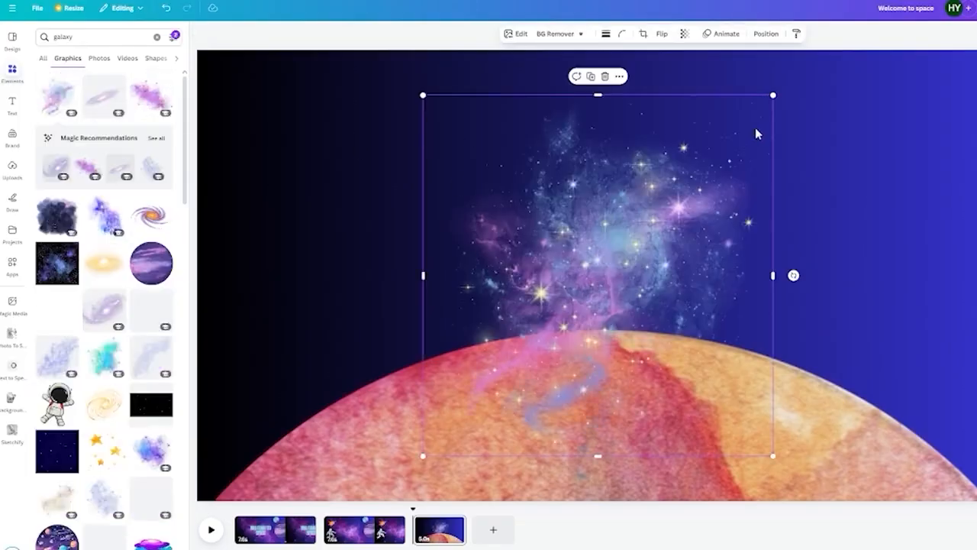
{"action": "left_click_drag", "start_coordinate": [775, 94], "coordinate": [843, 40]}
{"action": "left_click_drag", "start_coordinate": [707, 181], "coordinate": [371, 77]}
- Add the tilted white spiral galaxy about 1560 px wide, send it to the back and move it behind the planet's right side
{"action": "left_click", "coordinate": [105, 92]}
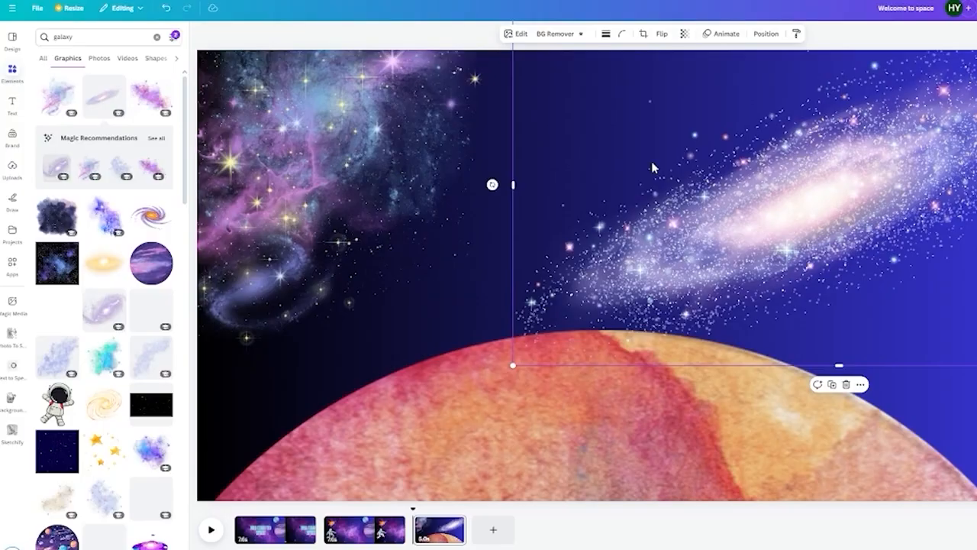
{"action": "left_click", "coordinate": [721, 35]}
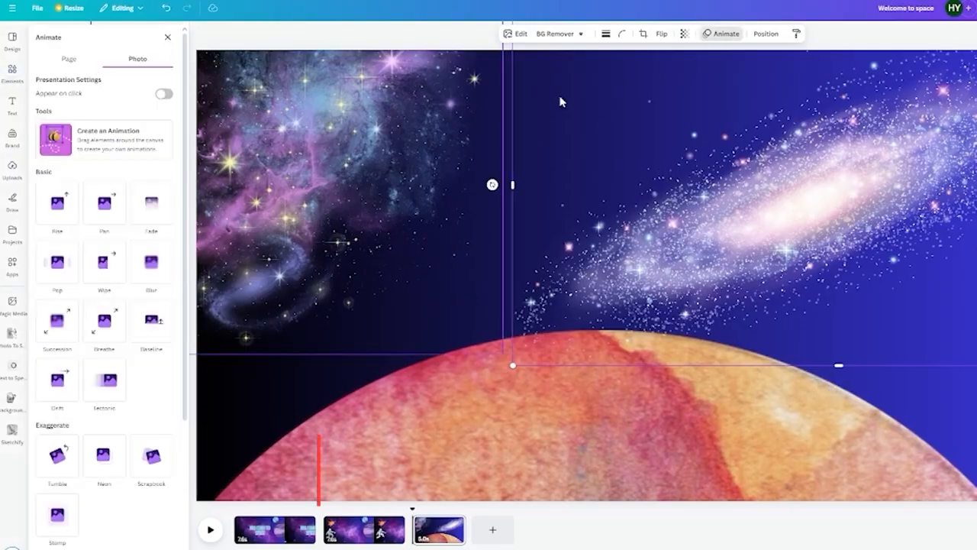
{"action": "left_click", "coordinate": [764, 34]}
{"action": "left_click", "coordinate": [139, 105]}
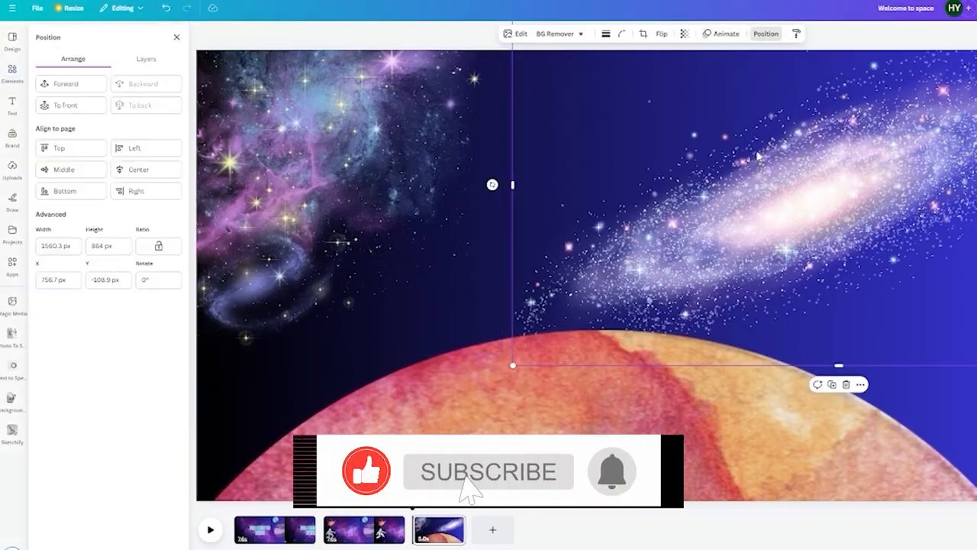
{"action": "left_click_drag", "start_coordinate": [857, 182], "coordinate": [913, 304]}
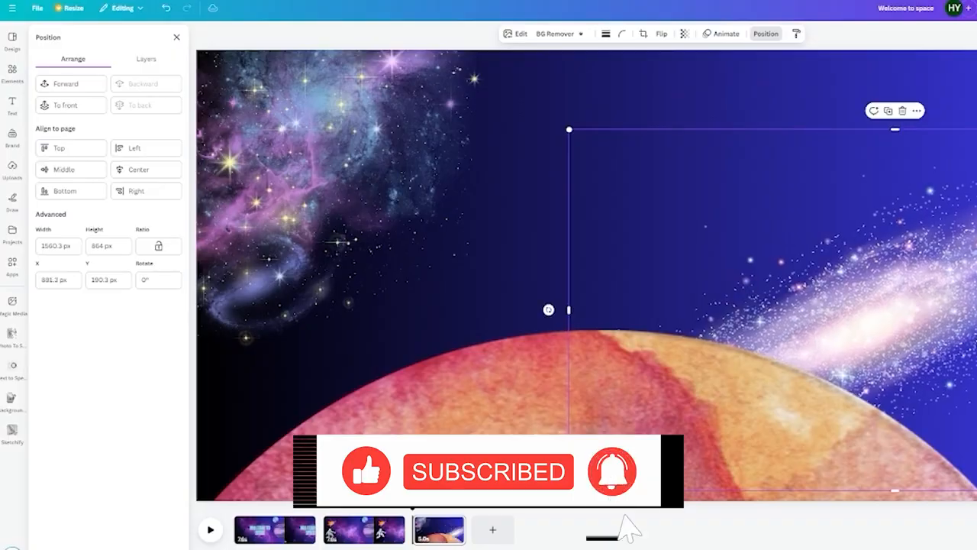
{"action": "left_click", "coordinate": [765, 34]}
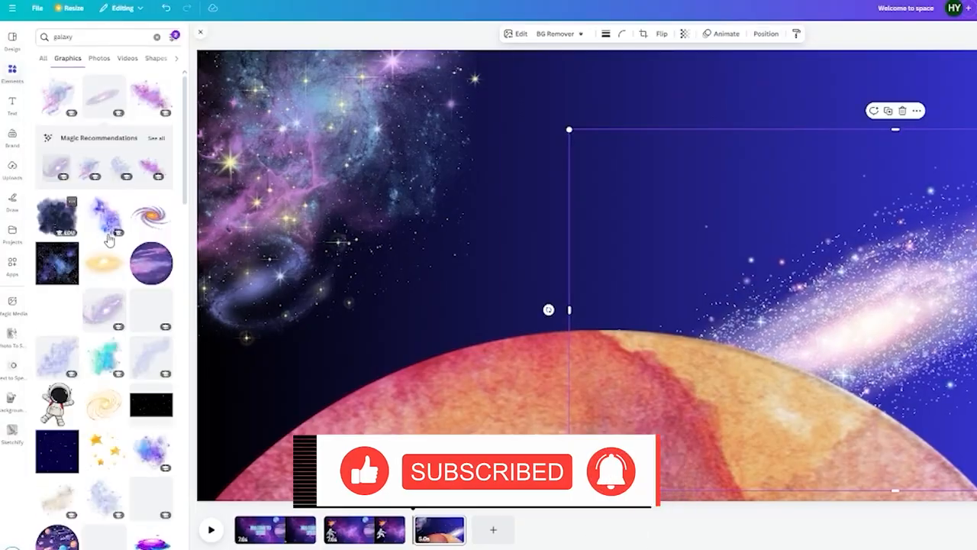
- Add the glowing yellow galaxy graphic, shrink it and place it partly beyond the third page's upper edge, above the white galaxy
{"action": "left_click", "coordinate": [103, 268]}
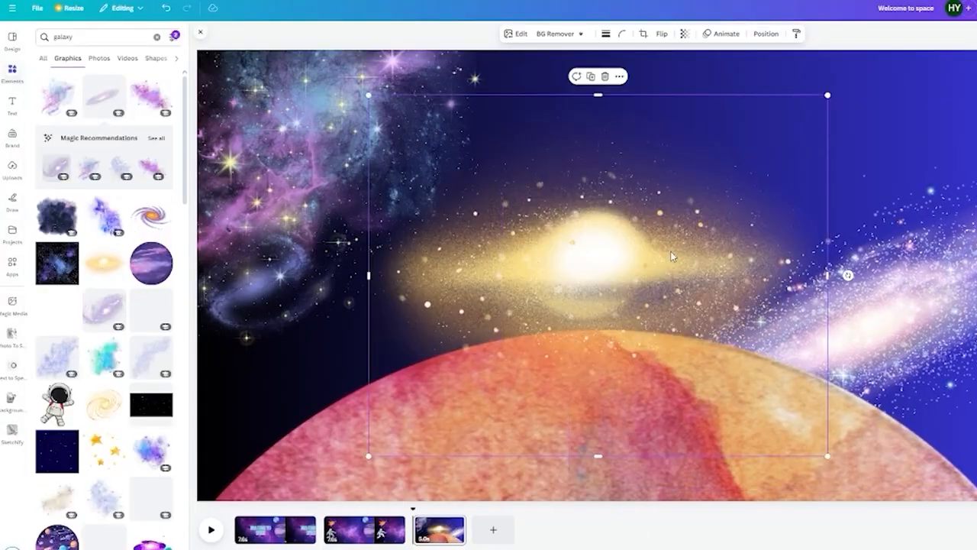
{"action": "left_click_drag", "start_coordinate": [826, 98], "coordinate": [741, 164]}
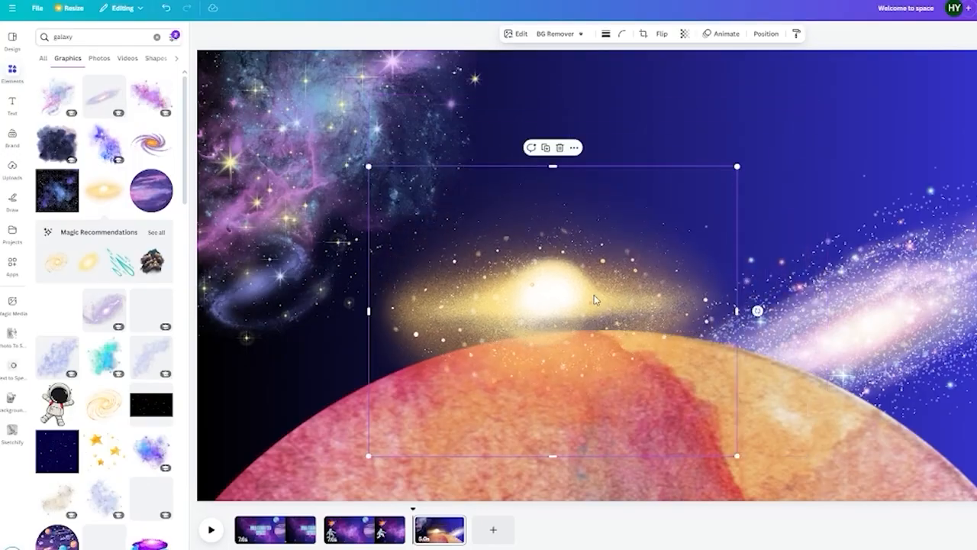
{"action": "left_click_drag", "start_coordinate": [594, 297], "coordinate": [953, 61]}
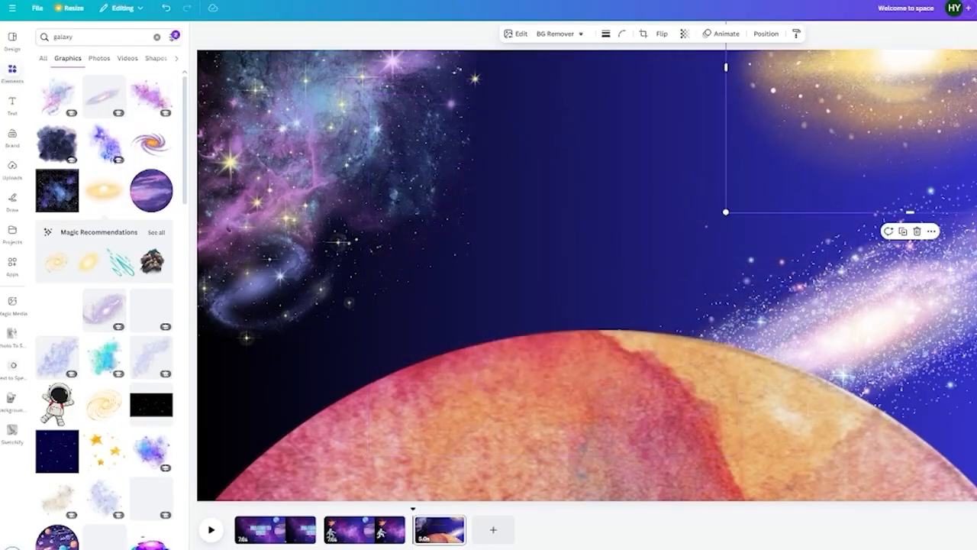
{"action": "key", "text": "Escape"}
- Add the purple nebula cloud graphic to the third page and enlarge it to stretch across the page's upper part
{"action": "scroll", "coordinate": [91, 409], "scroll_direction": "down", "scroll_amount": 3}
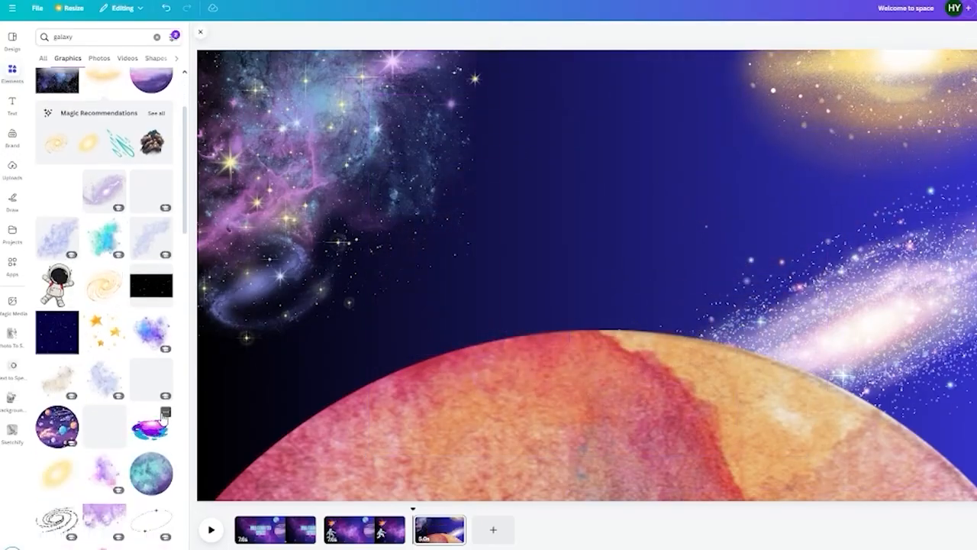
{"action": "scroll", "coordinate": [111, 474], "scroll_direction": "down", "scroll_amount": 3}
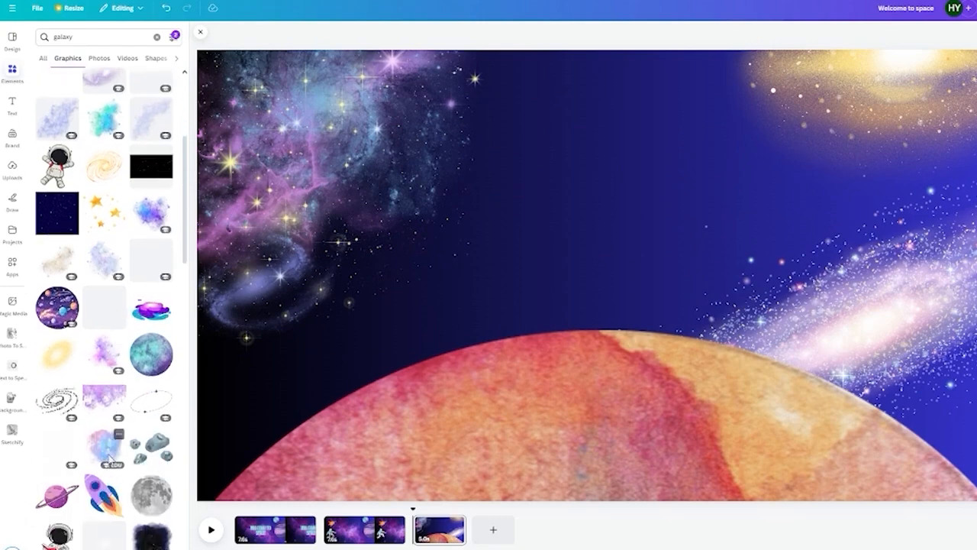
{"action": "left_click", "coordinate": [97, 387]}
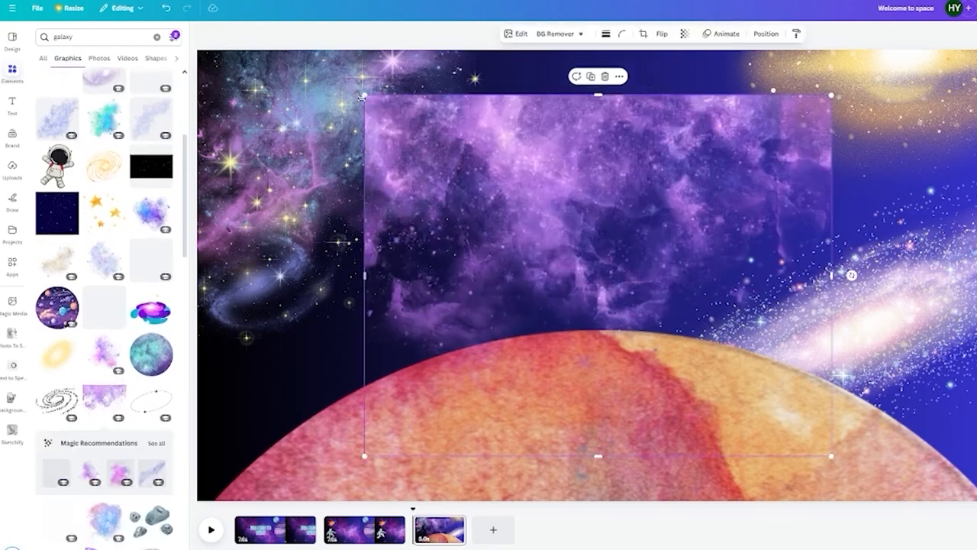
{"action": "left_click_drag", "start_coordinate": [364, 95], "coordinate": [31, 84]}
{"action": "left_click_drag", "start_coordinate": [833, 144], "coordinate": [976, 145]}
{"action": "left_click", "coordinate": [976, 145]}
{"action": "left_click_drag", "start_coordinate": [664, 229], "coordinate": [656, 158]}
{"action": "key", "text": "Escape"}
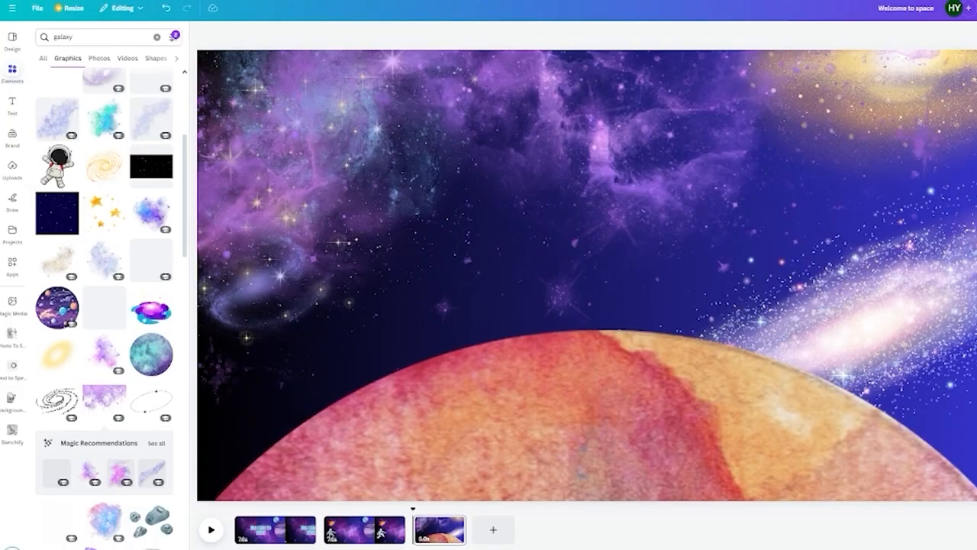
- Copy the astronaut from the second page to the third page
{"action": "left_click", "coordinate": [347, 535]}
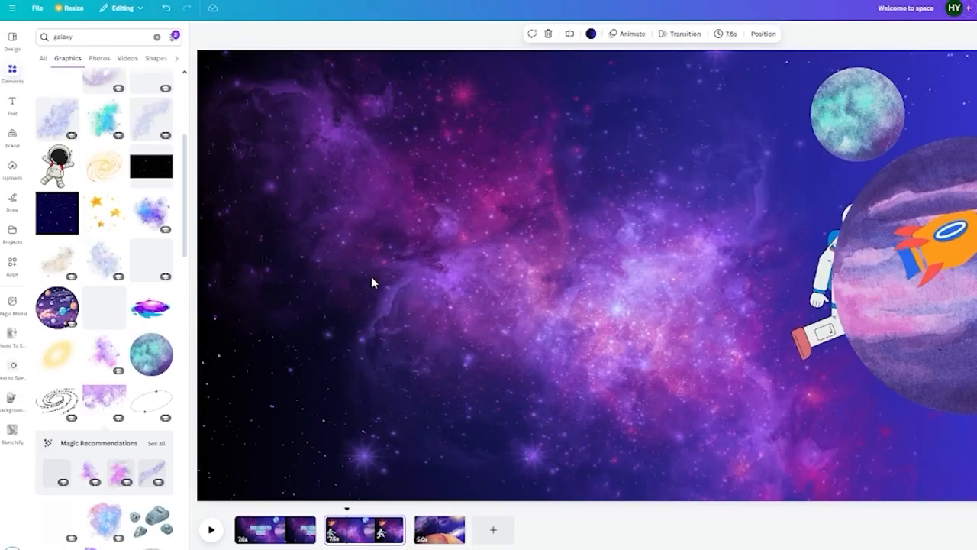
{"action": "left_click", "coordinate": [828, 268]}
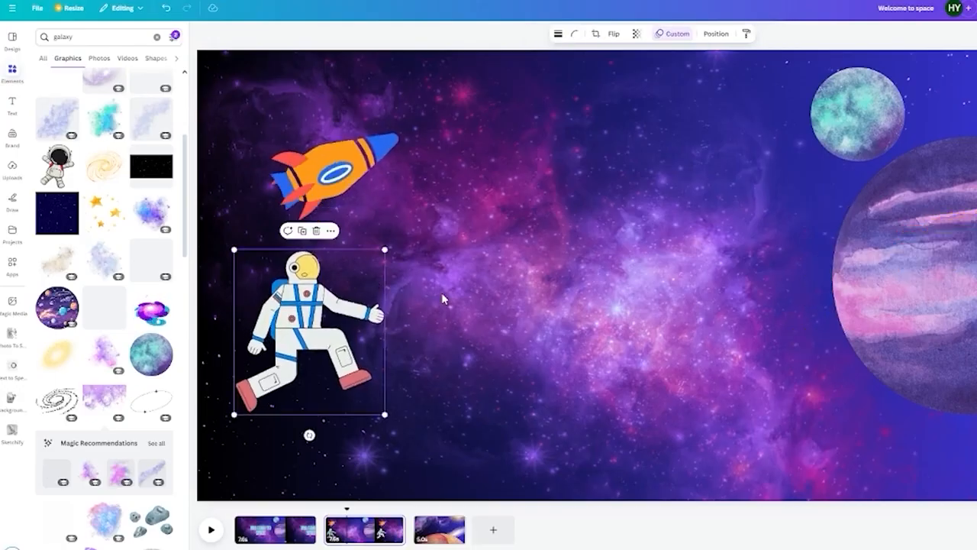
{"action": "left_click", "coordinate": [436, 534]}
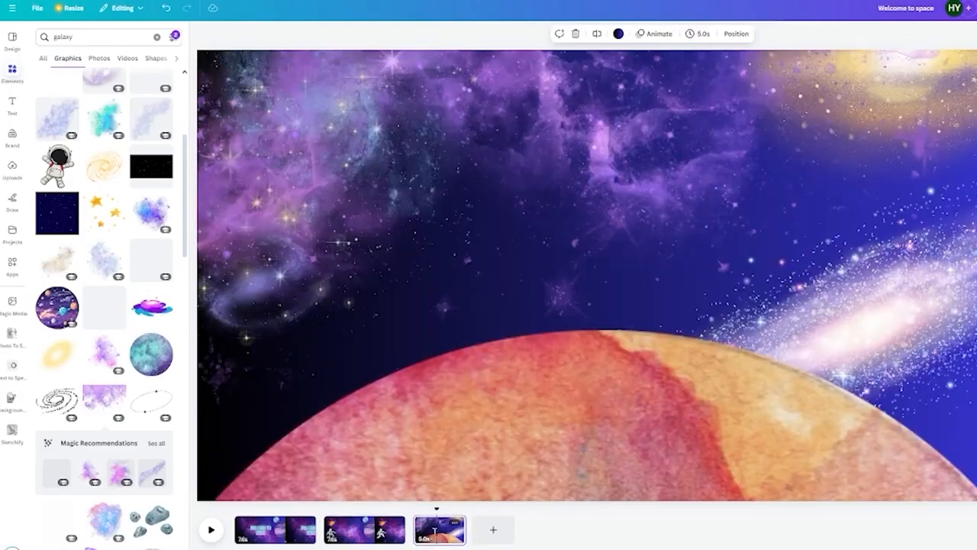
{"action": "key", "text": "ctrl+v"}
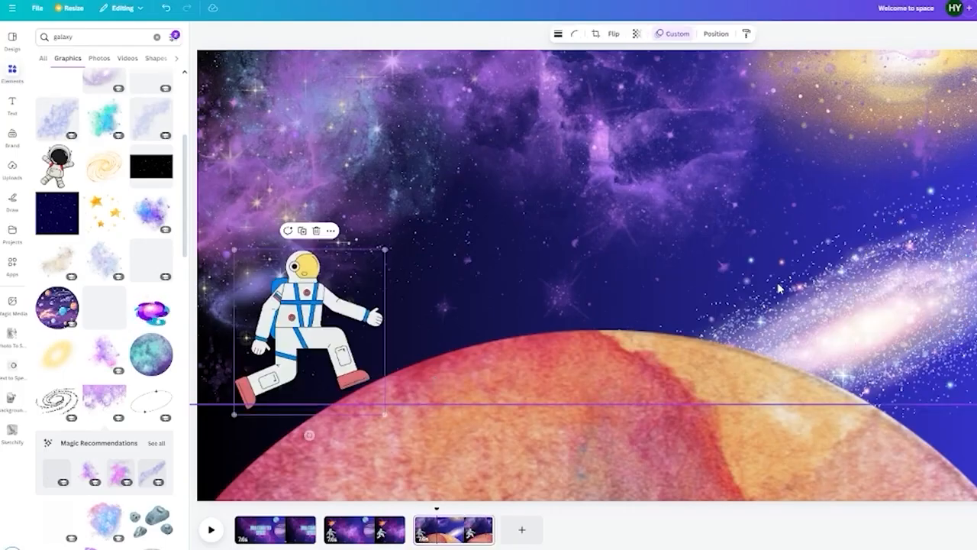
- Remove the pasted astronaut's custom animation and move it down onto the big planet's left edge
{"action": "left_click", "coordinate": [656, 37]}
{"action": "left_click", "coordinate": [80, 547]}
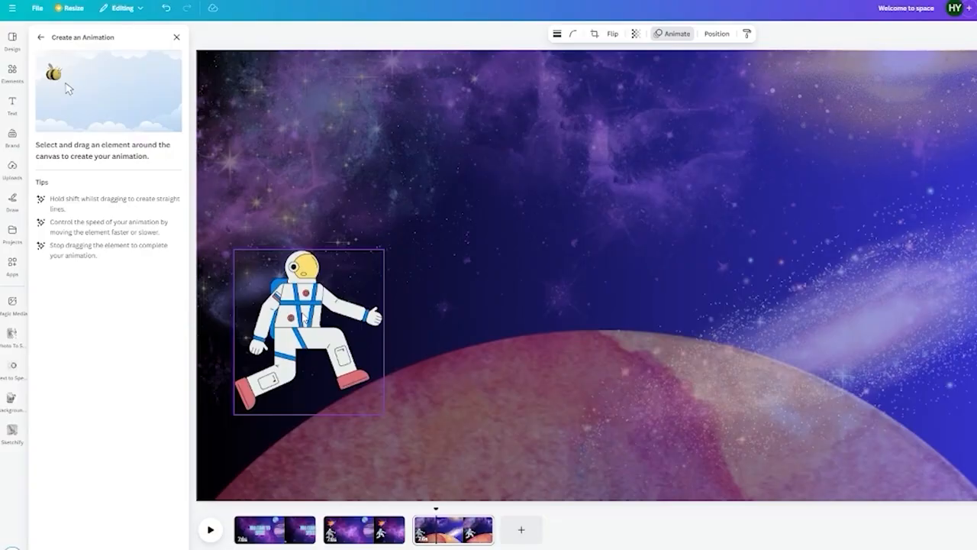
{"action": "left_click", "coordinate": [175, 38]}
{"action": "left_click_drag", "start_coordinate": [292, 305], "coordinate": [287, 365]}
- Add the pink ringed planet graphic, shrink it to about 312 px wide and place it above the white galaxy
{"action": "scroll", "coordinate": [76, 350], "scroll_direction": "down", "scroll_amount": 5}
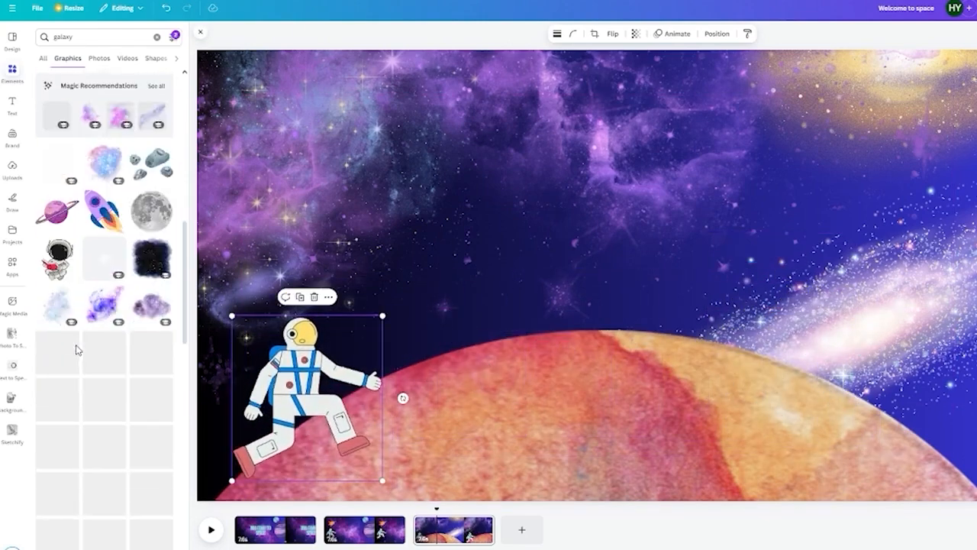
{"action": "left_click", "coordinate": [53, 222]}
{"action": "left_click_drag", "start_coordinate": [755, 186], "coordinate": [822, 189]}
{"action": "left_click_drag", "start_coordinate": [779, 225], "coordinate": [825, 184]}
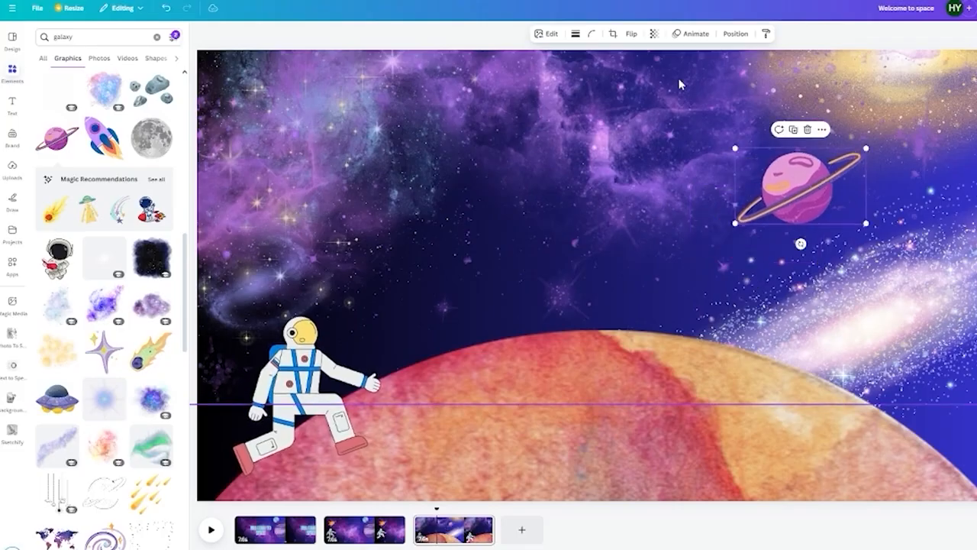
- Send the ringed planet to the back, move it left beside the purple nebula and make it partly transparent
{"action": "left_click", "coordinate": [708, 36]}
{"action": "left_click", "coordinate": [736, 34]}
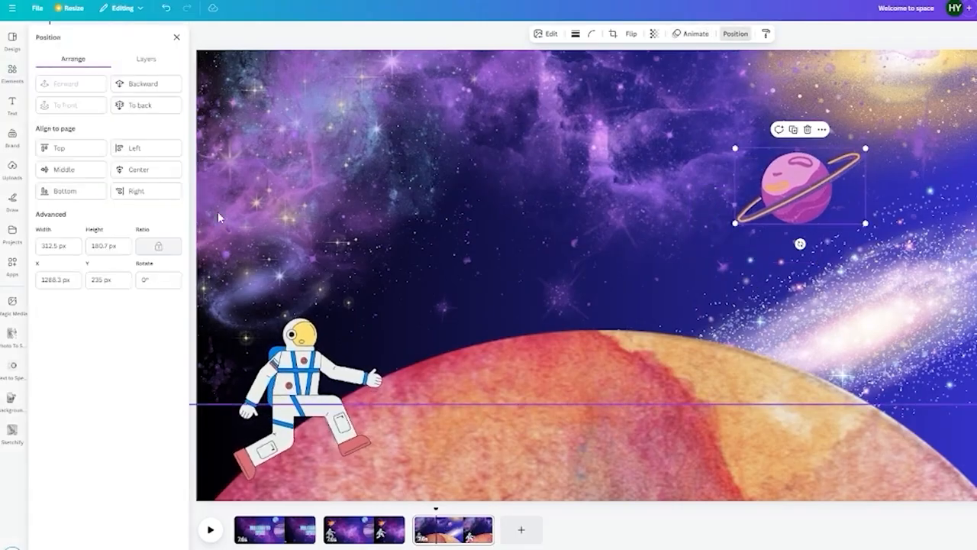
{"action": "left_click_drag", "start_coordinate": [730, 187], "coordinate": [653, 175]}
{"action": "left_click", "coordinate": [653, 34]}
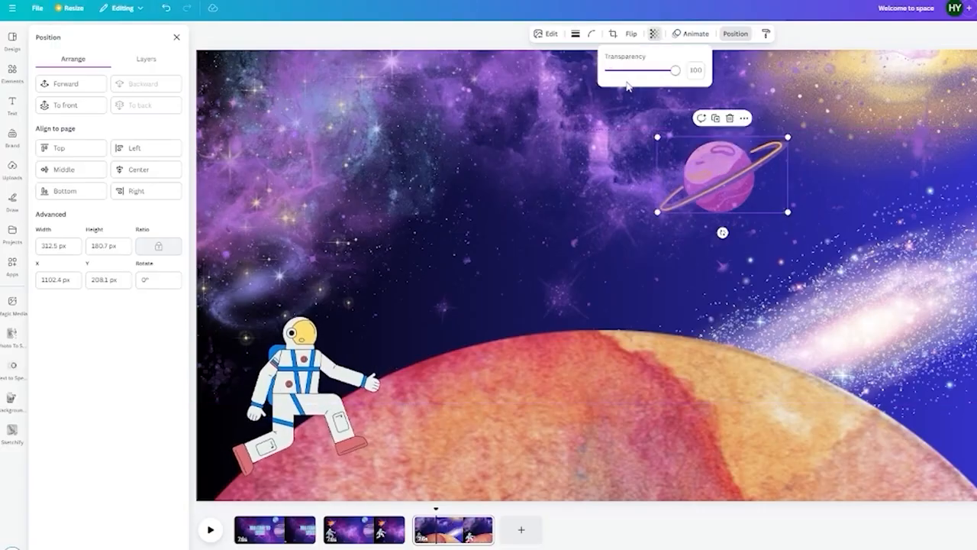
{"action": "left_click_drag", "start_coordinate": [678, 70], "coordinate": [649, 71]}
{"action": "left_click", "coordinate": [735, 34]}
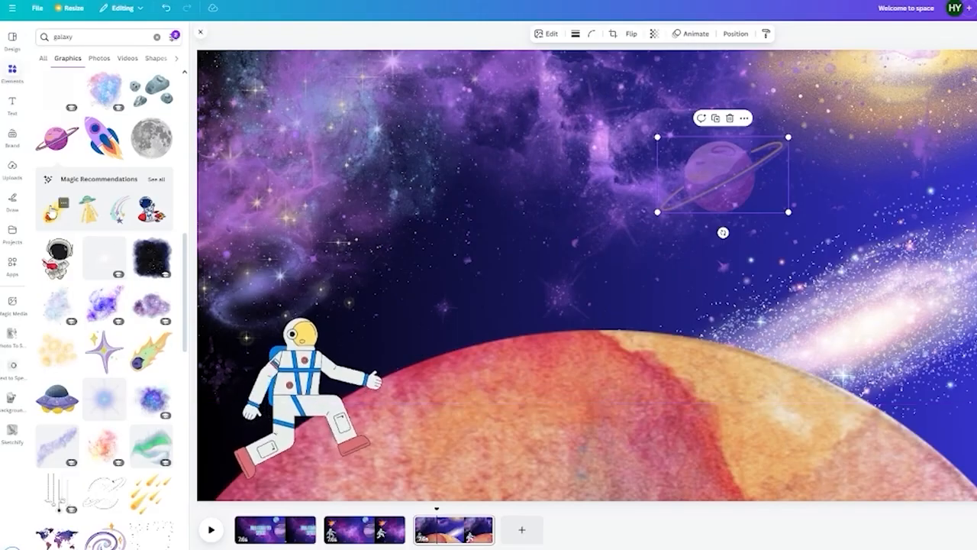
- Add the flaming meteor graphic, shrink it and place it over the yellow galaxy near the page's upper-right corner
{"action": "left_click", "coordinate": [50, 212]}
{"action": "left_click_drag", "start_coordinate": [685, 187], "coordinate": [561, 304]}
{"action": "left_click_drag", "start_coordinate": [547, 350], "coordinate": [975, 77]}
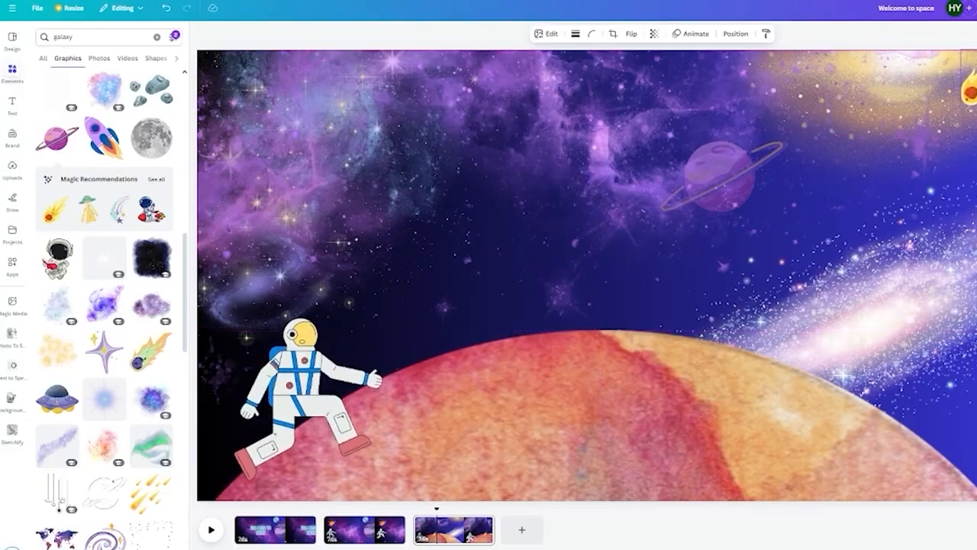
{"action": "left_click", "coordinate": [976, 145]}
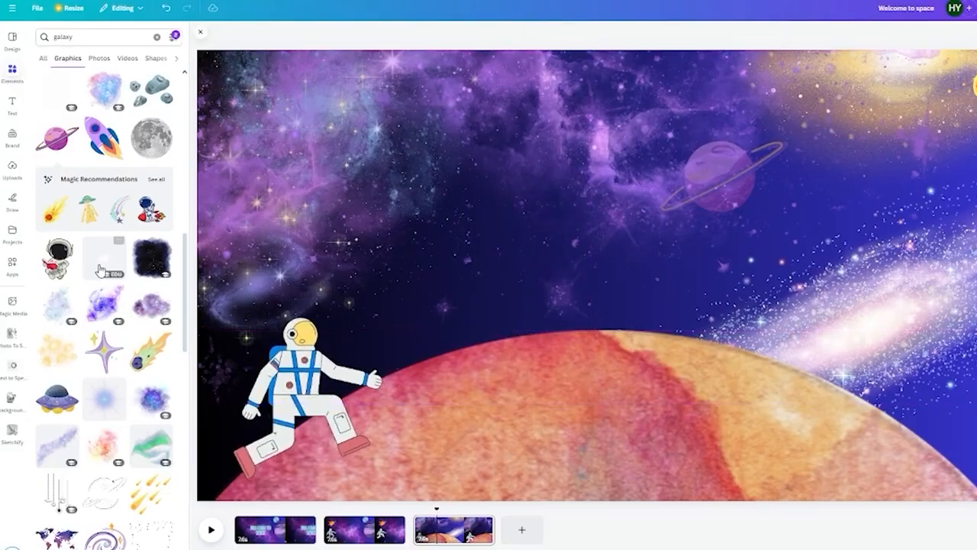
- Add the purple UFO graphic, shrink it, tilt it along the planet's curve and place it on the planet's right side
{"action": "scroll", "coordinate": [99, 270], "scroll_direction": "down", "scroll_amount": 5}
{"action": "left_click", "coordinate": [57, 220]}
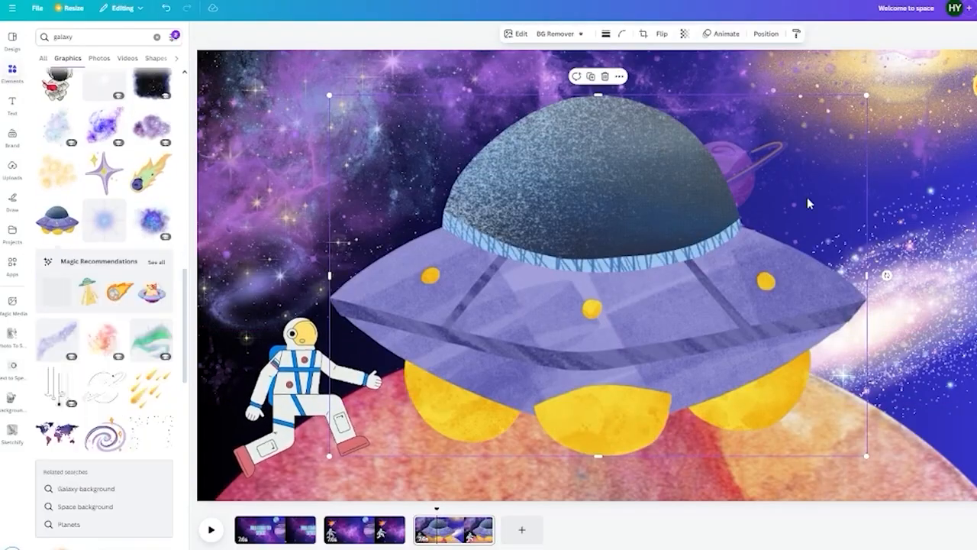
{"action": "left_click_drag", "start_coordinate": [866, 97], "coordinate": [477, 351]}
{"action": "left_click_drag", "start_coordinate": [450, 388], "coordinate": [807, 366]}
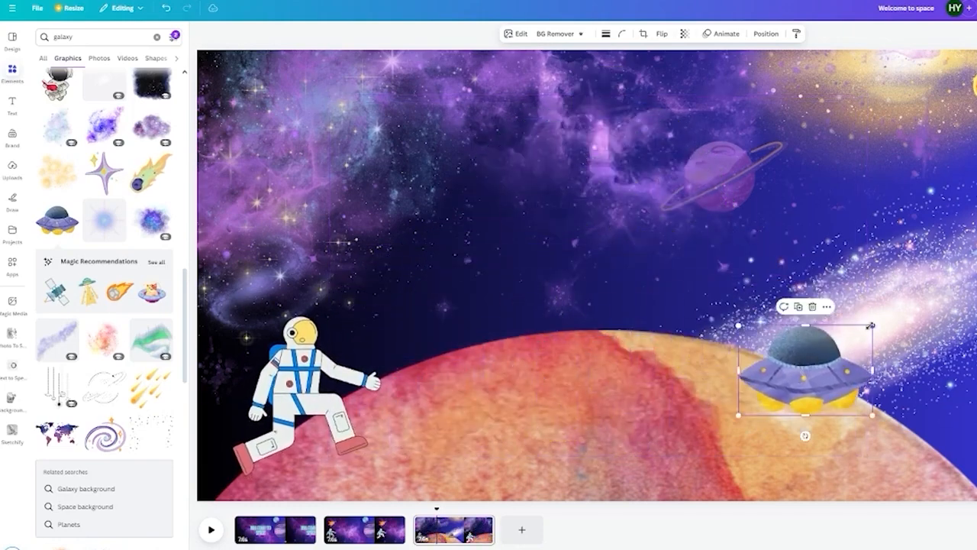
{"action": "left_click_drag", "start_coordinate": [871, 325], "coordinate": [959, 267]}
{"action": "left_click_drag", "start_coordinate": [848, 435], "coordinate": [814, 463]}
{"action": "key", "text": "Escape"}
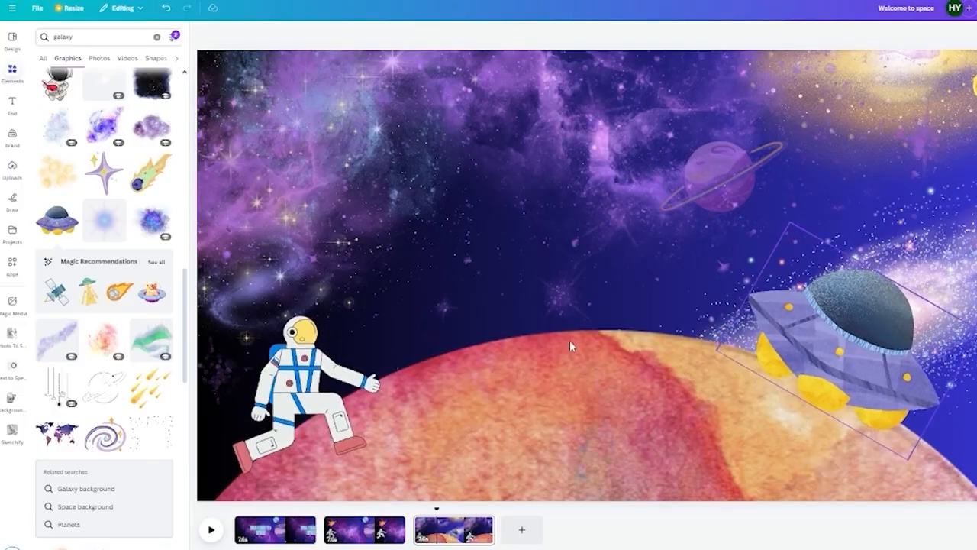
- Create a custom motion path that makes the astronaut hop across the planet in arcs and end at the UFO
{"action": "left_click", "coordinate": [330, 341]}
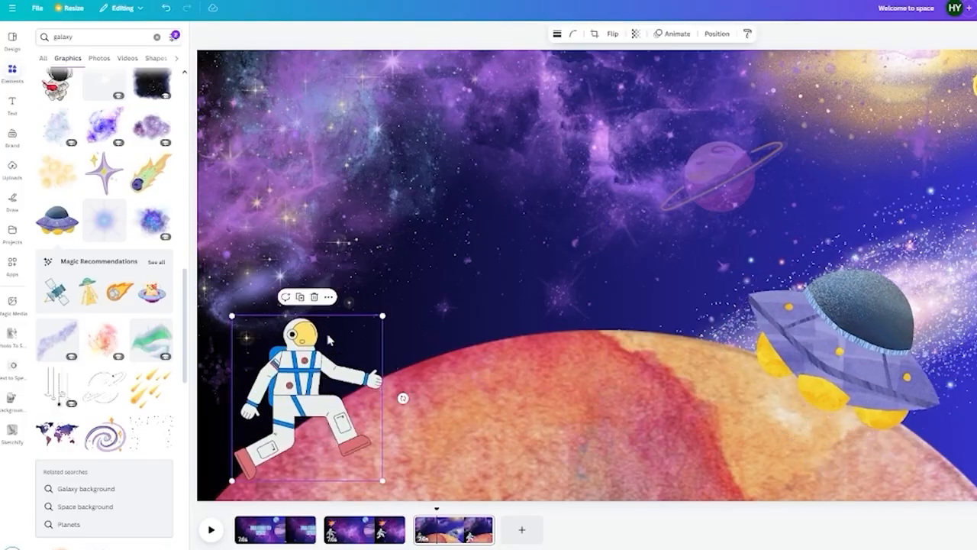
{"action": "left_click", "coordinate": [679, 37]}
{"action": "left_click", "coordinate": [55, 139]}
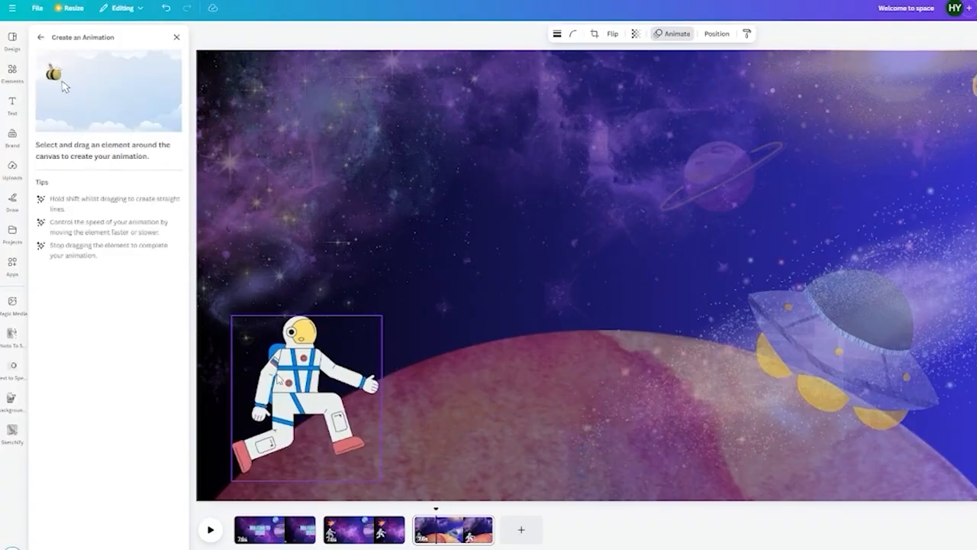
{"action": "mouse_move", "coordinate": [291, 397]}
{"action": "left_mouse_down"}
{"action": "mouse_move", "coordinate": [304, 369]}
{"action": "mouse_move", "coordinate": [620, 294]}
{"action": "mouse_move", "coordinate": [679, 296]}
{"action": "mouse_move", "coordinate": [701, 332]}
{"action": "mouse_move", "coordinate": [736, 304]}
{"action": "mouse_move", "coordinate": [777, 312]}
{"action": "mouse_move", "coordinate": [839, 357]}
{"action": "left_mouse_up"}
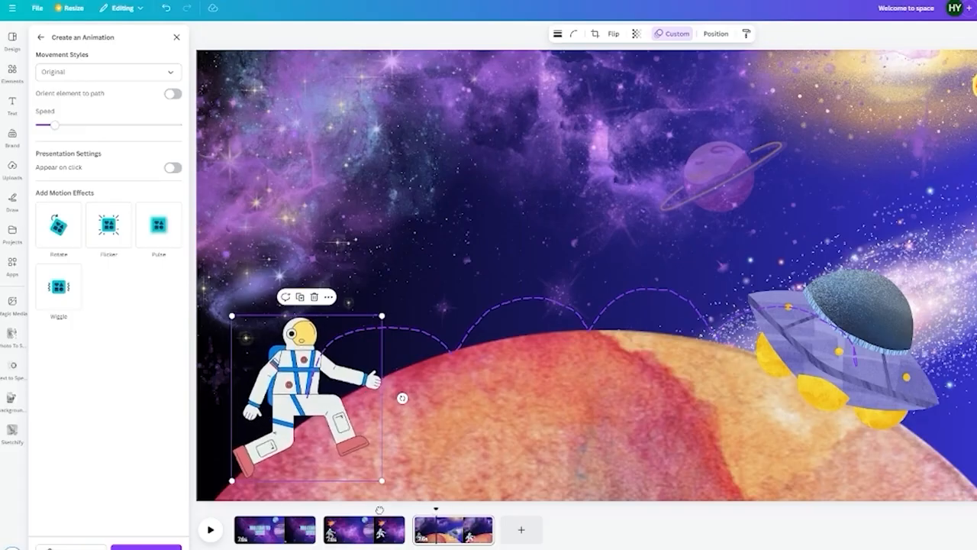
- Play back the video, trim the second page to 5.5 s and play it again through the third page
{"action": "left_click", "coordinate": [210, 528]}
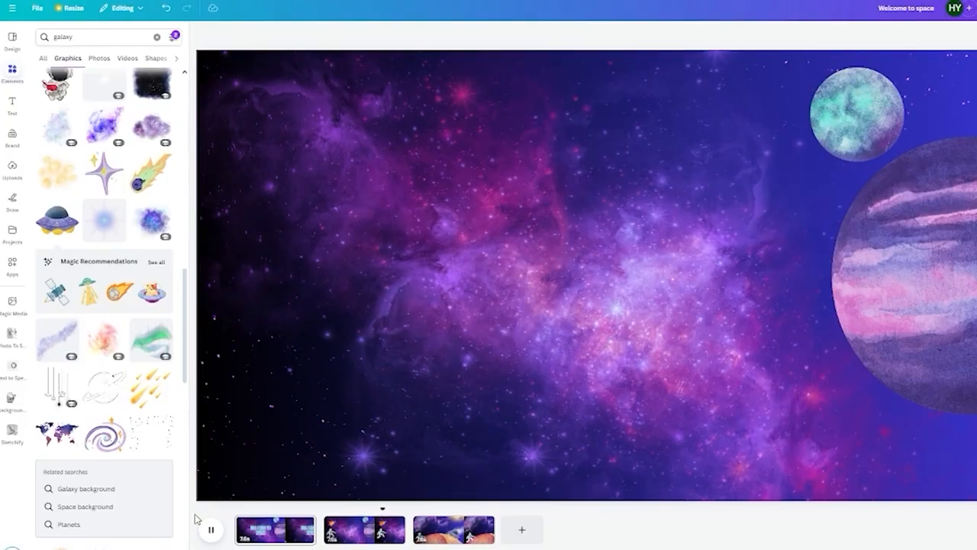
{"action": "key", "text": "space"}
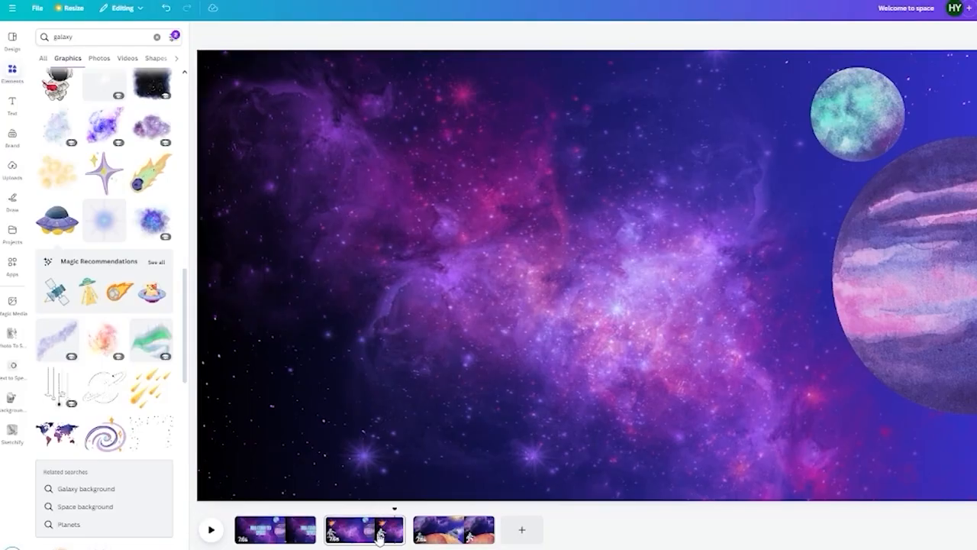
{"action": "left_click_drag", "start_coordinate": [399, 527], "coordinate": [380, 530]}
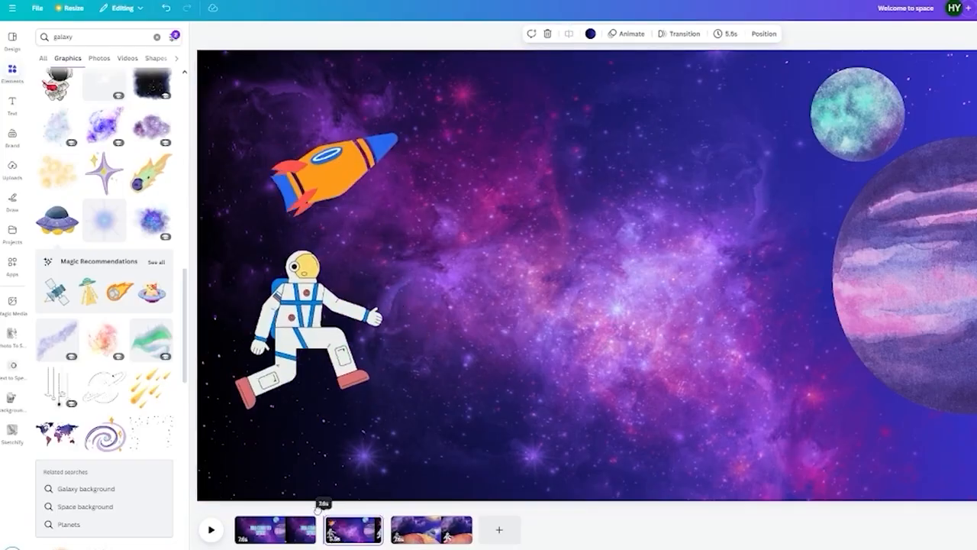
{"action": "left_click", "coordinate": [218, 527]}
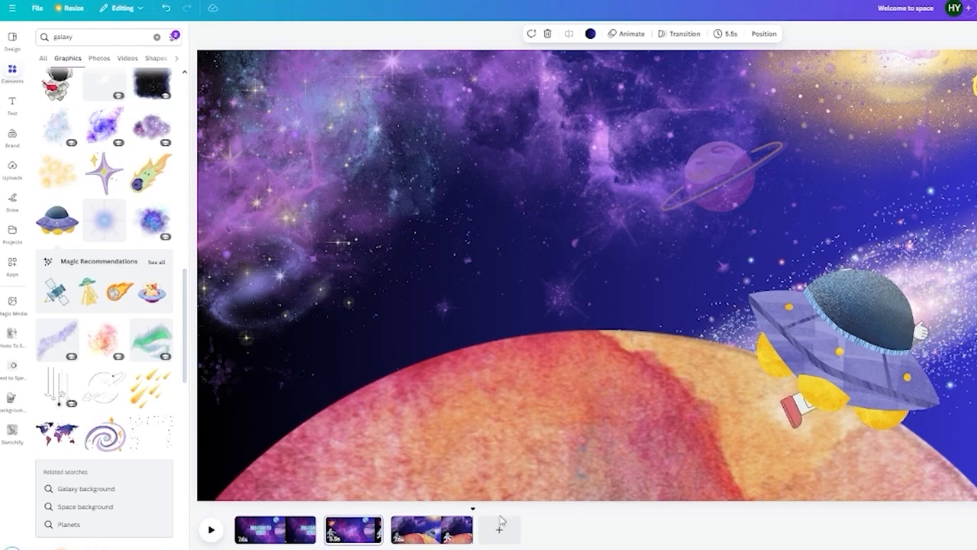
- Duplicate the third page as a fourth page at the end of the video
{"action": "left_click", "coordinate": [458, 529]}
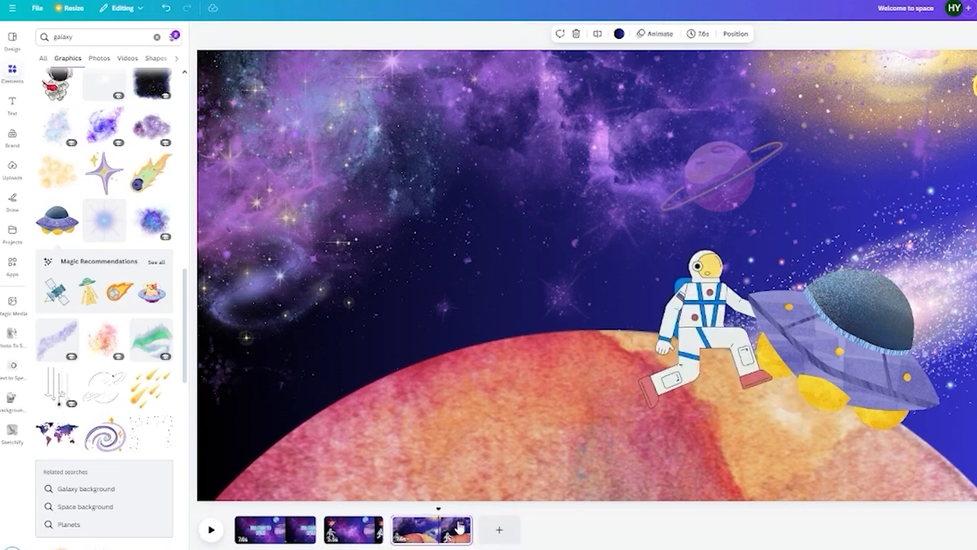
{"action": "left_click", "coordinate": [460, 524]}
{"action": "left_click", "coordinate": [515, 340]}
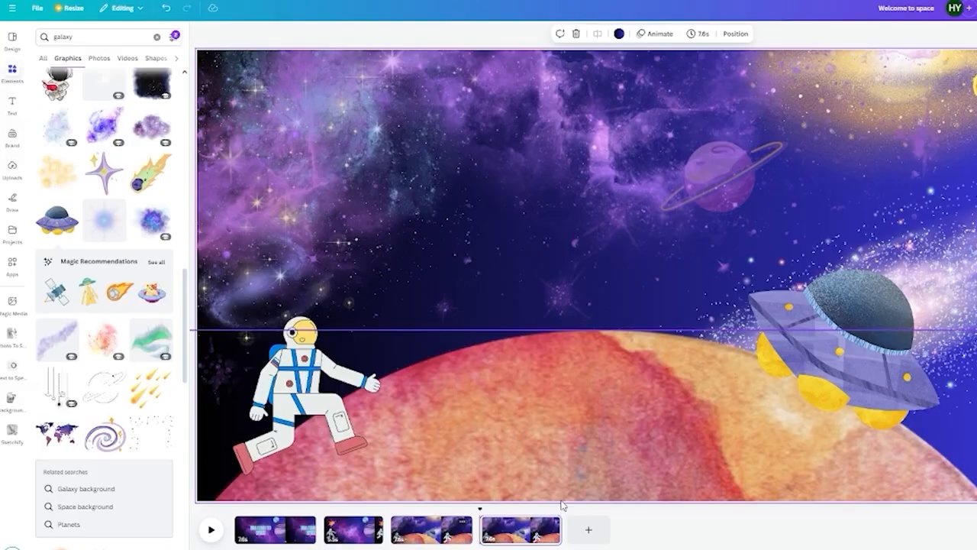
- Remove the astronaut and its animation from the fourth page
{"action": "left_click", "coordinate": [367, 385]}
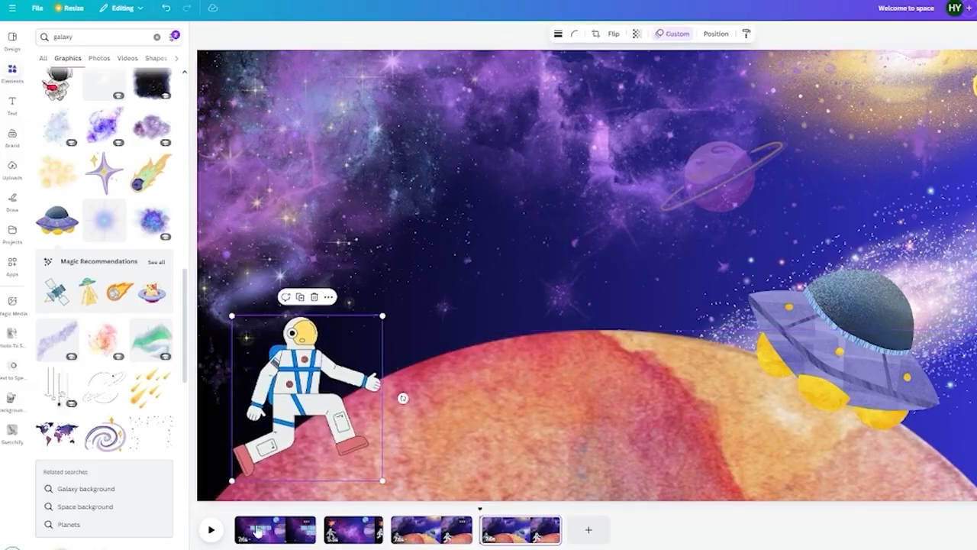
{"action": "left_click", "coordinate": [672, 33]}
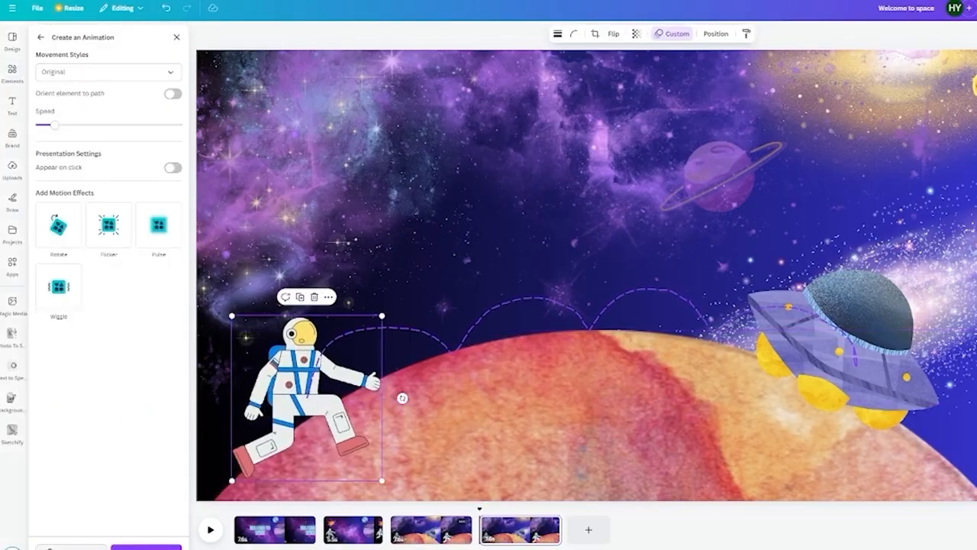
{"action": "left_click", "coordinate": [73, 547]}
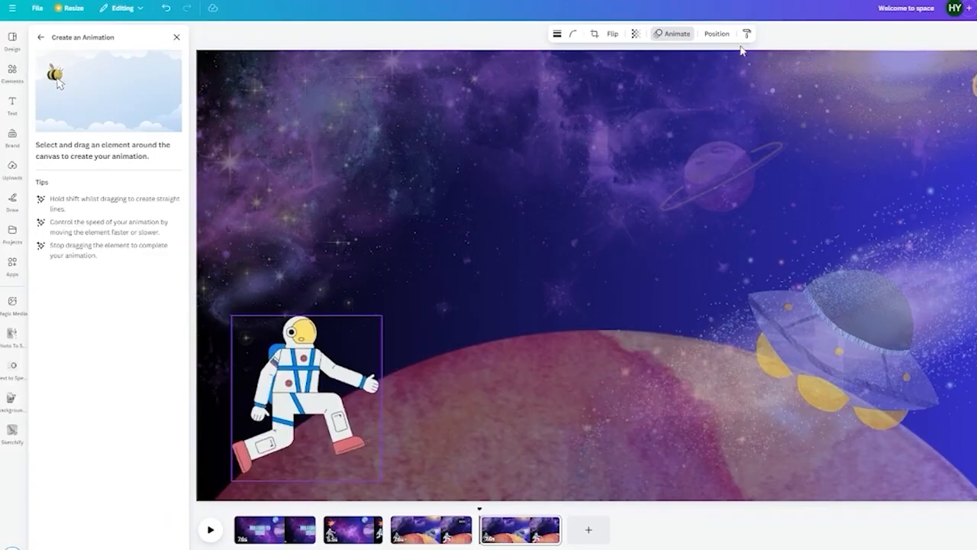
{"action": "left_click", "coordinate": [676, 34]}
{"action": "key", "text": "Delete"}
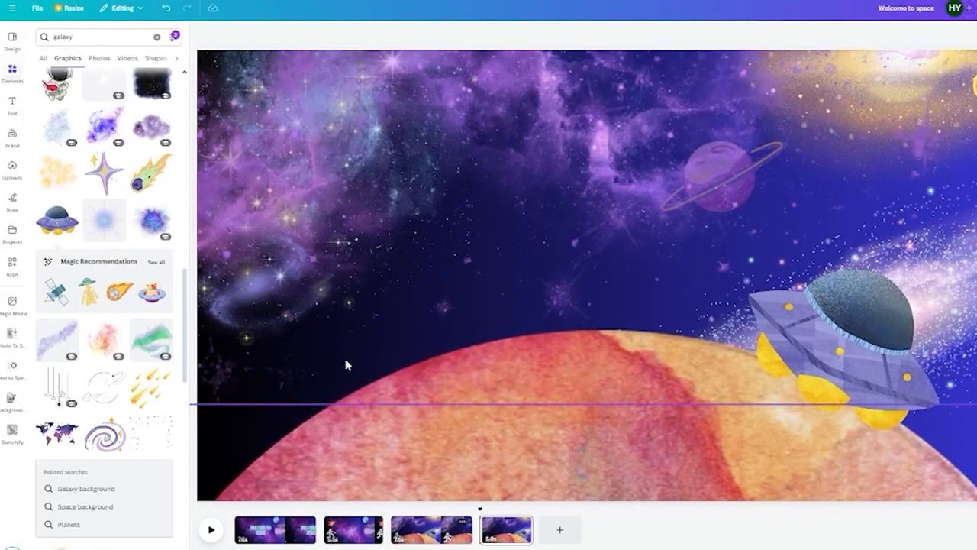
- Create a custom motion path on the fourth page that flies the UFO from the planet off the canvas's upper-left corner
{"action": "left_click", "coordinate": [816, 329]}
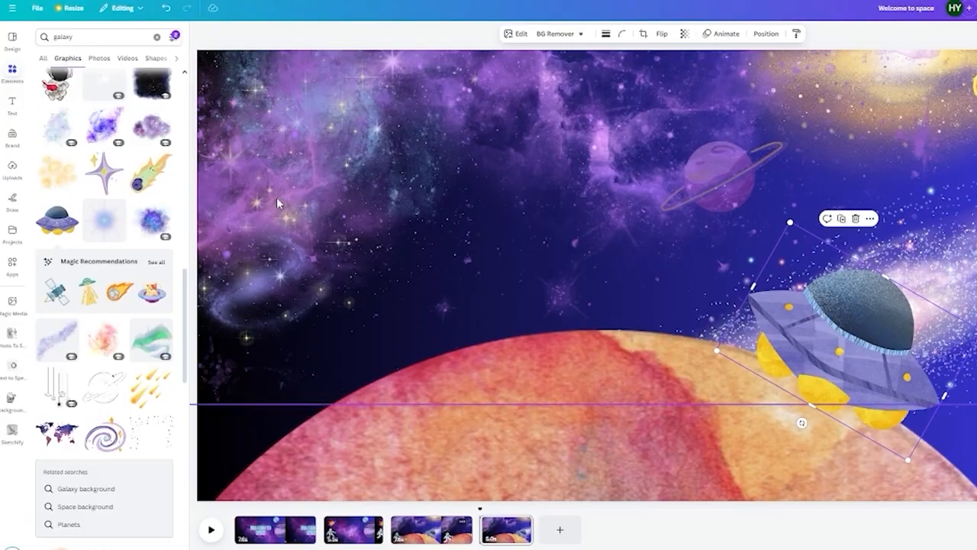
{"action": "left_click", "coordinate": [725, 33]}
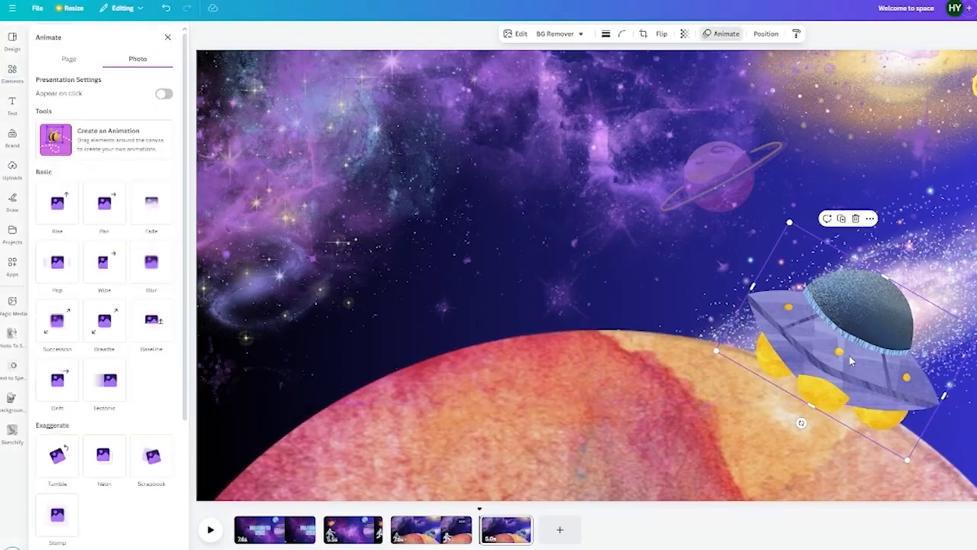
{"action": "left_click", "coordinate": [131, 146]}
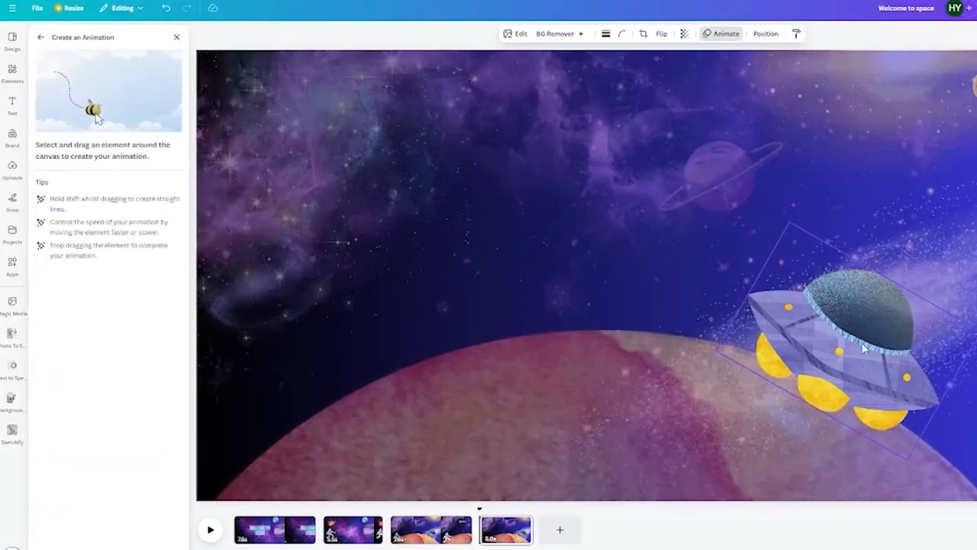
{"action": "left_click_drag", "start_coordinate": [863, 348], "coordinate": [200, 76]}
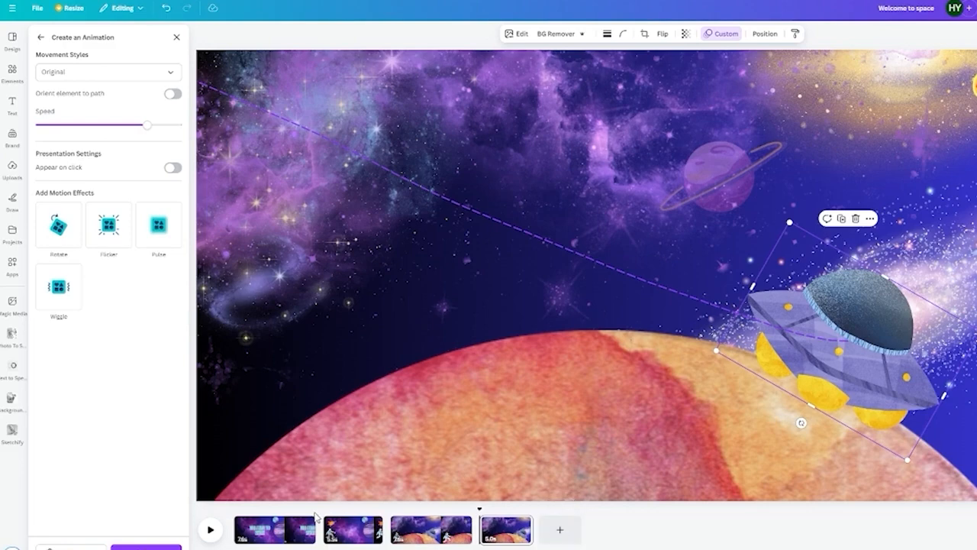
- Duplicate the second page and move the copy to the end of the video as the fifth page
{"action": "left_click", "coordinate": [355, 528]}
{"action": "right_click", "coordinate": [365, 527]}
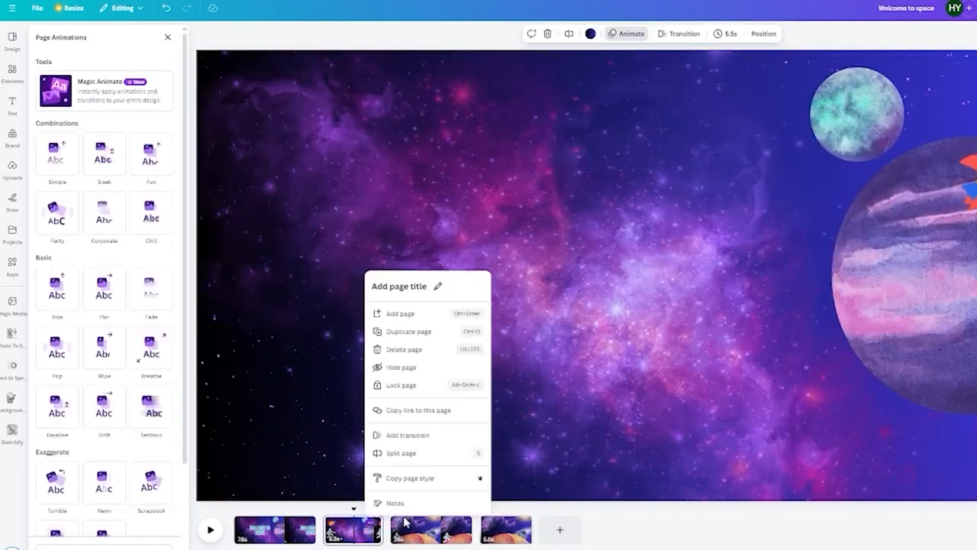
{"action": "left_click", "coordinate": [423, 332]}
{"action": "left_click_drag", "start_coordinate": [420, 528], "coordinate": [605, 532]}
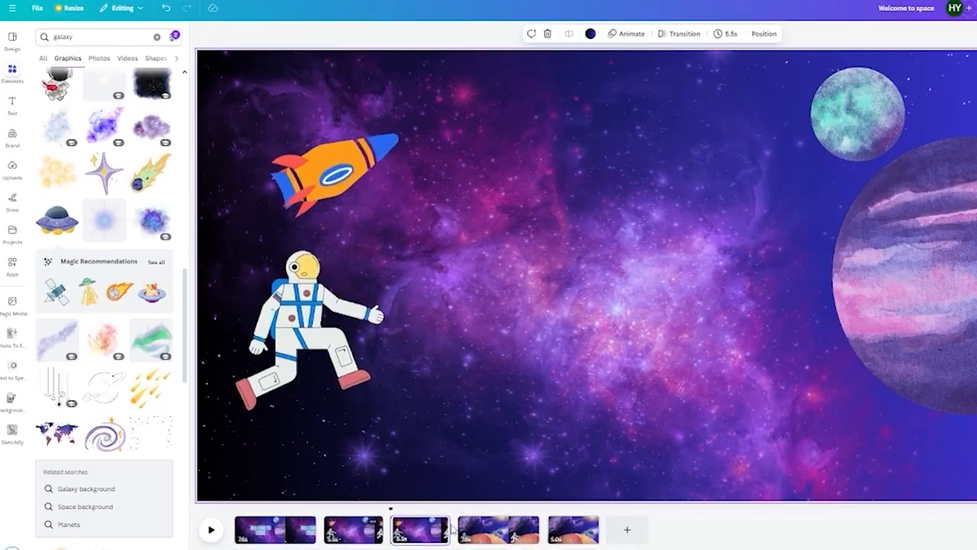
{"action": "left_click_drag", "start_coordinate": [345, 537], "coordinate": [574, 538]}
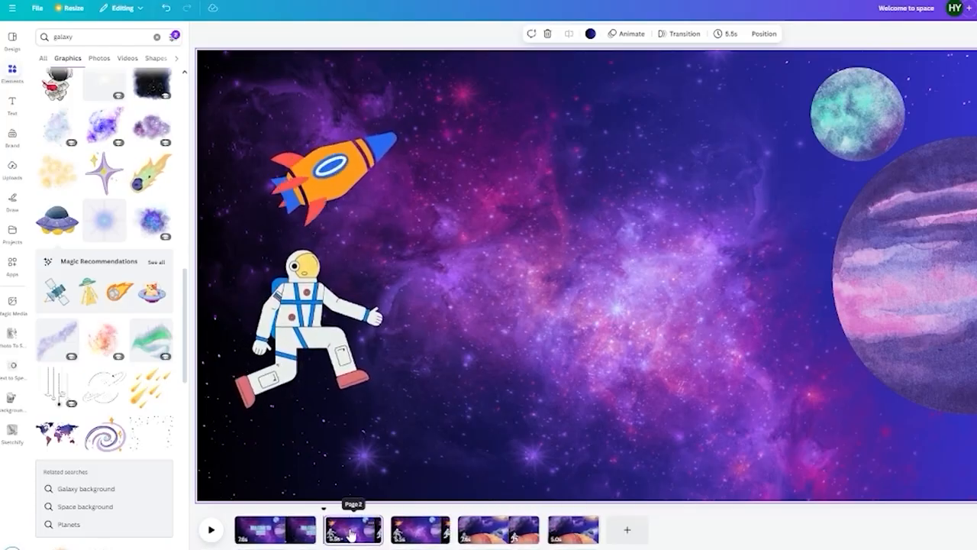
{"action": "left_click_drag", "start_coordinate": [349, 537], "coordinate": [584, 535]}
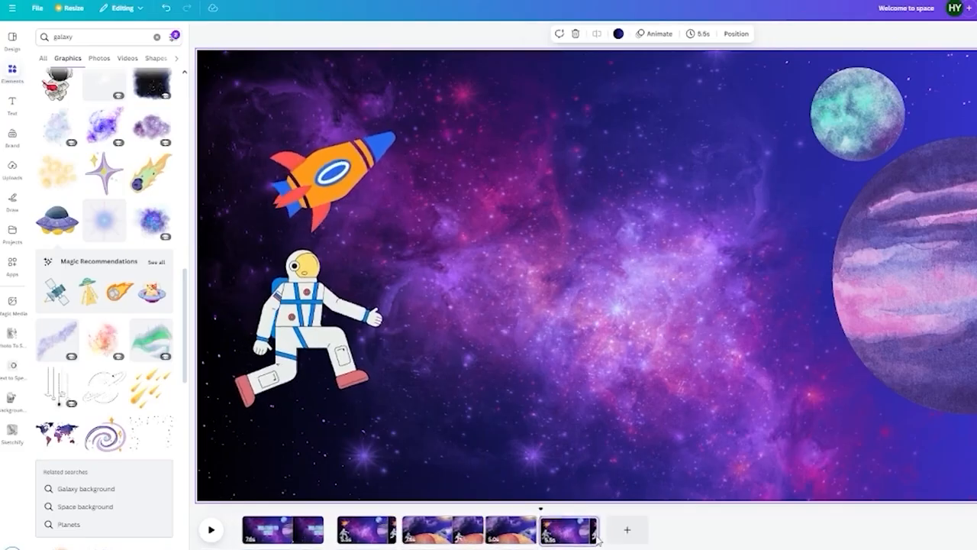
- Delete the rocket and the astronaut from the fifth page
{"action": "left_click", "coordinate": [324, 182]}
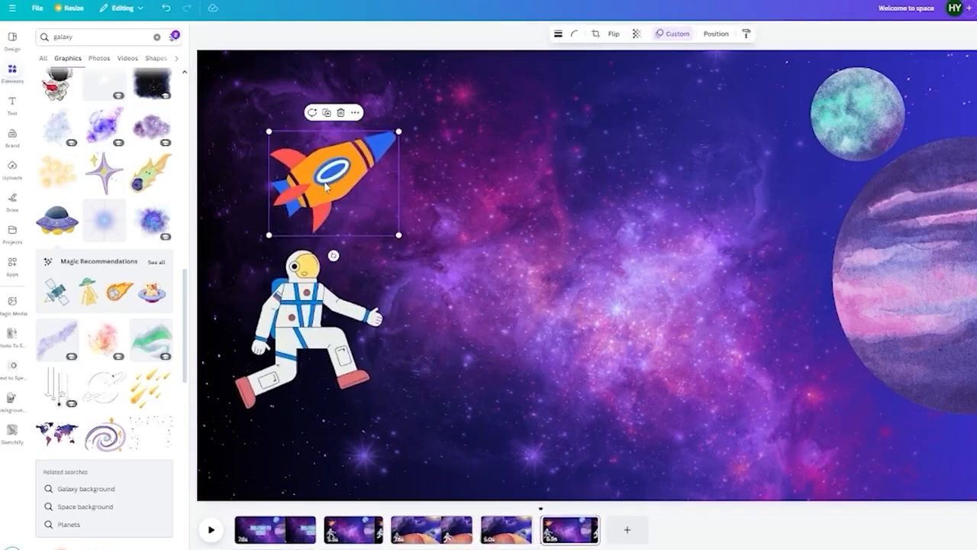
{"action": "key", "text": "Delete"}
{"action": "left_click", "coordinate": [313, 303]}
{"action": "key", "text": "Delete"}
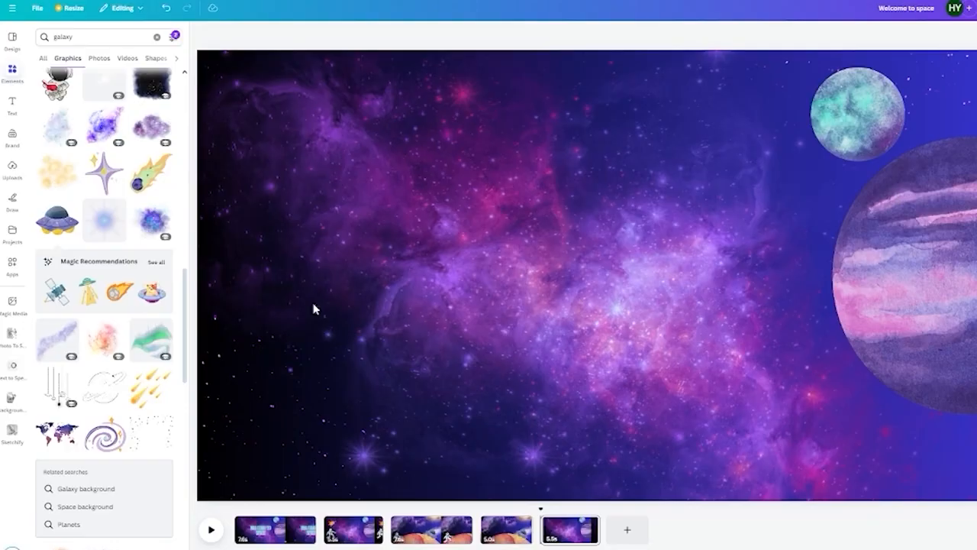
- Copy the UFO from the third page and paste it onto the fifth page
{"action": "left_click", "coordinate": [504, 532]}
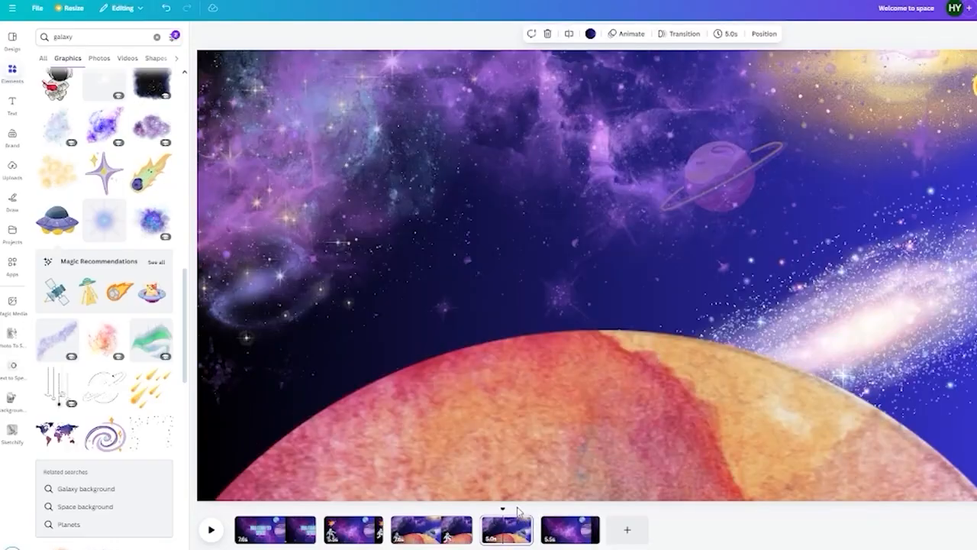
{"action": "left_click", "coordinate": [436, 529]}
{"action": "left_click", "coordinate": [849, 387]}
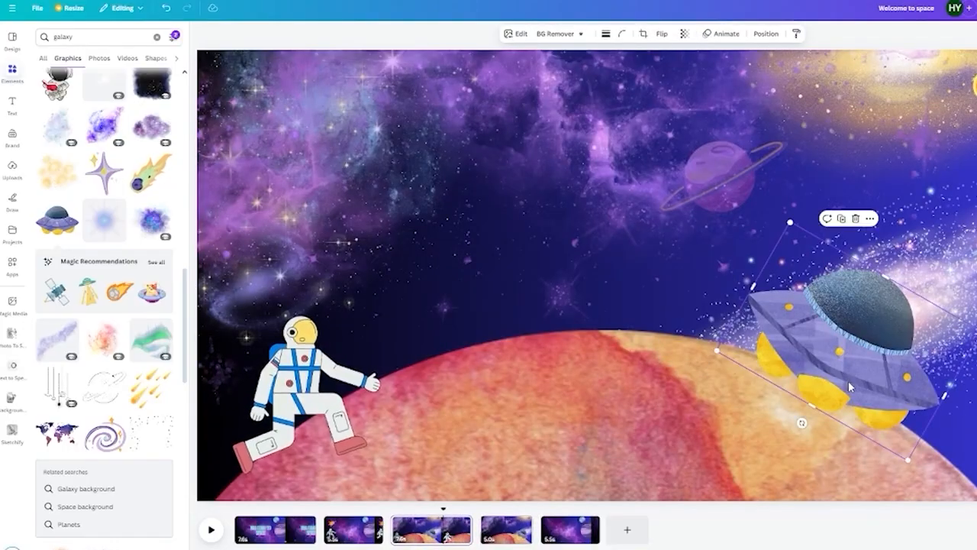
{"action": "left_click", "coordinate": [571, 539]}
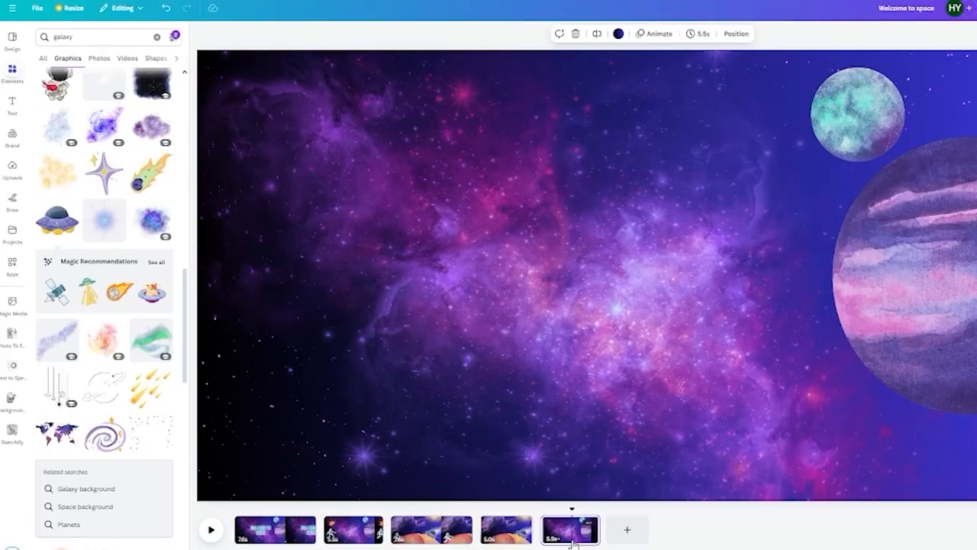
{"action": "key", "text": "ctrl+v"}
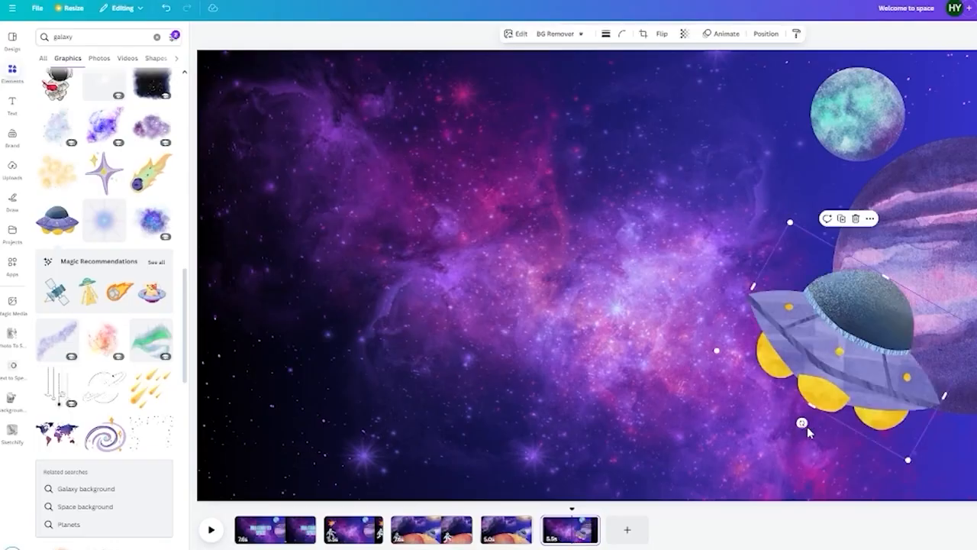
- Tilt the pasted UFO slightly upward, shrink it to about 273 by 184 and place it over the large planet's upper edge
{"action": "left_click_drag", "start_coordinate": [800, 424], "coordinate": [861, 435]}
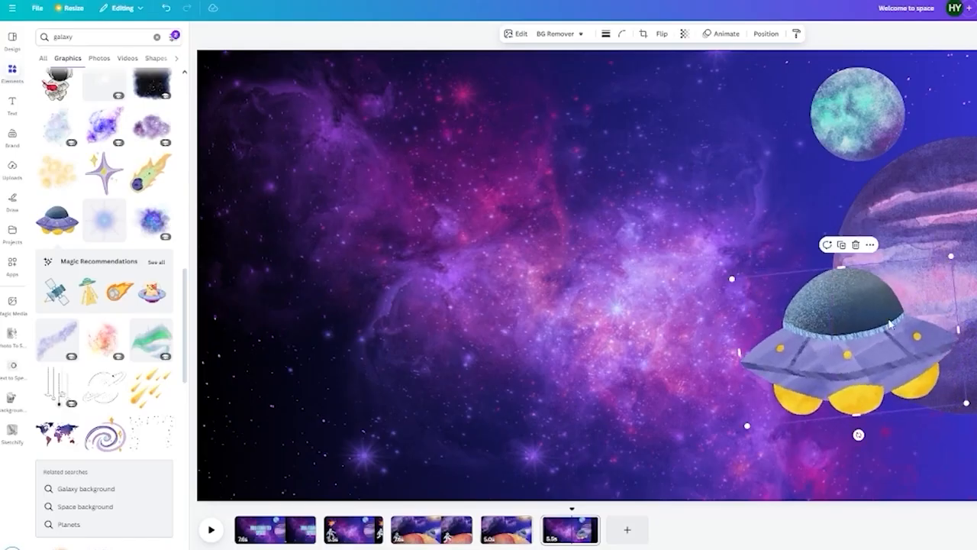
{"action": "left_click_drag", "start_coordinate": [890, 324], "coordinate": [940, 200]}
{"action": "left_click_drag", "start_coordinate": [976, 139], "coordinate": [904, 217]}
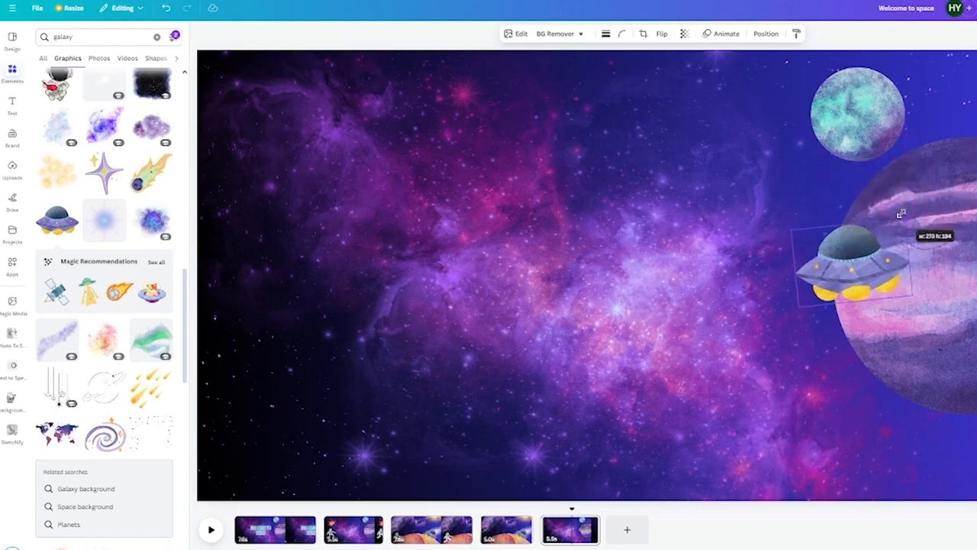
{"action": "left_click_drag", "start_coordinate": [854, 269], "coordinate": [900, 203]}
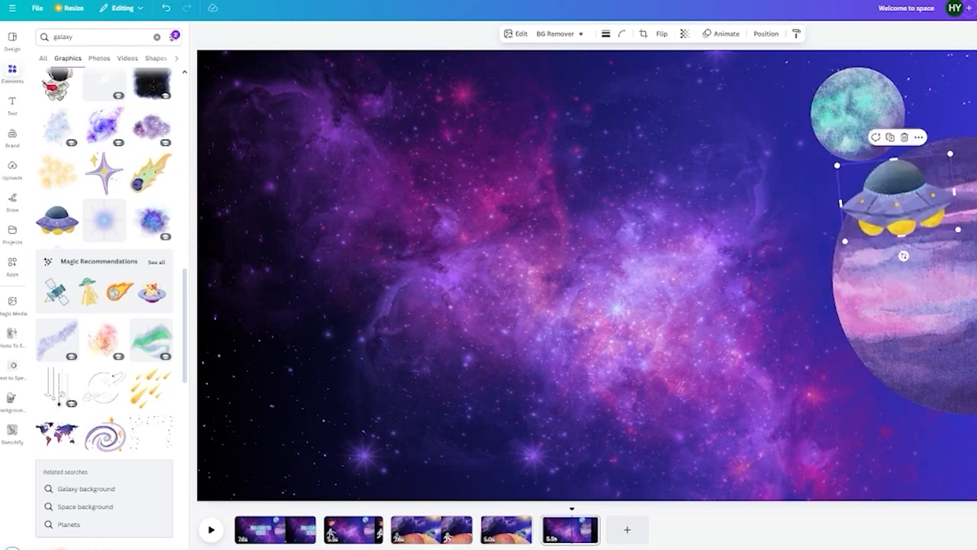
- Create a custom motion path that flies the UFO almost horizontally across the fifth page and off its left edge
{"action": "left_click", "coordinate": [721, 34]}
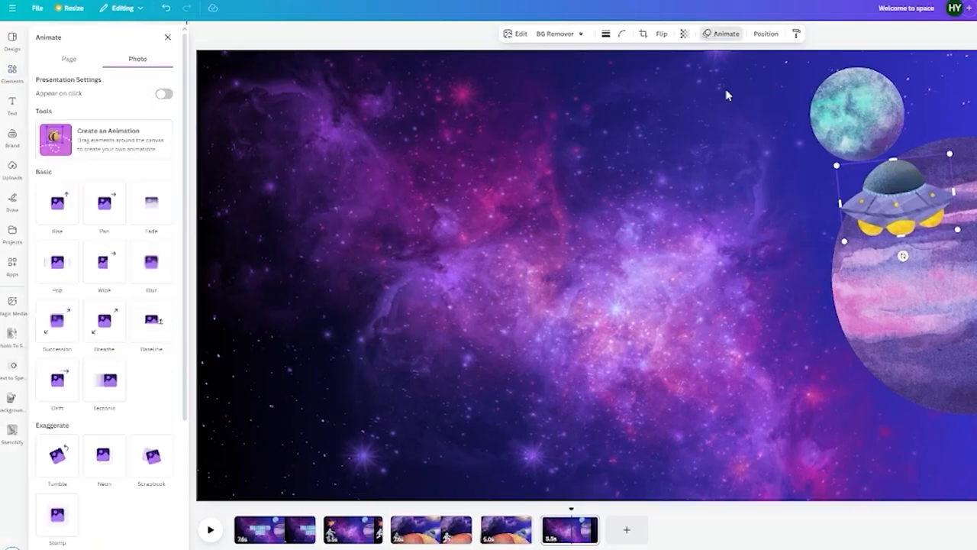
{"action": "left_click", "coordinate": [109, 145]}
{"action": "mouse_move", "coordinate": [878, 191]}
{"action": "left_mouse_down"}
{"action": "mouse_move", "coordinate": [666, 215]}
{"action": "mouse_move", "coordinate": [255, 207]}
{"action": "mouse_move", "coordinate": [132, 226]}
{"action": "left_mouse_up"}
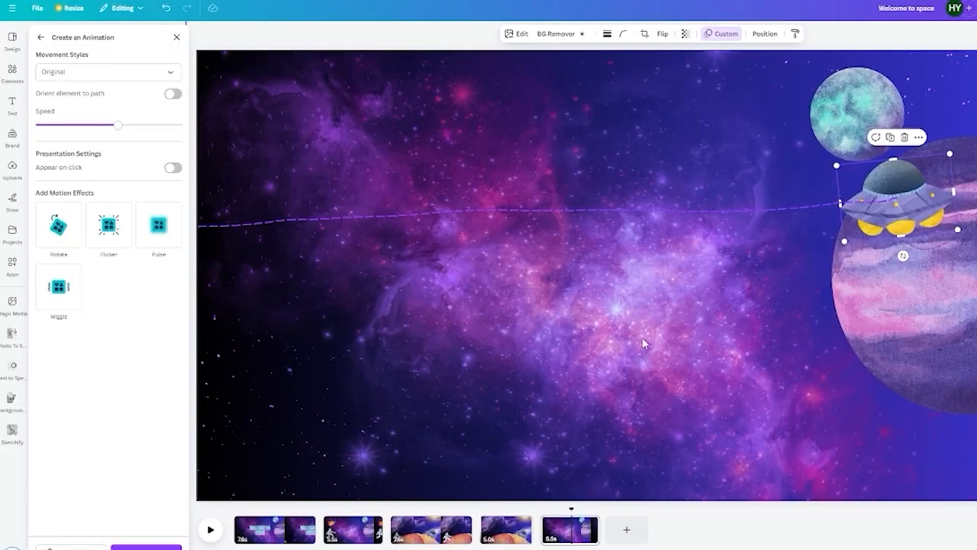
- Add a sixth page and place an enlarged blue-violet starry galaxy graphic over its upper-left area
{"action": "left_click", "coordinate": [627, 533]}
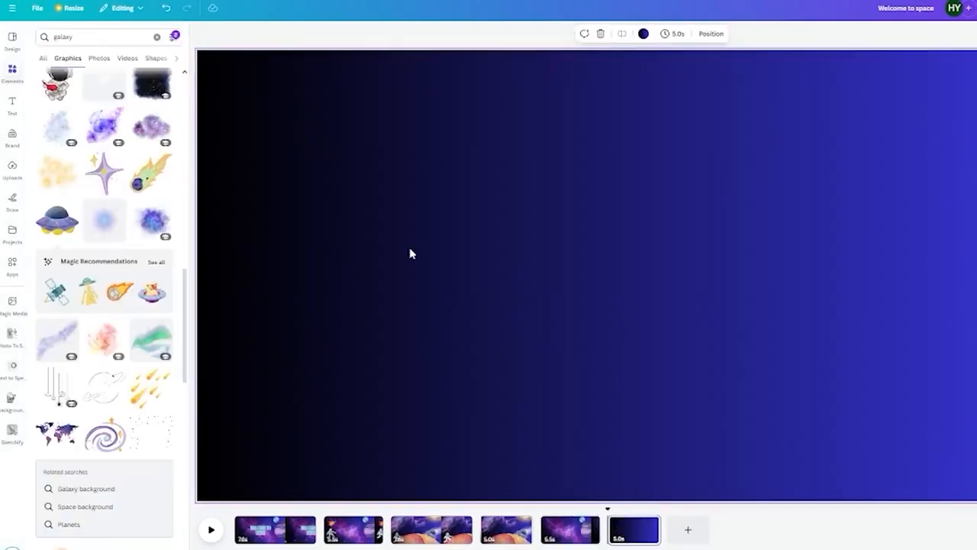
{"action": "scroll", "coordinate": [122, 145], "scroll_direction": "up", "scroll_amount": 8}
{"action": "scroll", "coordinate": [145, 200], "scroll_direction": "down", "scroll_amount": 7}
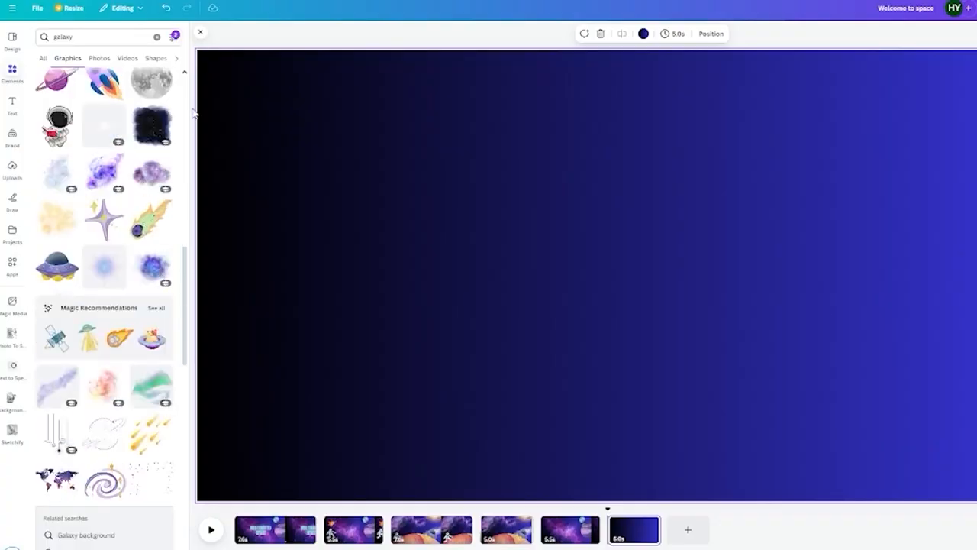
{"action": "left_click", "coordinate": [106, 176]}
{"action": "left_click_drag", "start_coordinate": [782, 96], "coordinate": [945, 0]}
{"action": "left_click_drag", "start_coordinate": [780, 159], "coordinate": [439, 194]}
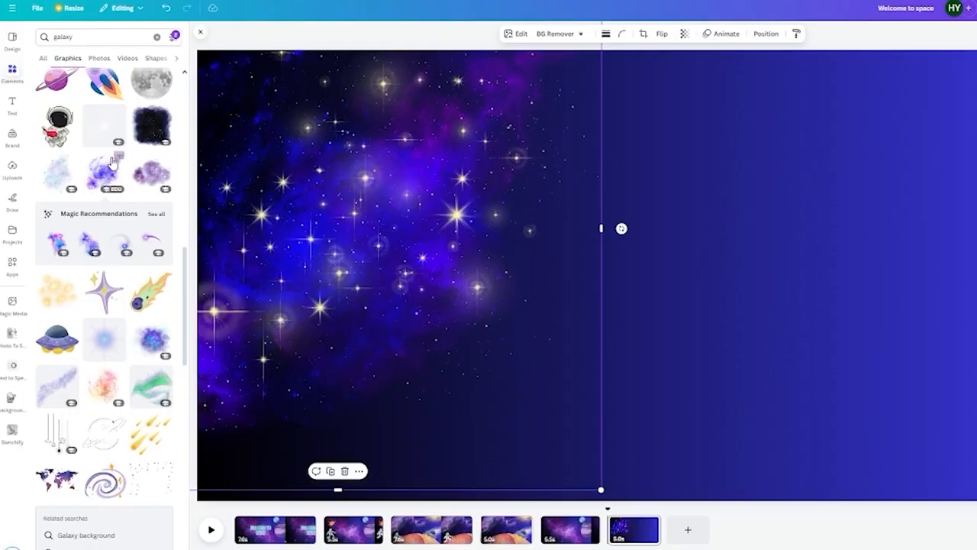
- Add the pink-purple nebula graphic, enlarge it and position it across the sixth page's upper-right area
{"action": "left_click", "coordinate": [135, 176]}
{"action": "left_click_drag", "start_coordinate": [829, 96], "coordinate": [956, 14]}
{"action": "left_click_drag", "start_coordinate": [733, 186], "coordinate": [784, 88]}
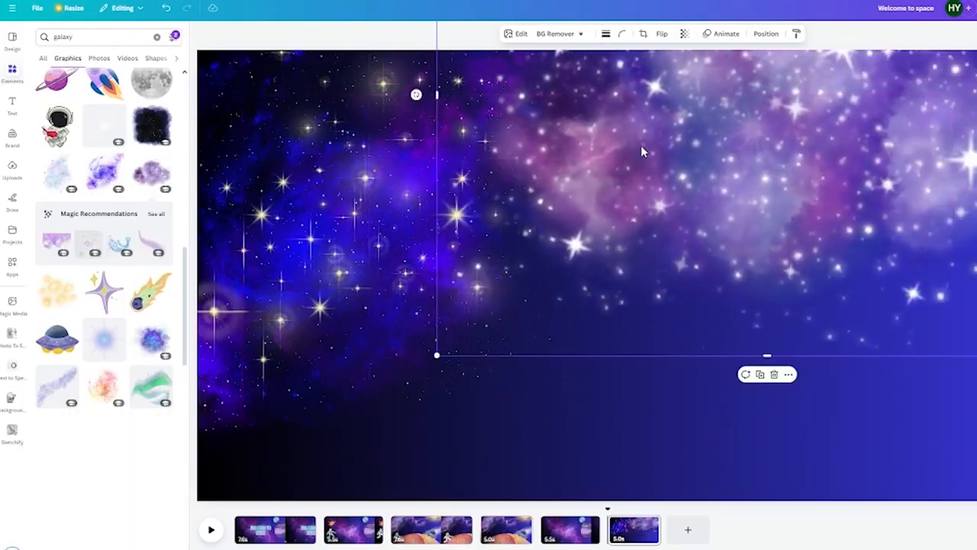
- Add the pale white-teal nebula graphic, enlarge it and position it in the sixth page's lower-left corner
{"action": "left_click", "coordinate": [58, 180]}
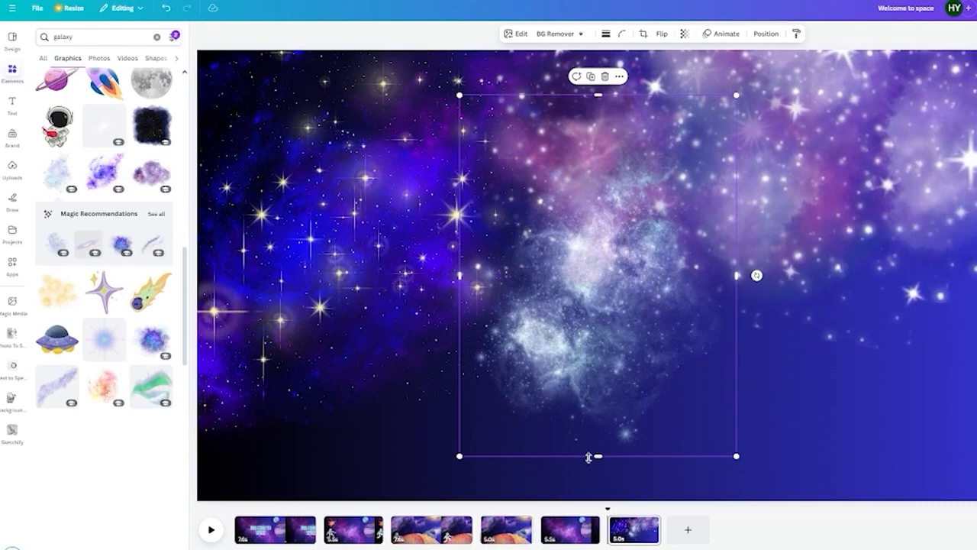
{"action": "left_click_drag", "start_coordinate": [461, 458], "coordinate": [364, 499]}
{"action": "left_click_drag", "start_coordinate": [536, 353], "coordinate": [461, 468]}
{"action": "left_click_drag", "start_coordinate": [331, 430], "coordinate": [107, 445]}
{"action": "left_click_drag", "start_coordinate": [327, 403], "coordinate": [335, 484]}
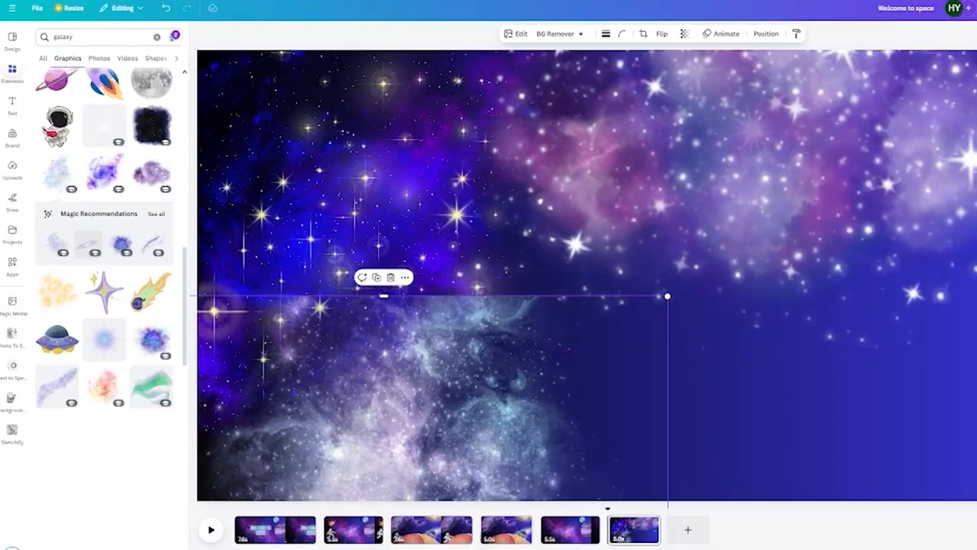
- Add the recommended blue-purple galaxy graphic, enlarge it and position it in the sixth page's lower-right corner
{"action": "left_click", "coordinate": [118, 246]}
{"action": "left_click_drag", "start_coordinate": [720, 328], "coordinate": [859, 422]}
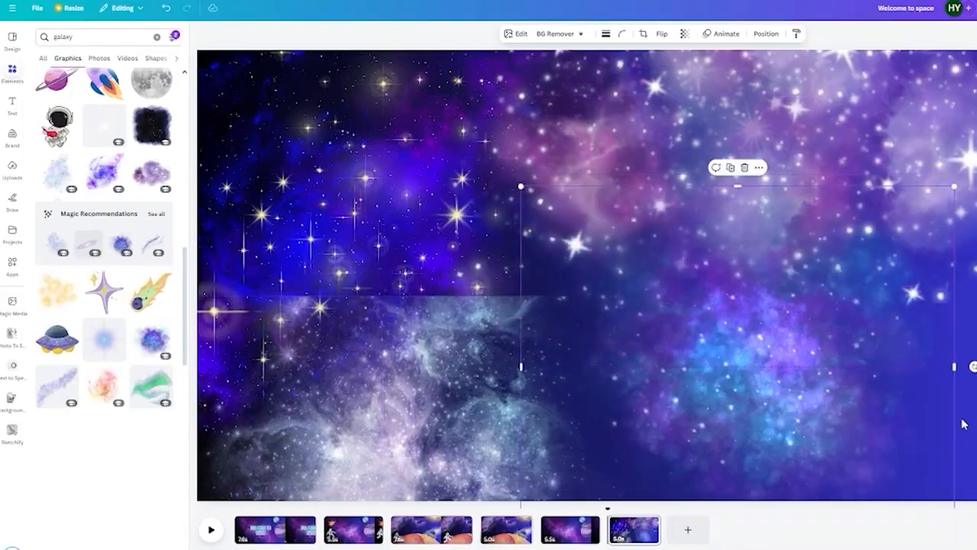
{"action": "left_click_drag", "start_coordinate": [951, 368], "coordinate": [976, 368]}
{"action": "left_click_drag", "start_coordinate": [781, 339], "coordinate": [814, 454]}
{"action": "key", "text": "Escape"}
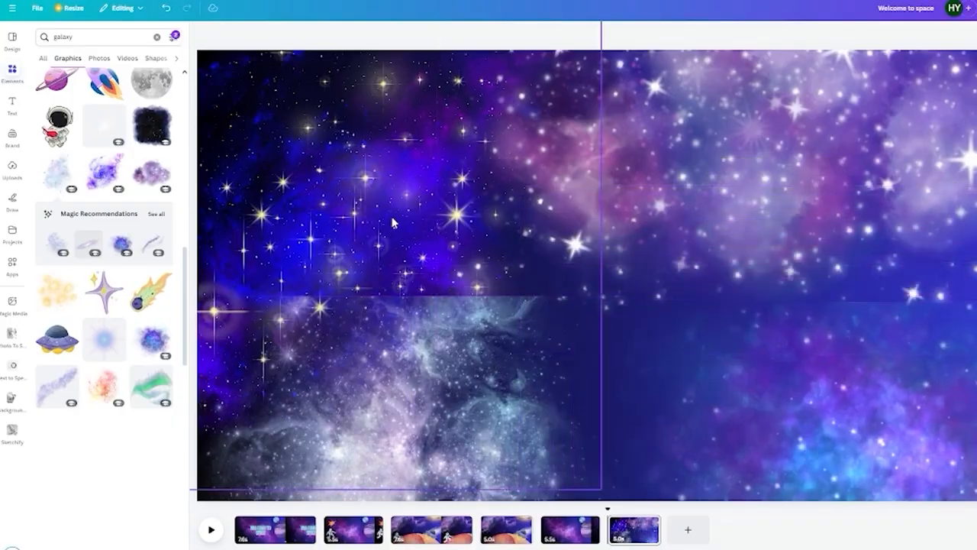
- Search the graphics for "meteor" and filter the results to animated elements only
{"action": "scroll", "coordinate": [111, 306], "scroll_direction": "up", "scroll_amount": 5}
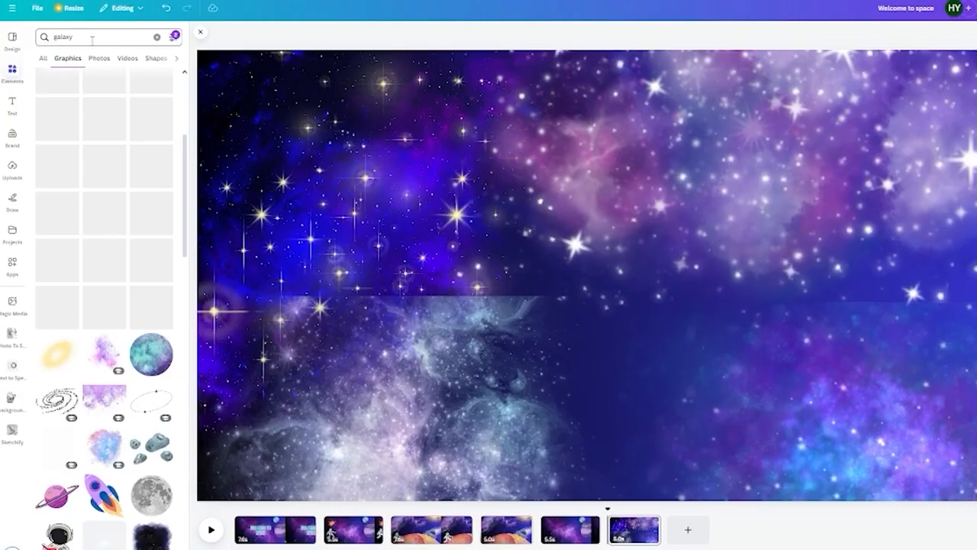
{"action": "left_click", "coordinate": [92, 40]}
{"action": "type", "text": "me"}
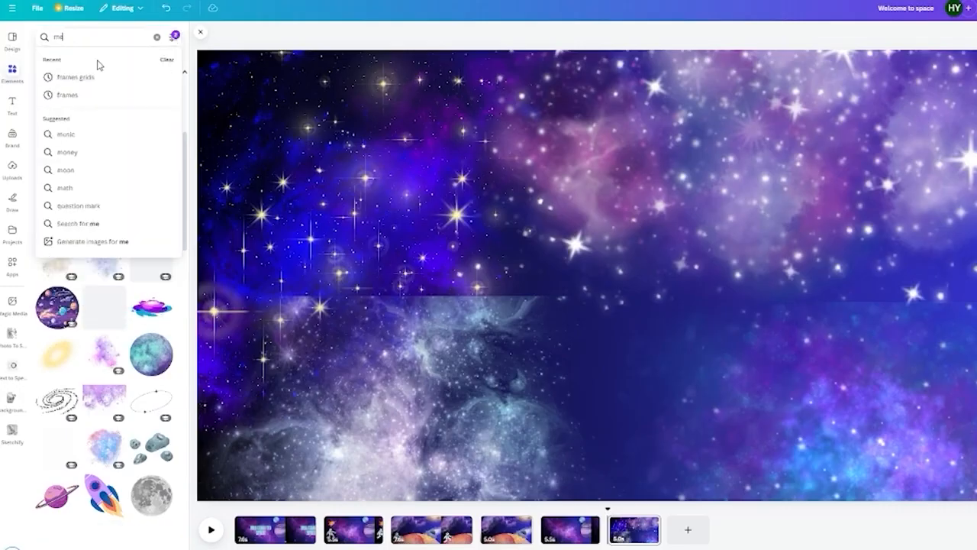
{"action": "type", "text": "teor"}
{"action": "key", "text": "Return"}
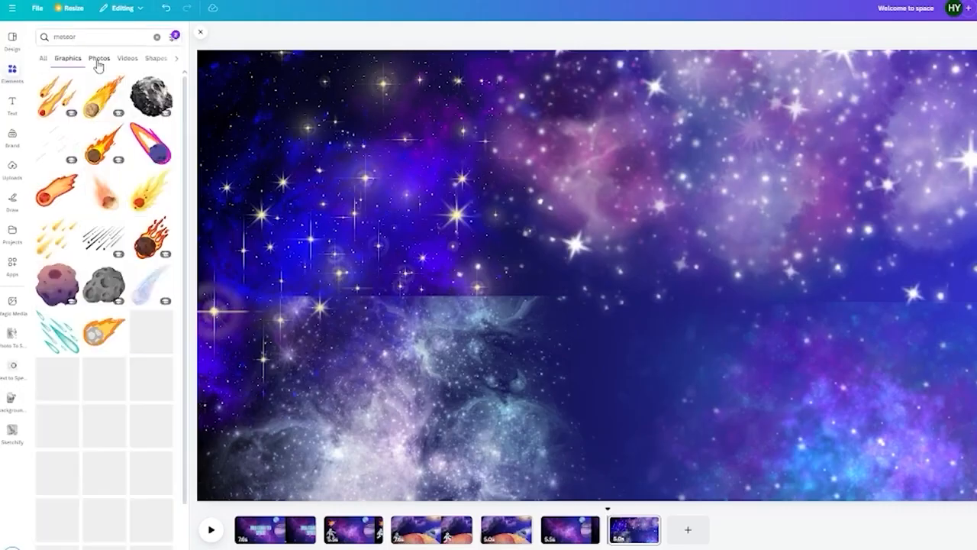
{"action": "left_click", "coordinate": [175, 36]}
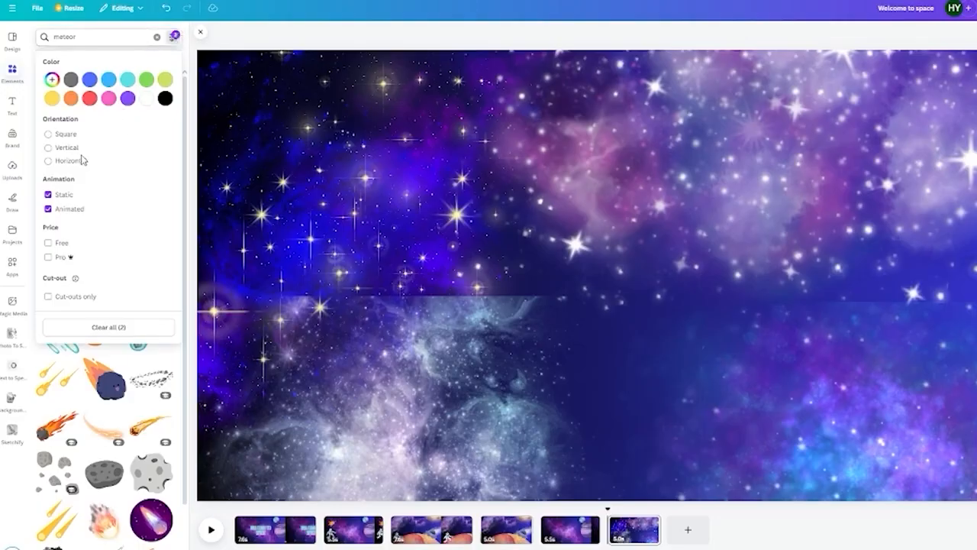
{"action": "left_click", "coordinate": [62, 196]}
{"action": "left_click", "coordinate": [169, 361]}
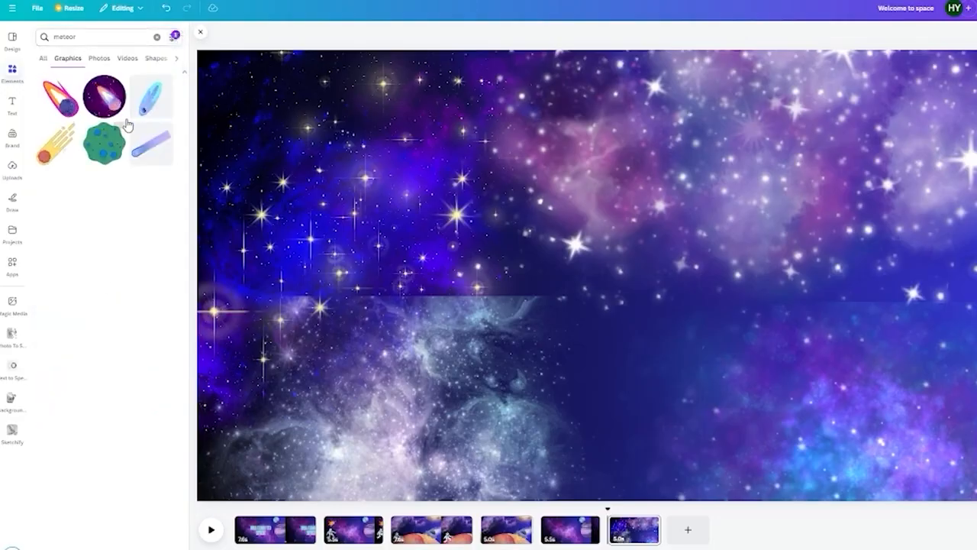
- Add the animated orange-and-pink meteor to the sixth page, shrink it and place it near the upper-left corner
{"action": "left_click", "coordinate": [66, 113]}
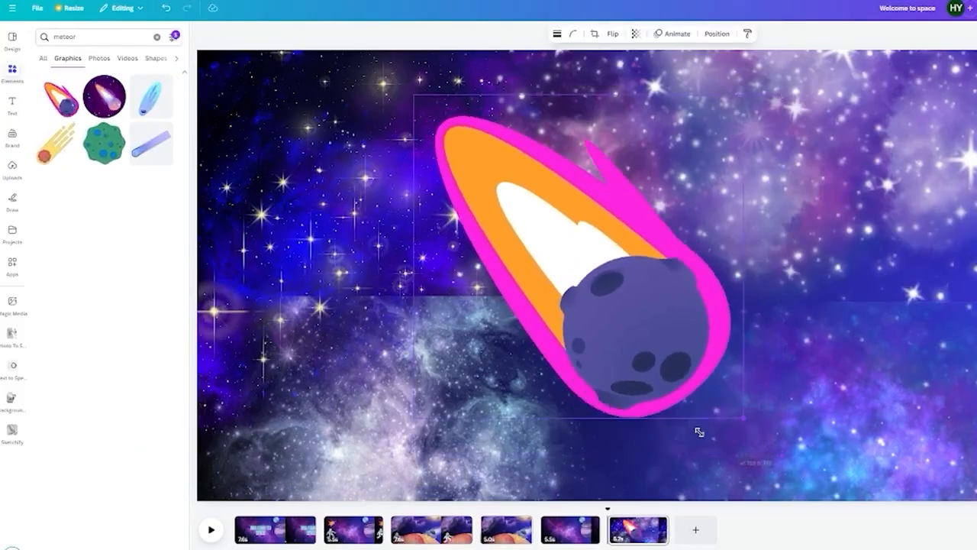
{"action": "left_click_drag", "start_coordinate": [700, 432], "coordinate": [452, 257]}
{"action": "left_click_drag", "start_coordinate": [472, 159], "coordinate": [300, 129]}
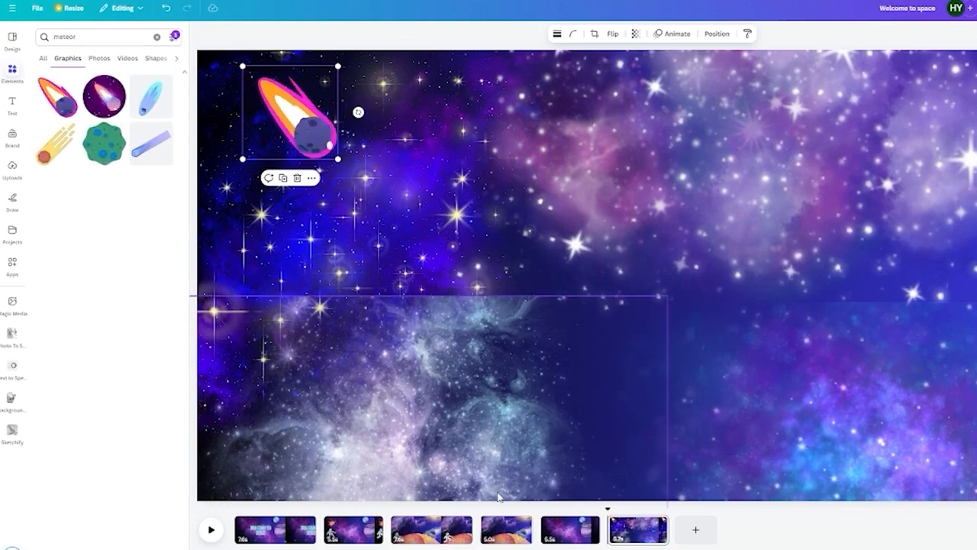
- Copy the UFO from the third page to the sixth, shrink it, tilt it the other way and place it near the right edge
{"action": "left_click", "coordinate": [448, 528]}
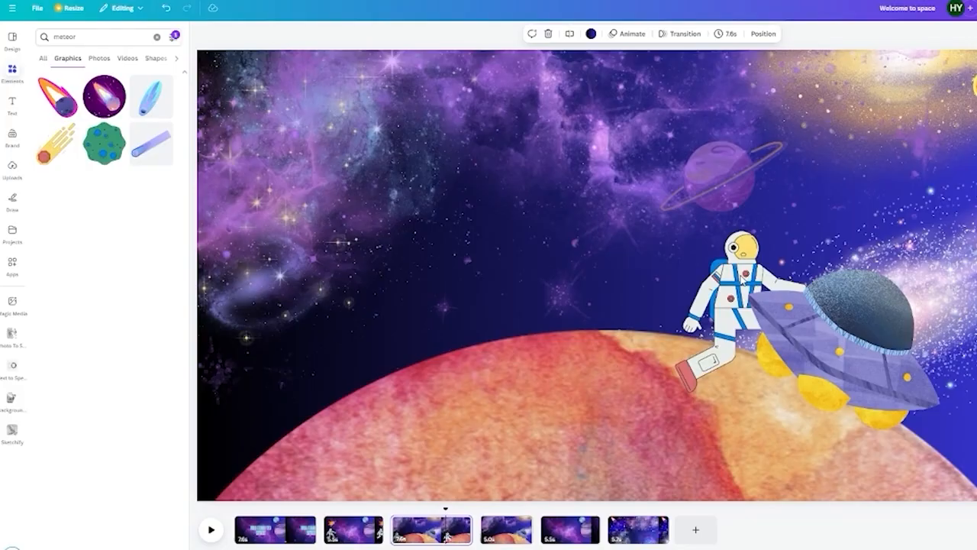
{"action": "left_click", "coordinate": [653, 529]}
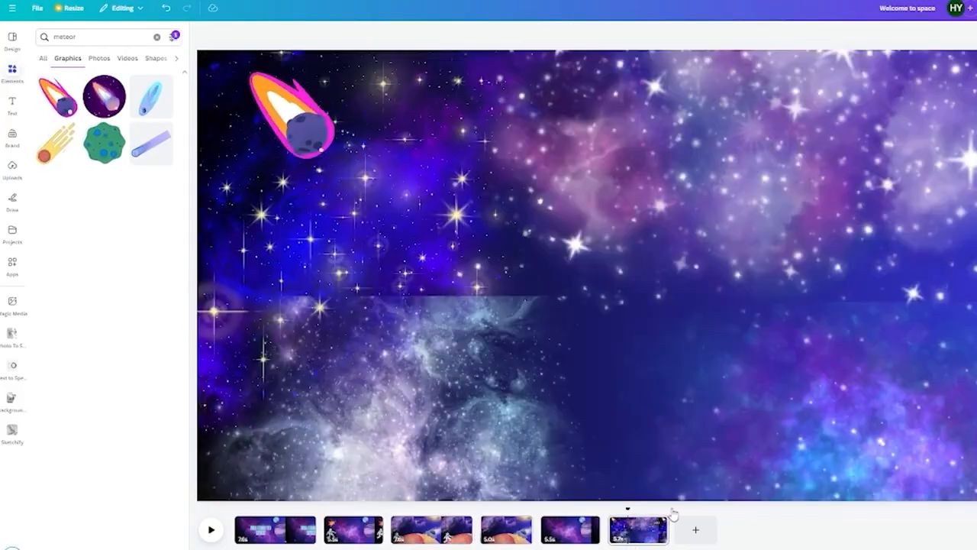
{"action": "left_click", "coordinate": [735, 353]}
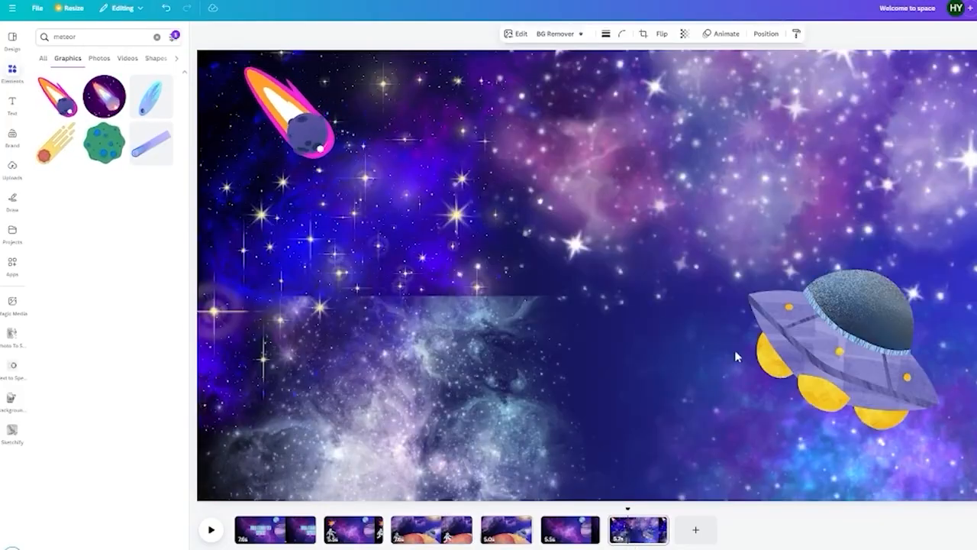
{"action": "left_click_drag", "start_coordinate": [805, 423], "coordinate": [864, 432]}
{"action": "left_click_drag", "start_coordinate": [731, 284], "coordinate": [873, 334]}
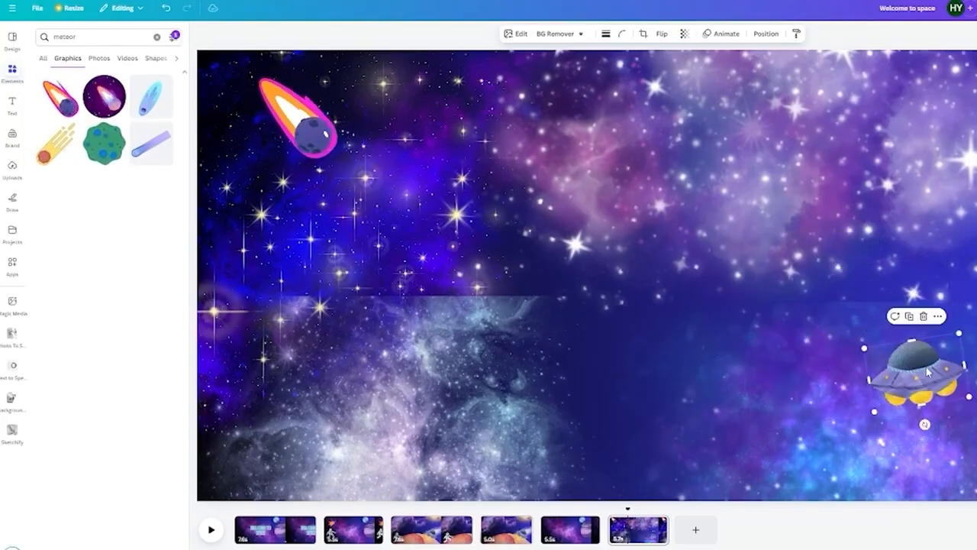
{"action": "left_click_drag", "start_coordinate": [923, 363], "coordinate": [915, 350]}
- Create a custom movement animation for the UFO, flying it from the right side toward the middle of the sixth page
{"action": "left_click", "coordinate": [314, 141]}
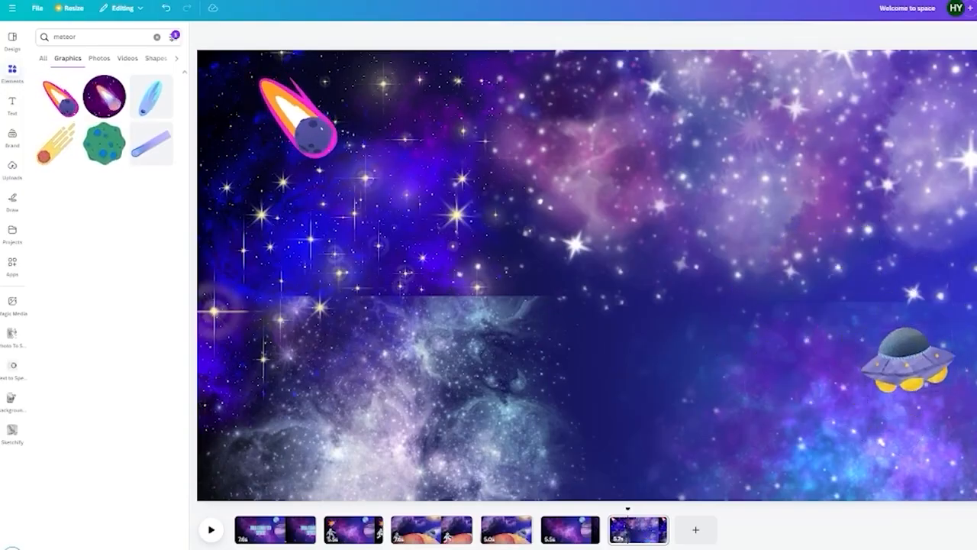
{"action": "left_click", "coordinate": [938, 365]}
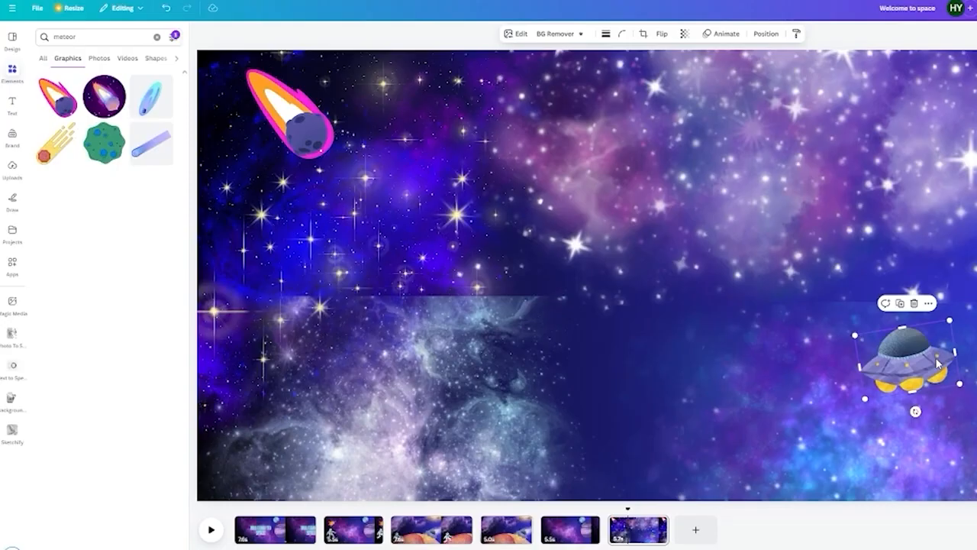
{"action": "left_click", "coordinate": [727, 33]}
{"action": "left_click", "coordinate": [84, 136]}
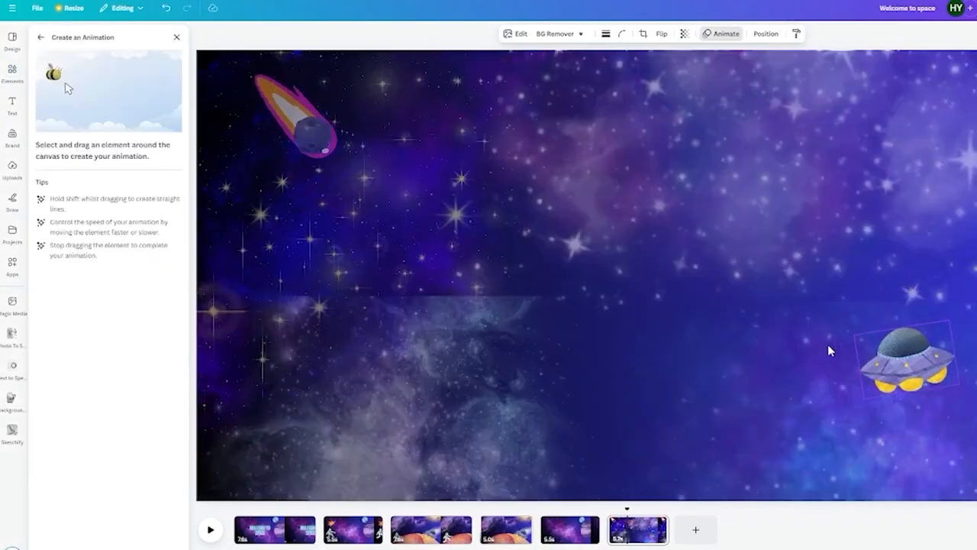
{"action": "mouse_move", "coordinate": [910, 360]}
{"action": "left_mouse_down"}
{"action": "mouse_move", "coordinate": [724, 335]}
{"action": "mouse_move", "coordinate": [565, 300]}
{"action": "left_mouse_up"}
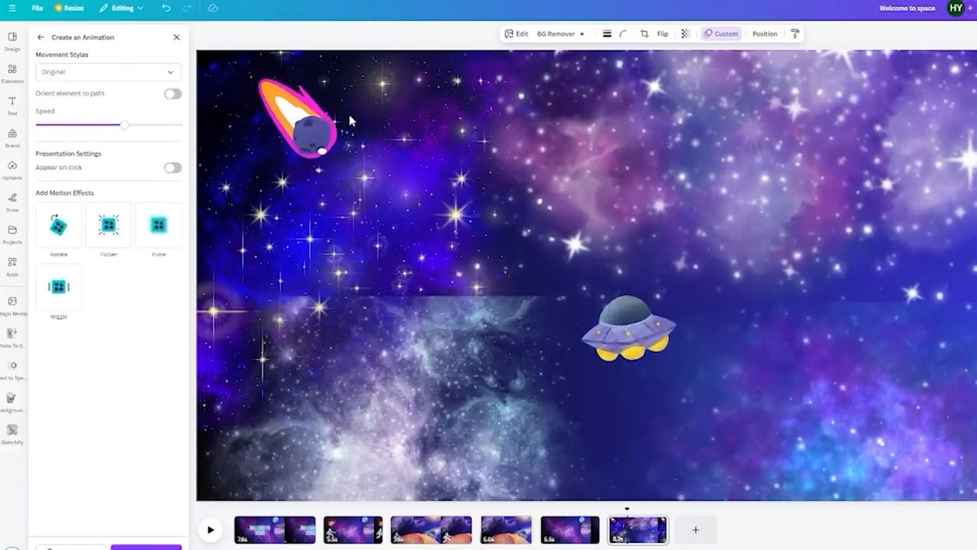
- Create a custom animation moving the meteor diagonally from the upper-left corner to the UFO's end point at the page's centre
{"action": "left_click", "coordinate": [320, 135]}
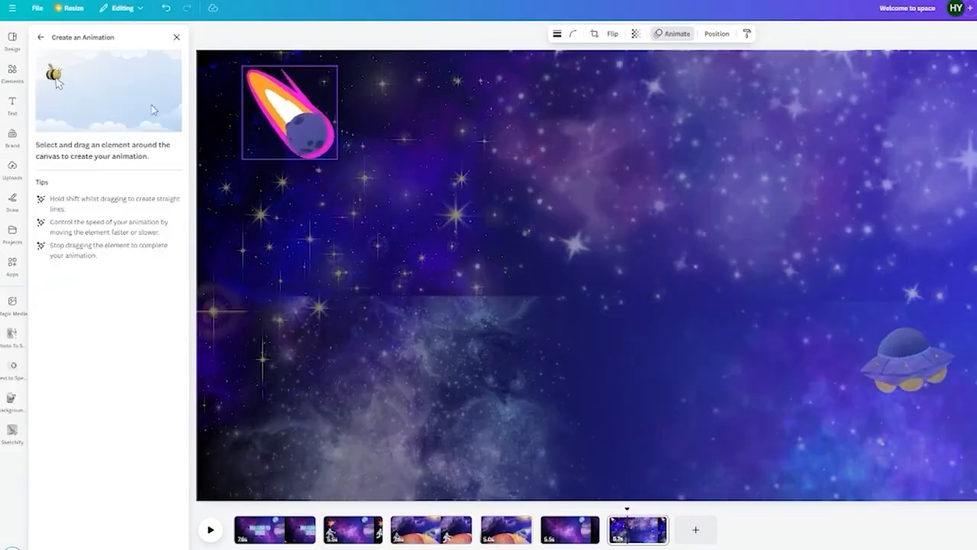
{"action": "mouse_move", "coordinate": [309, 135]}
{"action": "left_mouse_down"}
{"action": "mouse_move", "coordinate": [353, 202]}
{"action": "mouse_move", "coordinate": [400, 233]}
{"action": "mouse_move", "coordinate": [605, 316]}
{"action": "left_mouse_up"}
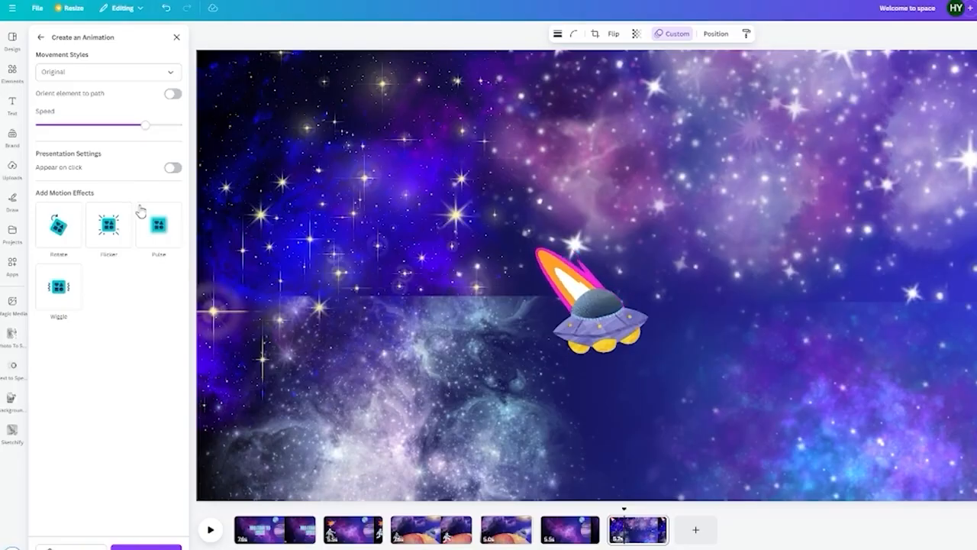
{"action": "left_click", "coordinate": [156, 544]}
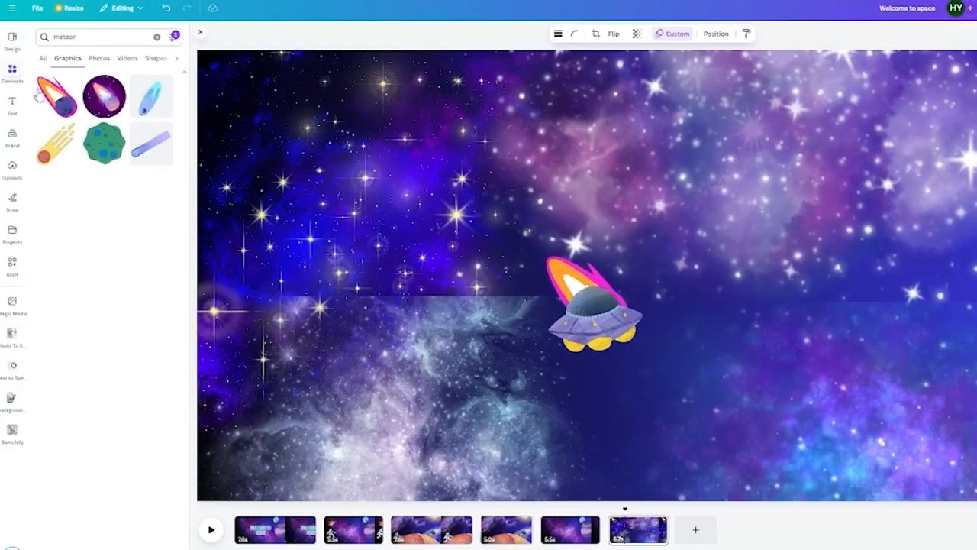
- Search the animated graphics for "explosion"
{"action": "left_click", "coordinate": [119, 42]}
{"action": "type", "text": "e"}
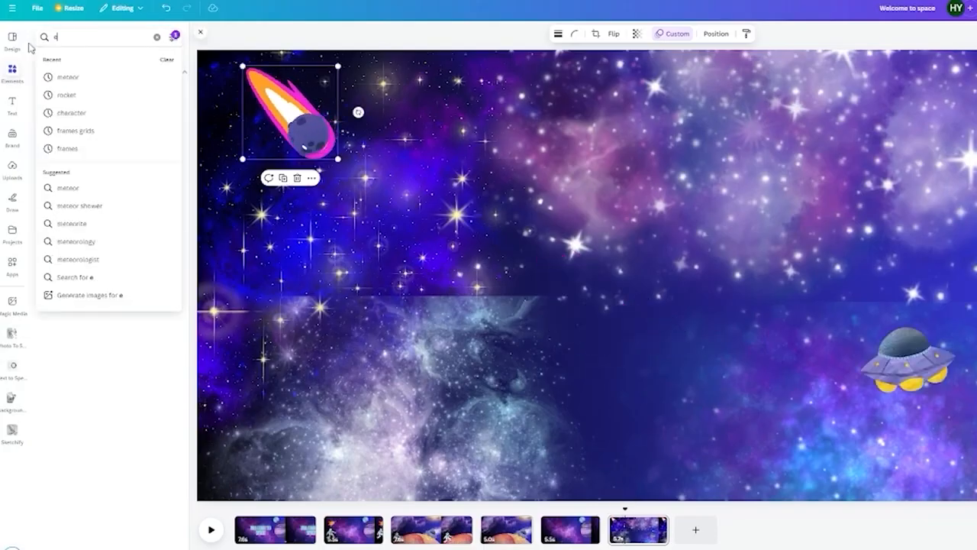
{"action": "type", "text": "xplosion"}
{"action": "key", "text": "Return"}
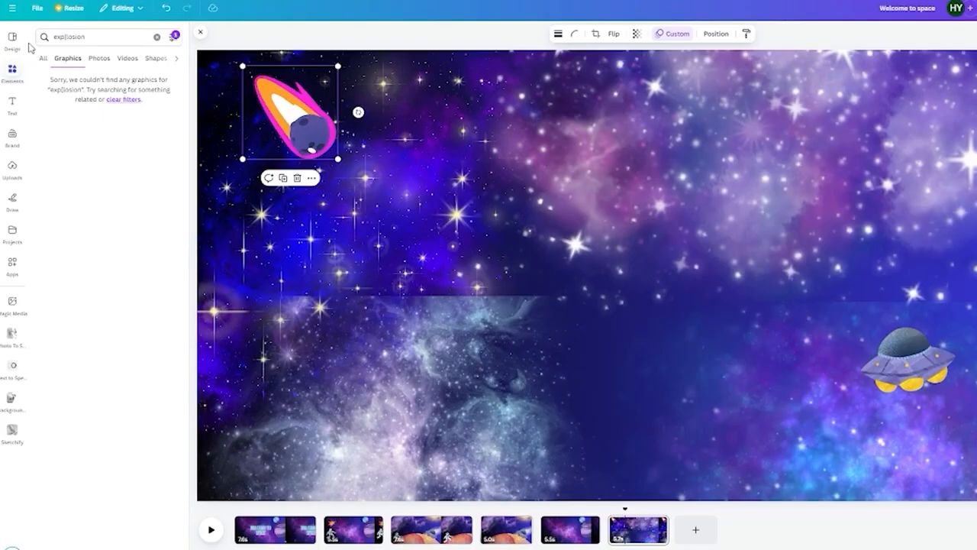
{"action": "left_click", "coordinate": [64, 38]}
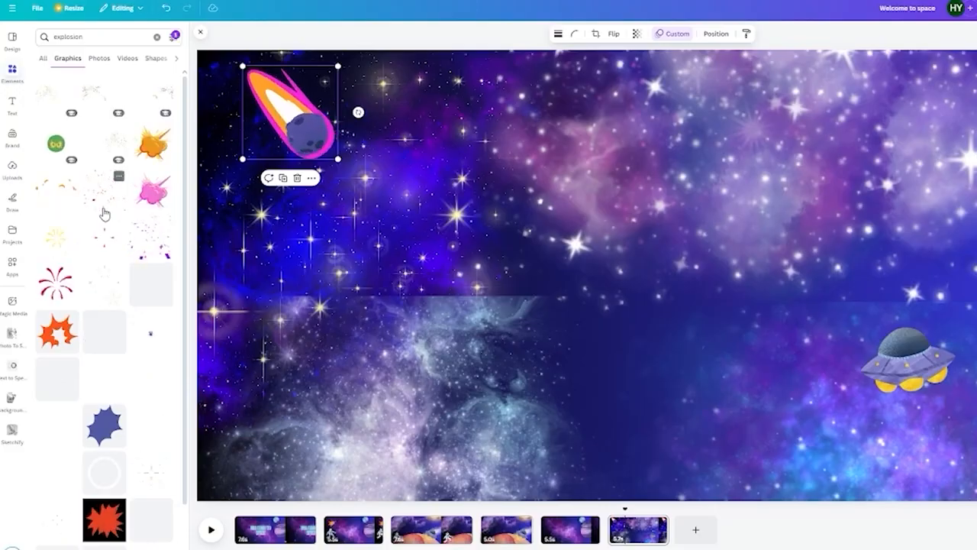
- Add the animated orange cloud explosion to the sixth page, shrink it to about 636 by 543 px and centre it over the collision point
{"action": "left_click", "coordinate": [56, 197]}
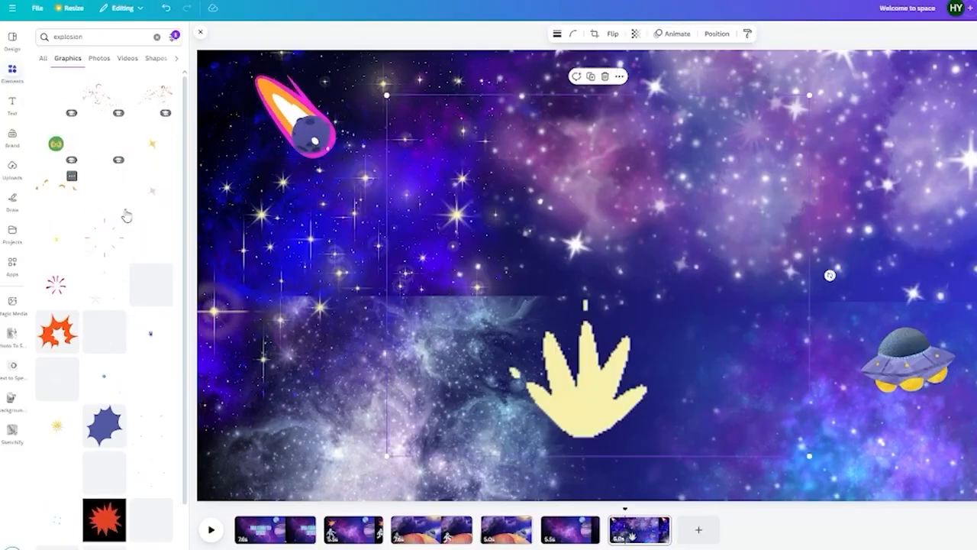
{"action": "left_click_drag", "start_coordinate": [598, 362], "coordinate": [608, 302]}
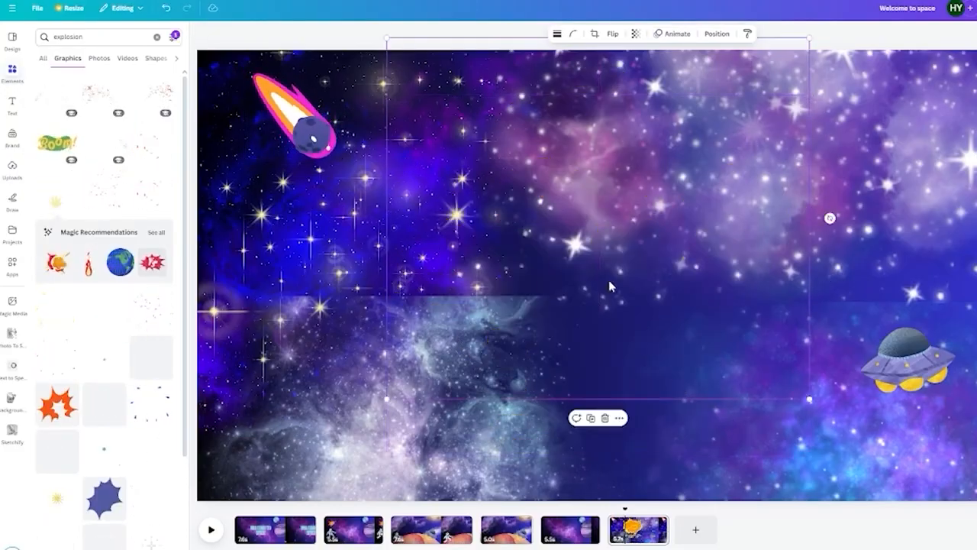
{"action": "left_click_drag", "start_coordinate": [810, 399], "coordinate": [655, 265]}
{"action": "left_click_drag", "start_coordinate": [569, 226], "coordinate": [629, 320]}
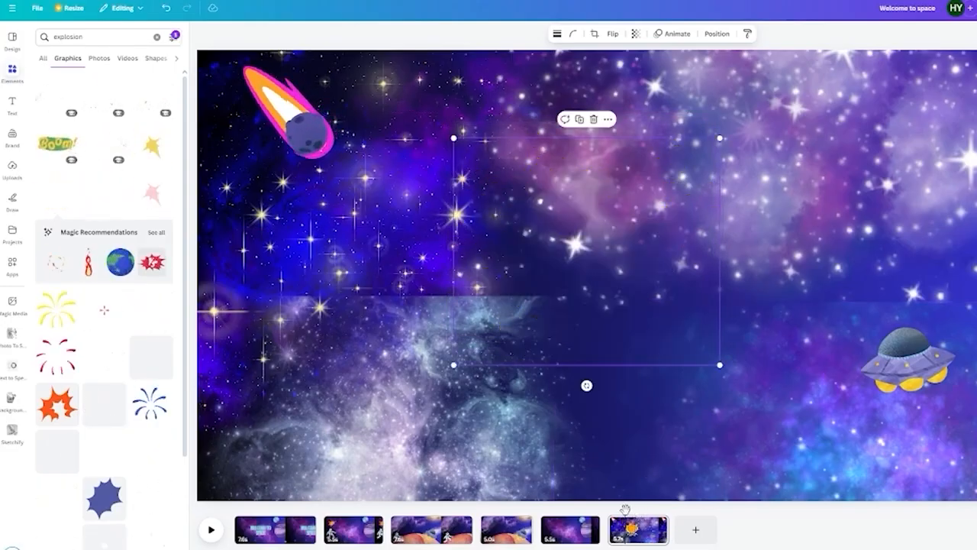
{"action": "left_click", "coordinate": [676, 32]}
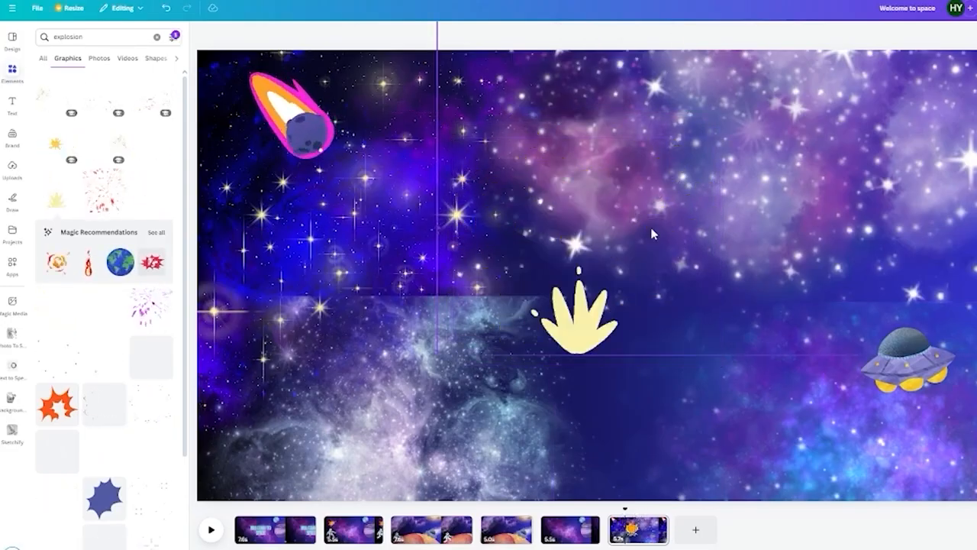
{"action": "left_click_drag", "start_coordinate": [653, 233], "coordinate": [652, 238]}
- Examine the page and element animation options for a way to time the explosion on the sixth page
{"action": "left_click", "coordinate": [642, 527]}
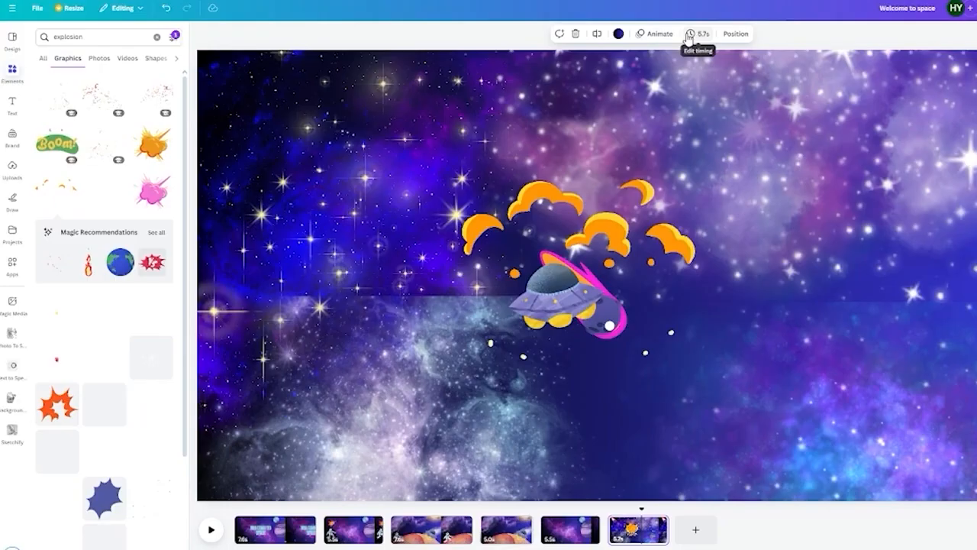
{"action": "left_click", "coordinate": [657, 33]}
{"action": "scroll", "coordinate": [133, 340], "scroll_direction": "down", "scroll_amount": 2}
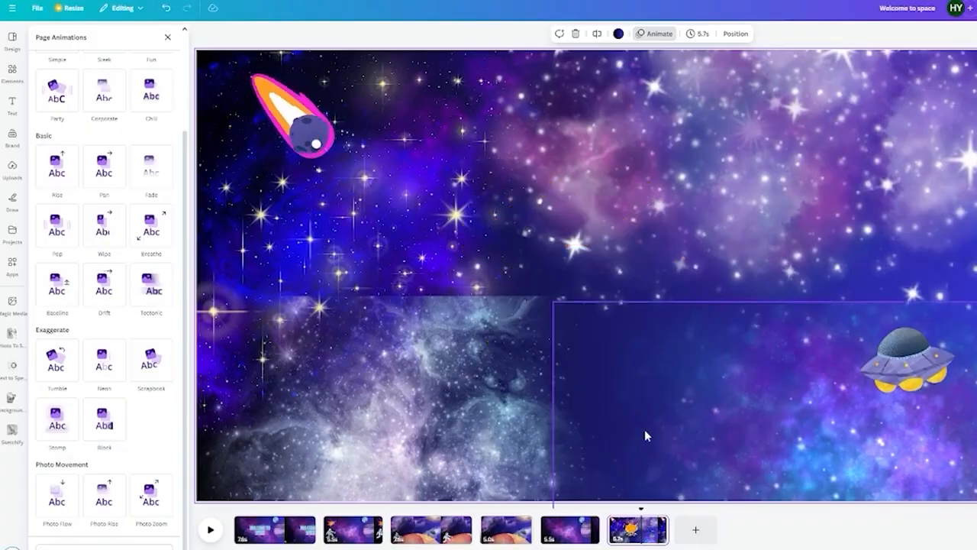
{"action": "left_click", "coordinate": [567, 345]}
{"action": "scroll", "coordinate": [89, 417], "scroll_direction": "up", "scroll_amount": 3}
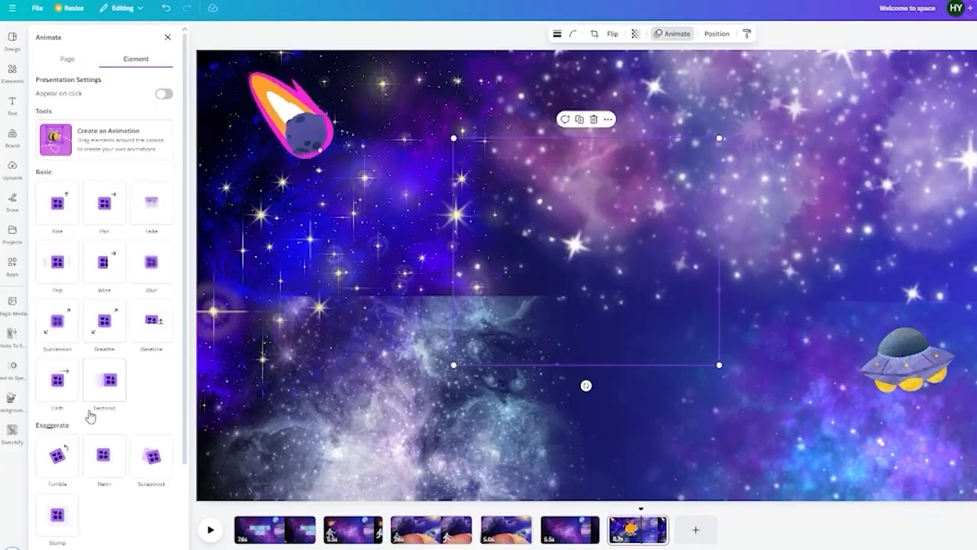
{"action": "left_click", "coordinate": [67, 59]}
{"action": "scroll", "coordinate": [87, 221], "scroll_direction": "down", "scroll_amount": 3}
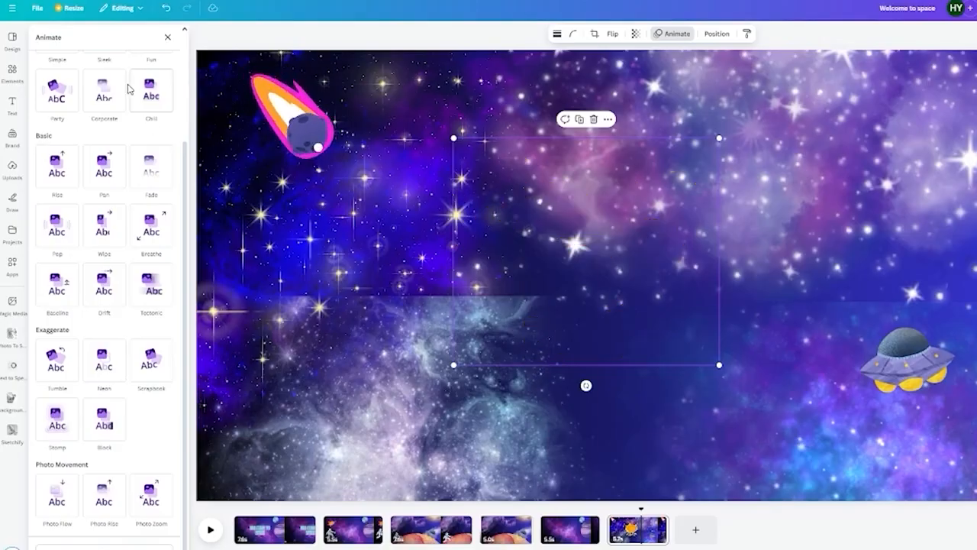
{"action": "scroll", "coordinate": [128, 89], "scroll_direction": "up", "scroll_amount": 3}
- Preview playback from the fifth page into the sixth and check the explosion's layer order
{"action": "left_click", "coordinate": [573, 519]}
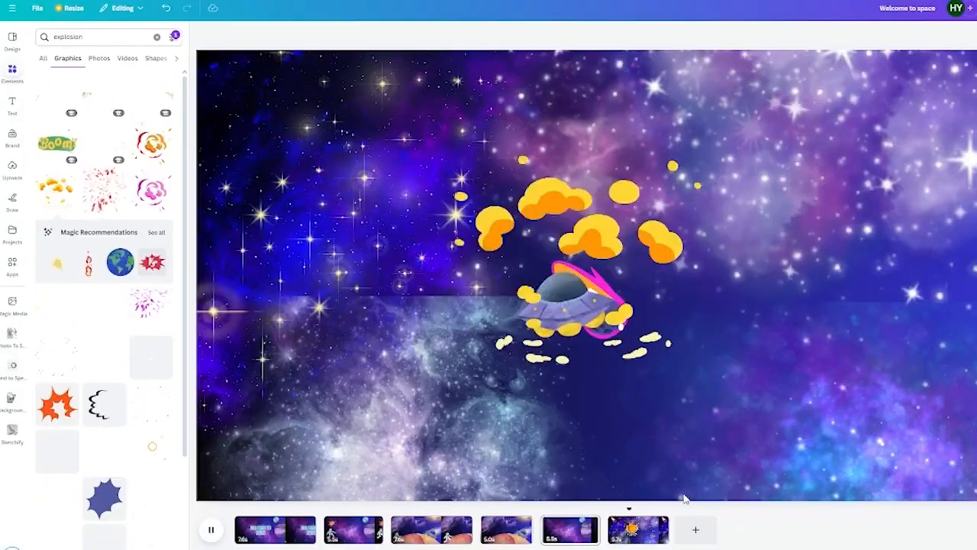
{"action": "left_click", "coordinate": [640, 532]}
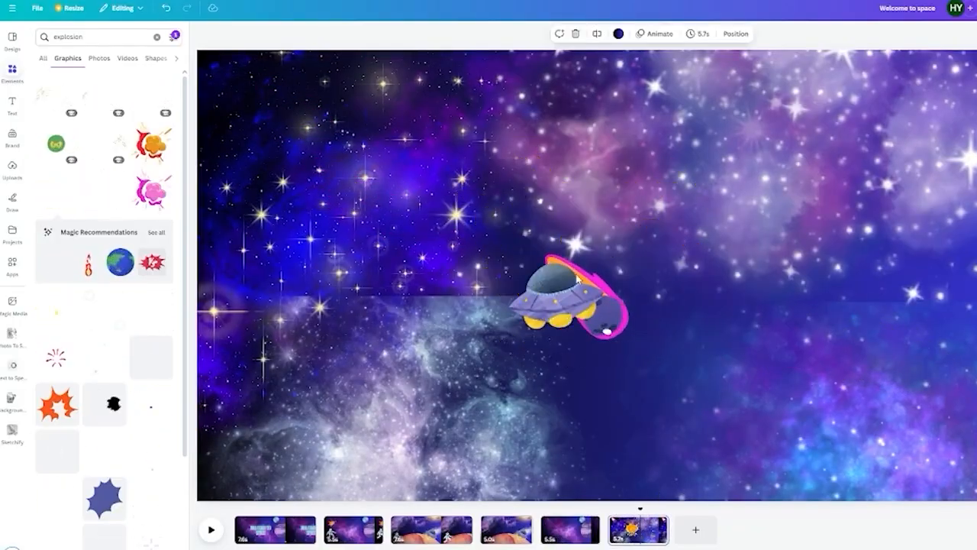
{"action": "left_click", "coordinate": [588, 238]}
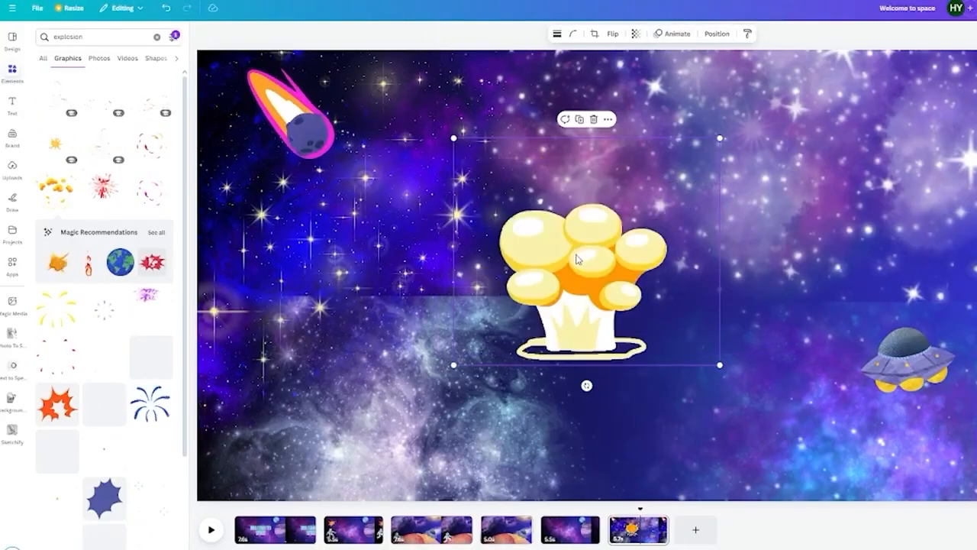
{"action": "left_click", "coordinate": [715, 36]}
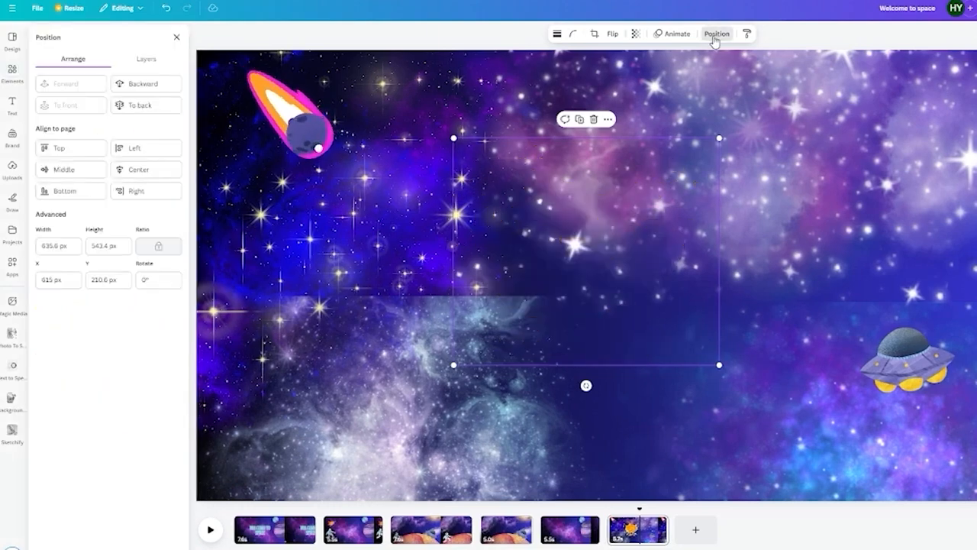
{"action": "left_click", "coordinate": [153, 63]}
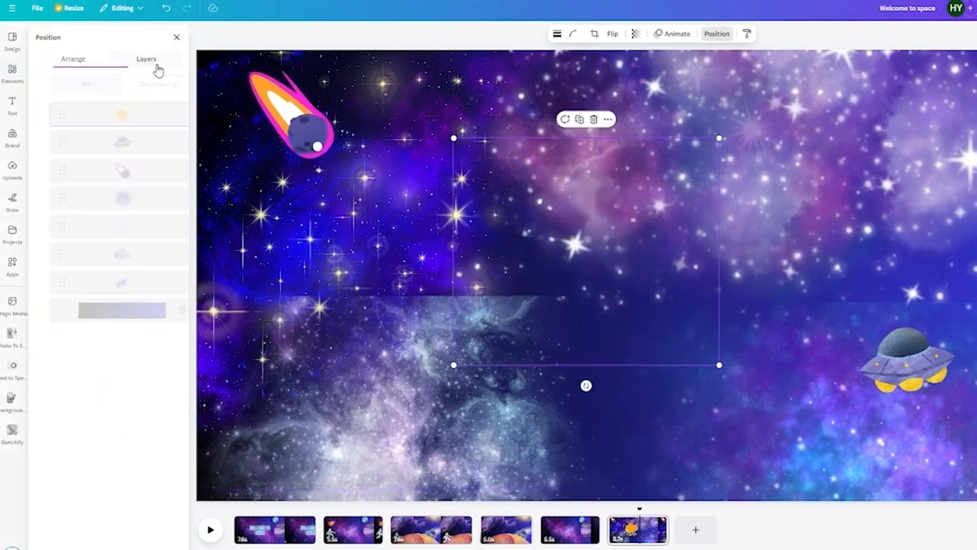
- Apply the Fade animation to the explosion and increase its speed
{"action": "left_click", "coordinate": [676, 34]}
{"action": "scroll", "coordinate": [108, 202], "scroll_direction": "down", "scroll_amount": 2}
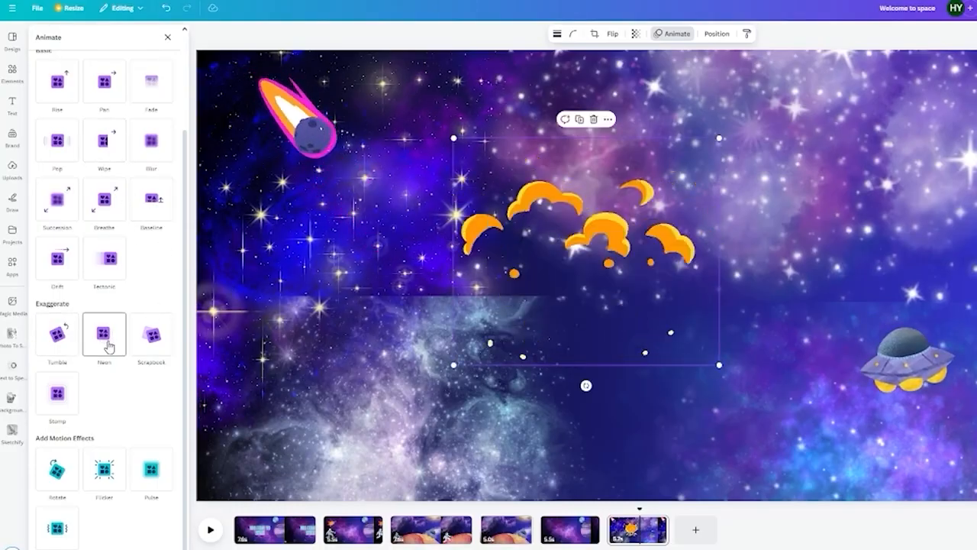
{"action": "scroll", "coordinate": [100, 290], "scroll_direction": "up", "scroll_amount": 3}
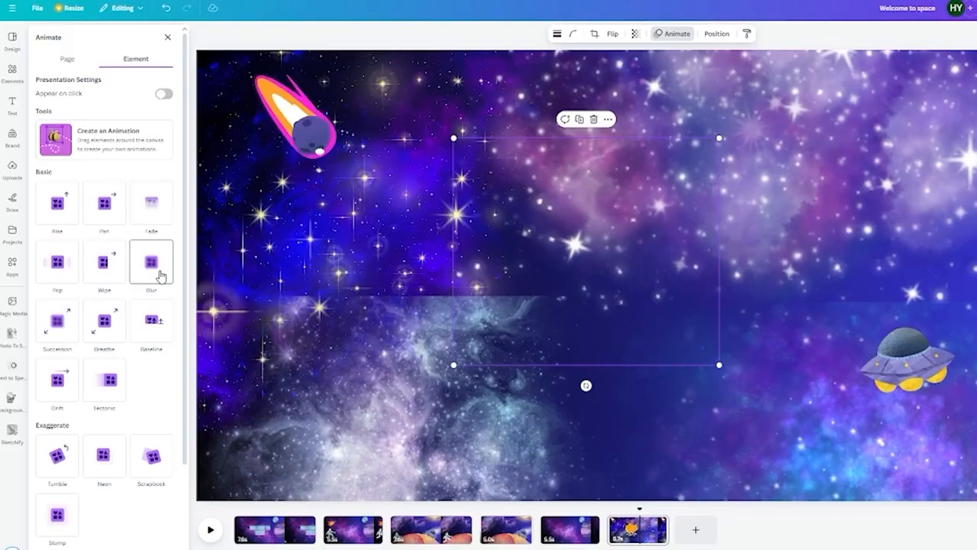
{"action": "left_click", "coordinate": [149, 223]}
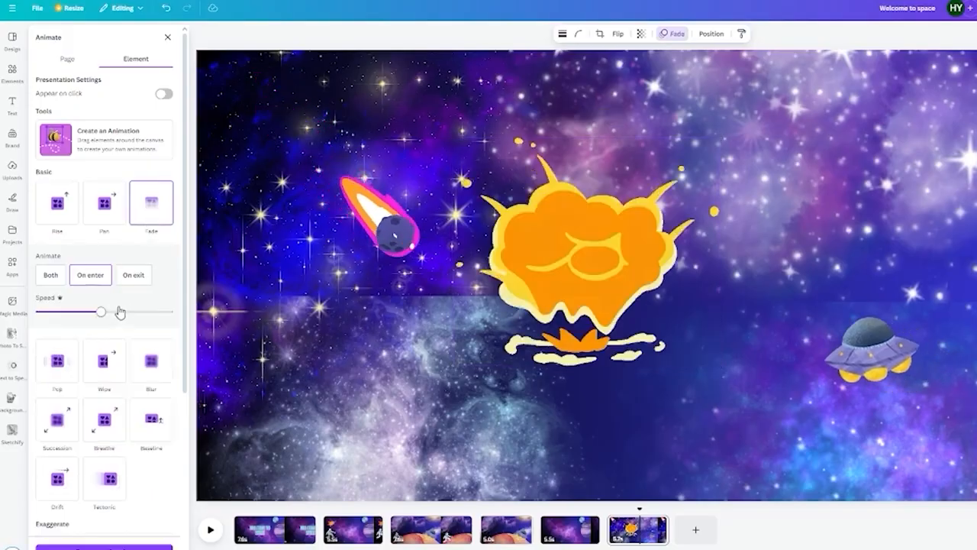
{"action": "scroll", "coordinate": [102, 321], "scroll_direction": "down", "scroll_amount": 3}
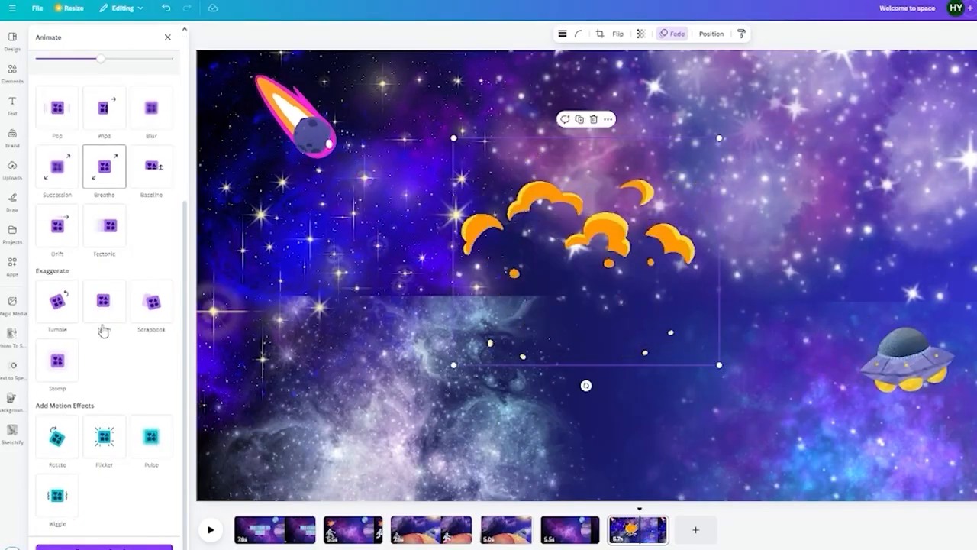
{"action": "scroll", "coordinate": [103, 329], "scroll_direction": "up", "scroll_amount": 3}
{"action": "left_click_drag", "start_coordinate": [118, 323], "coordinate": [133, 321]}
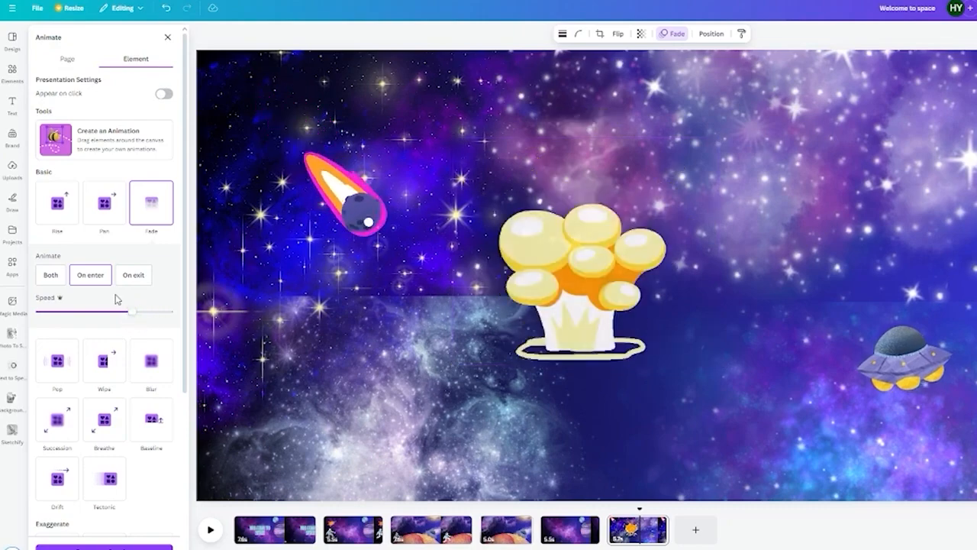
- Set the explosion's Fade animation to play on exit only, with its speed at the minimum
{"action": "scroll", "coordinate": [96, 339], "scroll_direction": "down", "scroll_amount": 3}
{"action": "scroll", "coordinate": [94, 340], "scroll_direction": "up", "scroll_amount": 2}
{"action": "scroll", "coordinate": [95, 339], "scroll_direction": "up", "scroll_amount": 2}
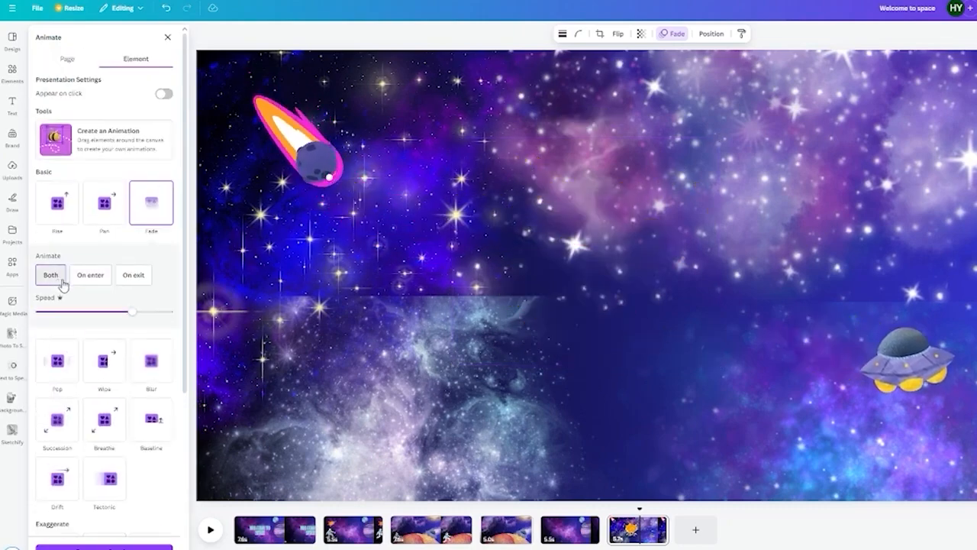
{"action": "left_click", "coordinate": [105, 278]}
{"action": "left_click", "coordinate": [105, 279]}
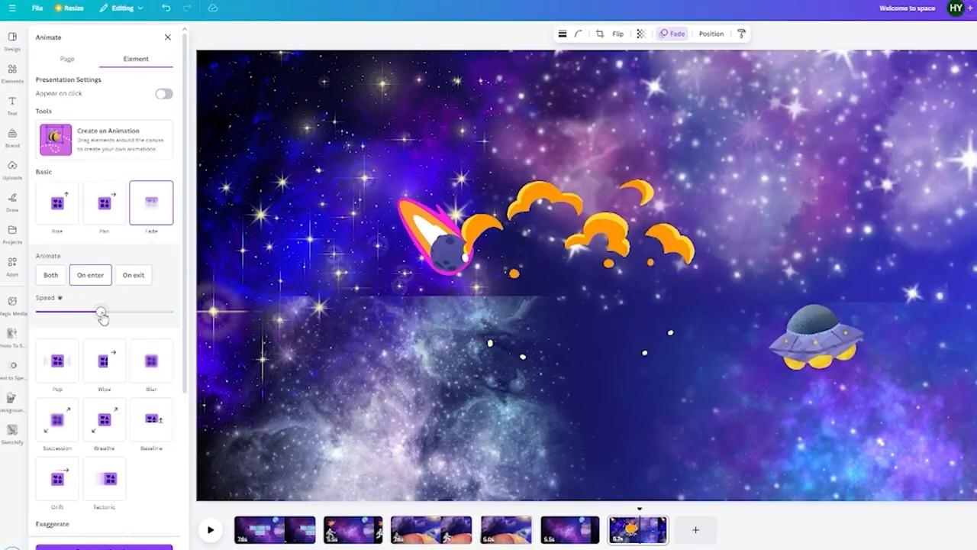
{"action": "left_click_drag", "start_coordinate": [100, 313], "coordinate": [172, 315]}
{"action": "left_click", "coordinate": [124, 276]}
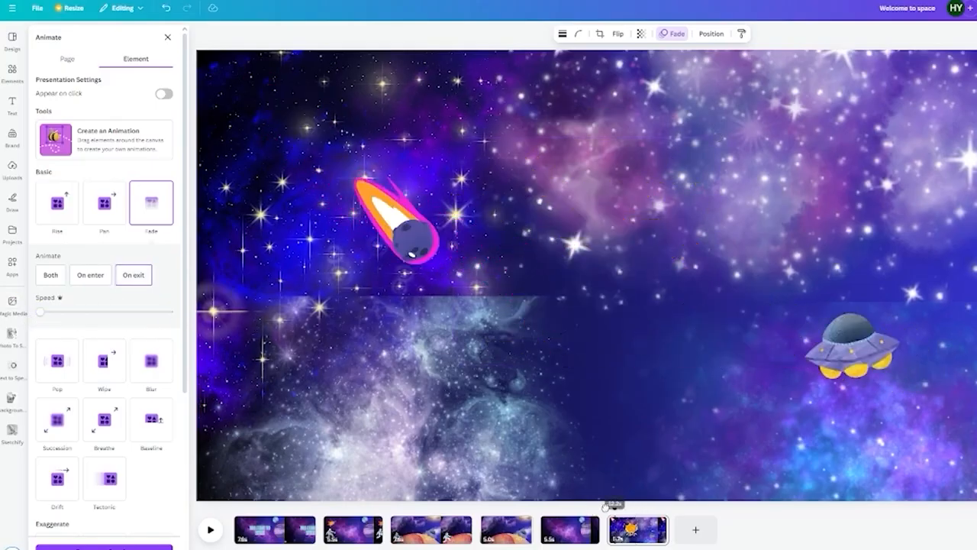
- Play the video from the fifth page into the sixth to check the explosion's timing
{"action": "left_click", "coordinate": [580, 525]}
{"action": "left_click", "coordinate": [208, 528]}
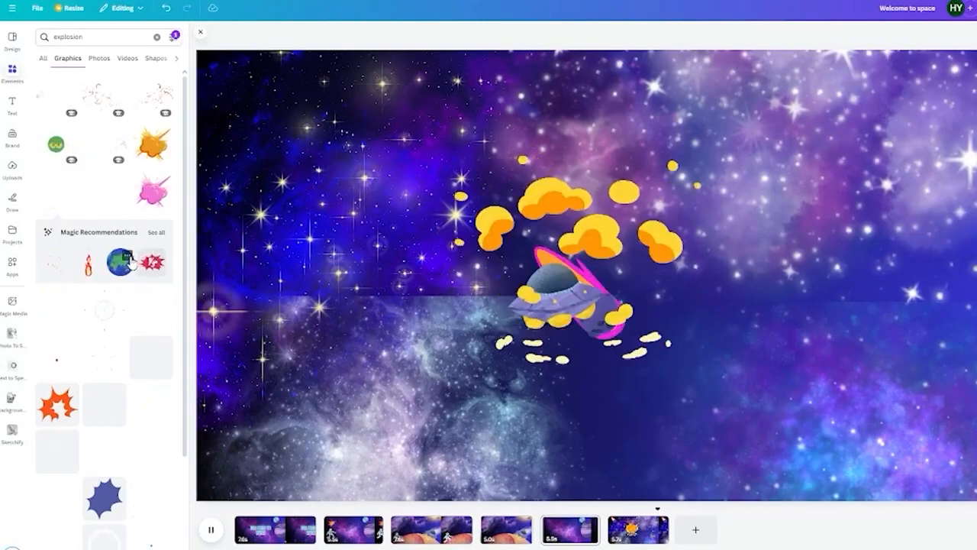
- Add a seventh page and paste a copy of the third page's astronaut onto it
{"action": "left_click", "coordinate": [695, 528]}
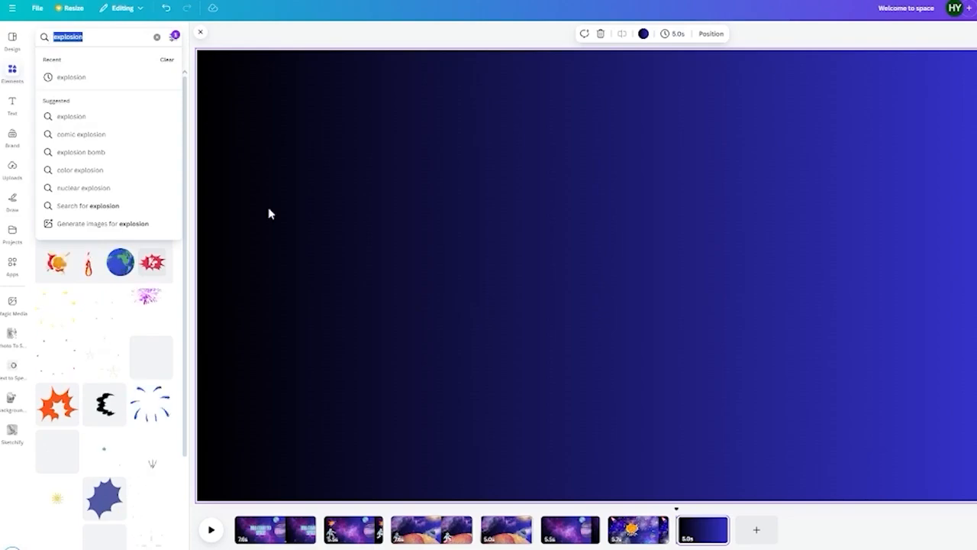
{"action": "left_click", "coordinate": [432, 529]}
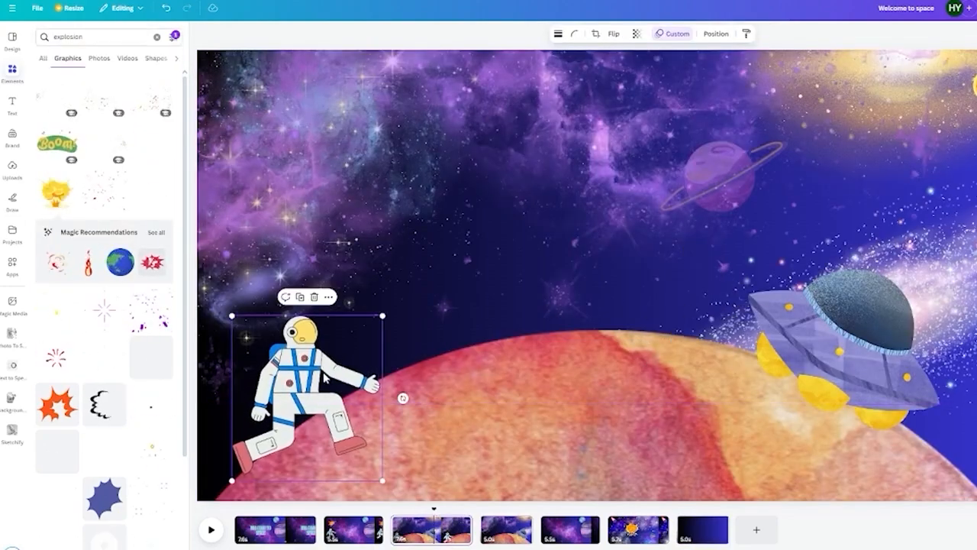
{"action": "left_click", "coordinate": [697, 530]}
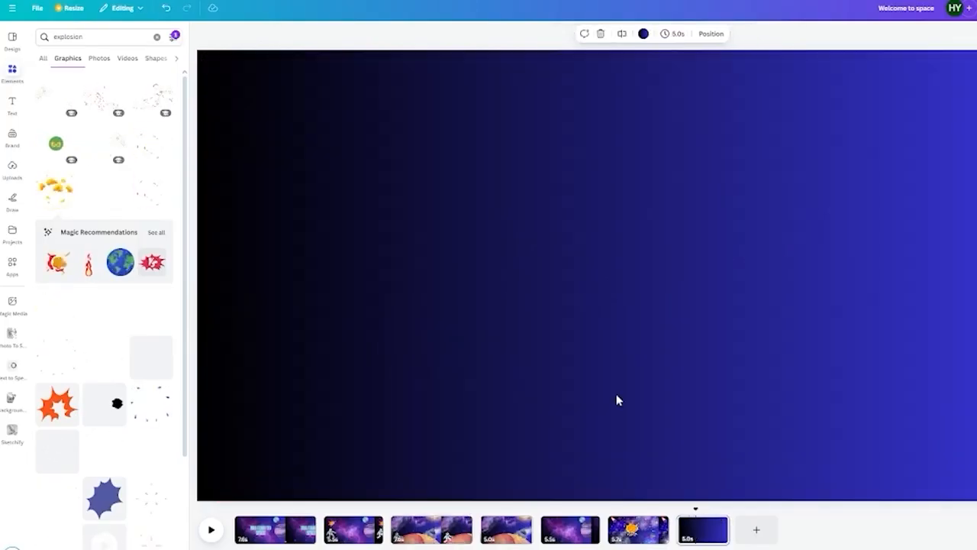
{"action": "key", "text": "ctrl+v"}
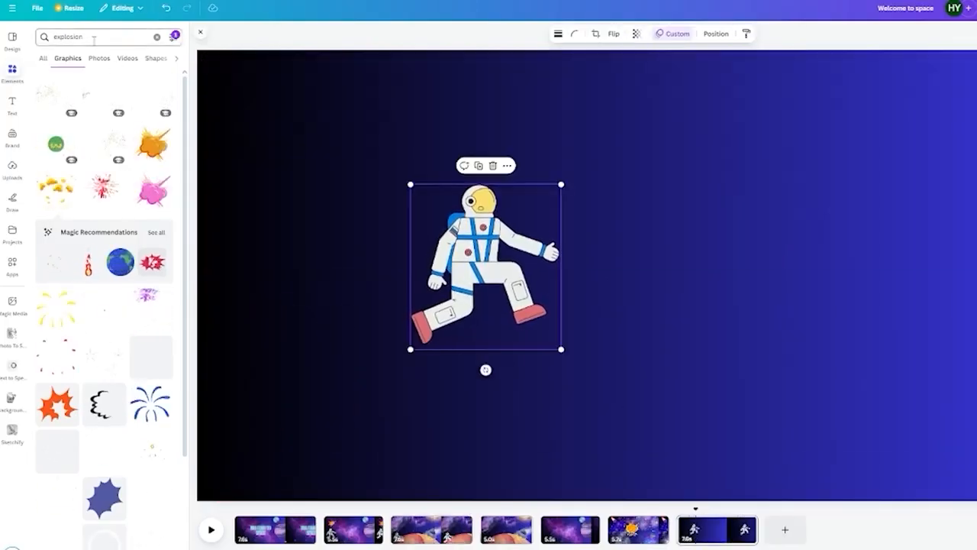
- Search the elements for "parachute" without the Animated filter and add the plain white parachute graphic
{"action": "left_click", "coordinate": [55, 37]}
{"action": "type", "text": "pa"}
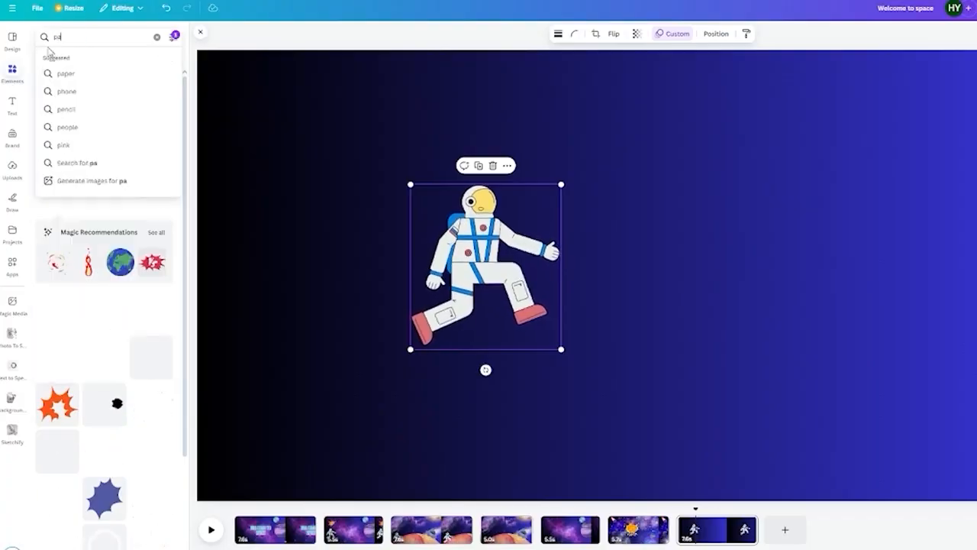
{"action": "type", "text": "rachute"}
{"action": "key", "text": "Return"}
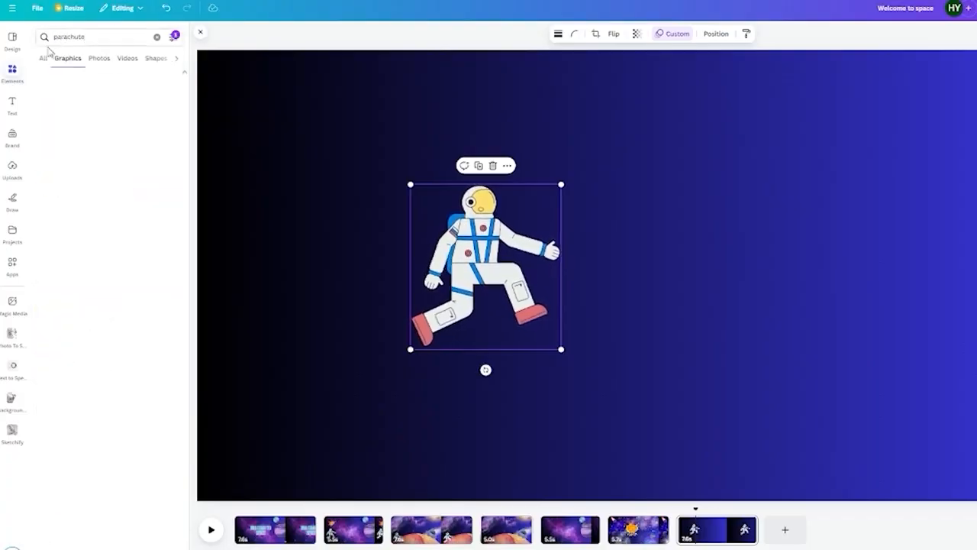
{"action": "left_click", "coordinate": [174, 37]}
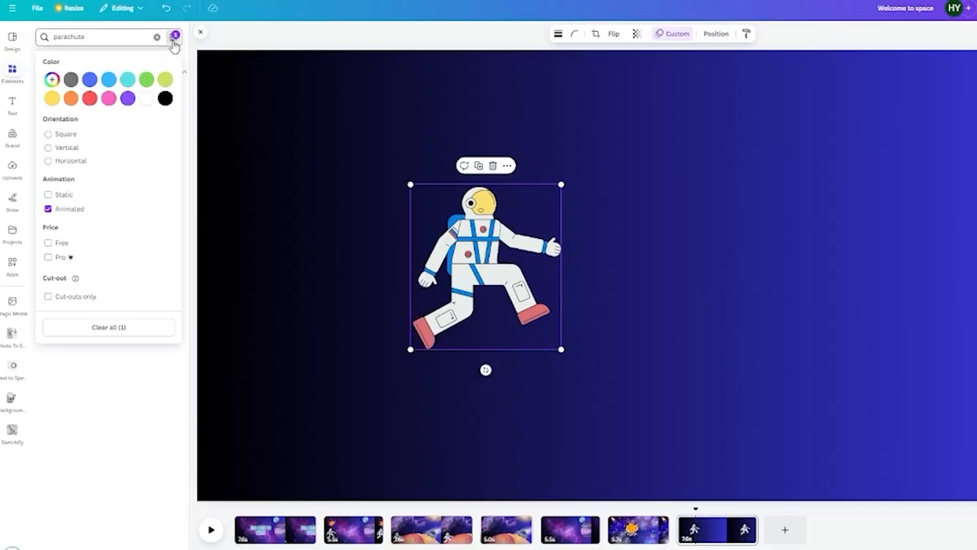
{"action": "left_click", "coordinate": [48, 209]}
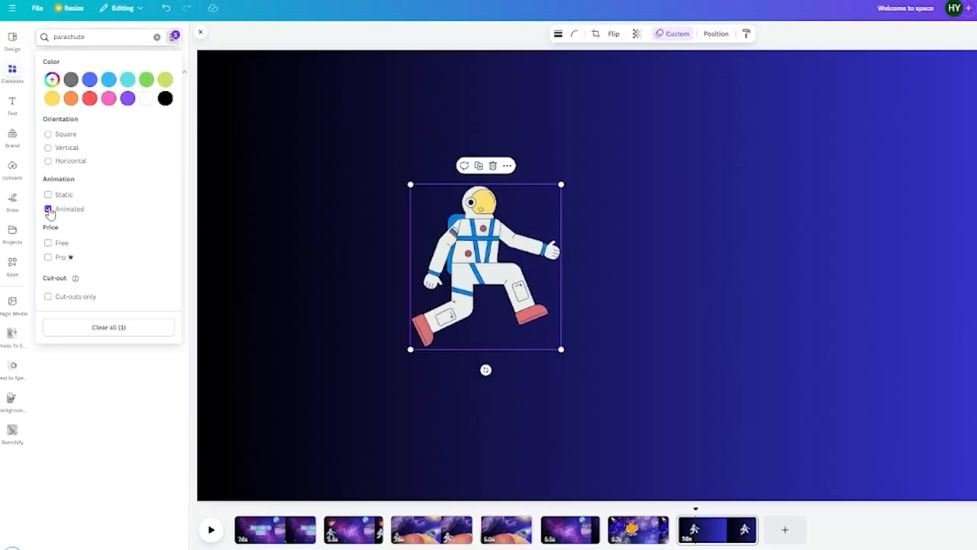
{"action": "left_click", "coordinate": [182, 378]}
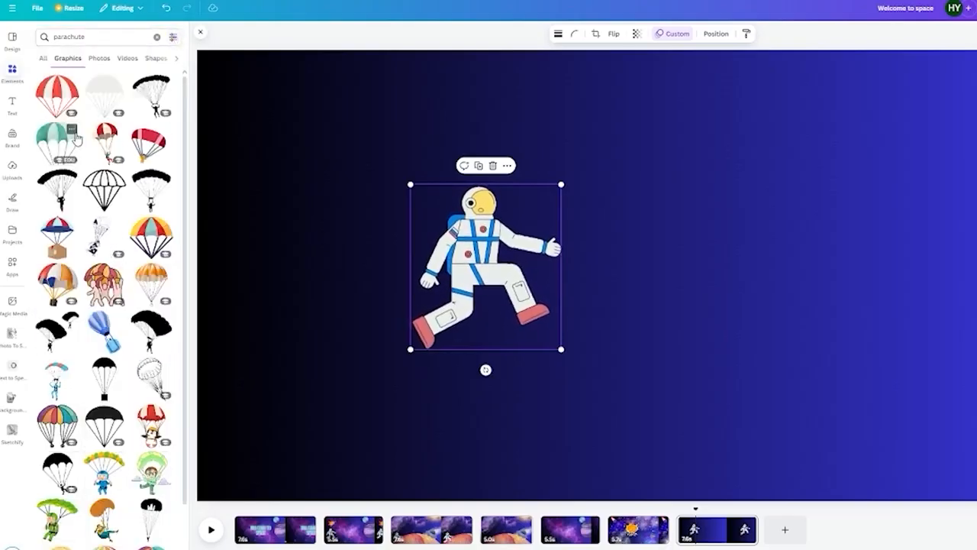
{"action": "left_click", "coordinate": [110, 98]}
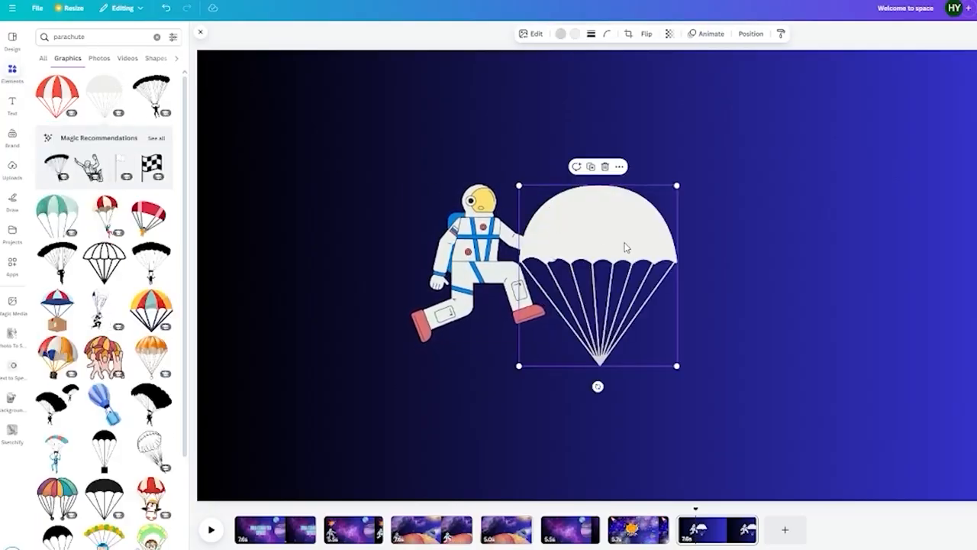
- Place the parachute above the astronaut so its cords meet the torso, and send it behind the astronaut
{"action": "left_click_drag", "start_coordinate": [626, 248], "coordinate": [509, 124]}
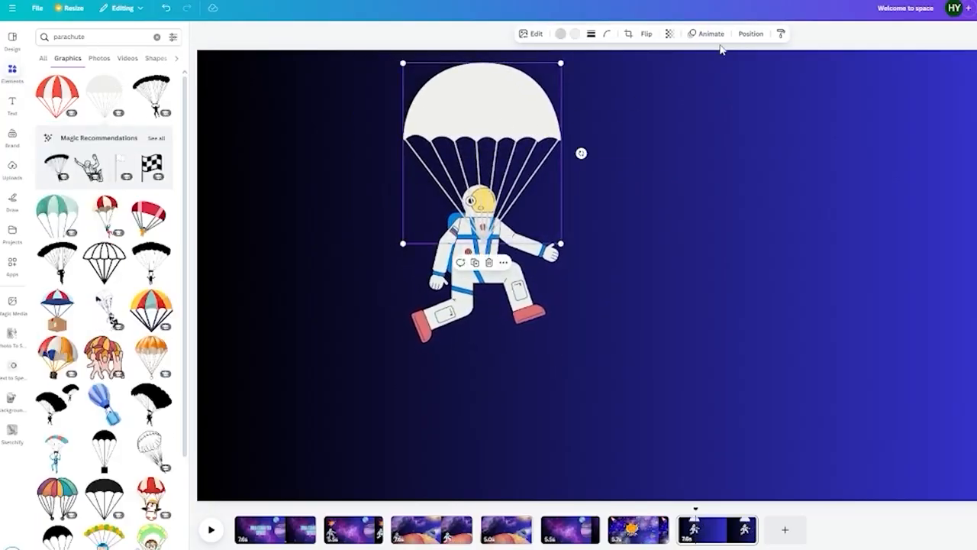
{"action": "left_click", "coordinate": [745, 35]}
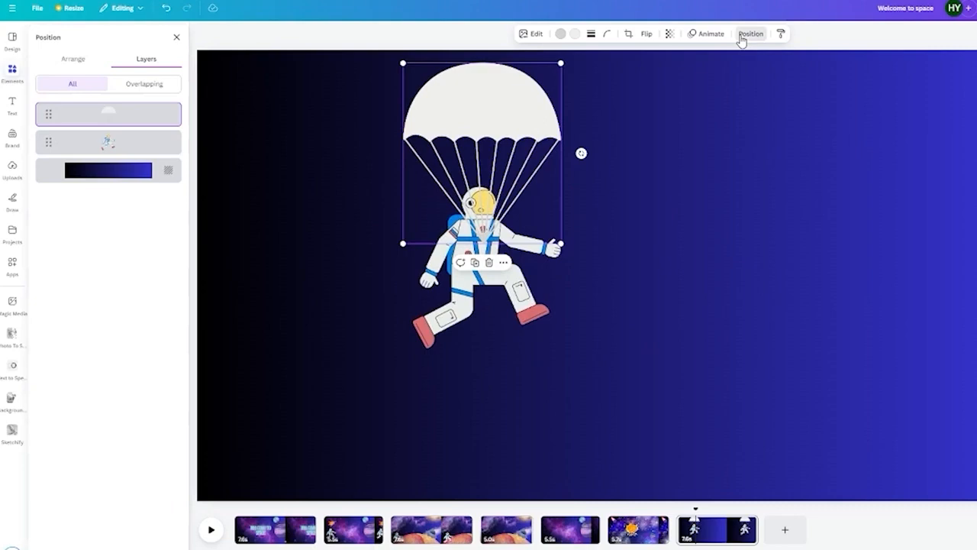
{"action": "left_click", "coordinate": [80, 66]}
{"action": "left_click", "coordinate": [138, 106]}
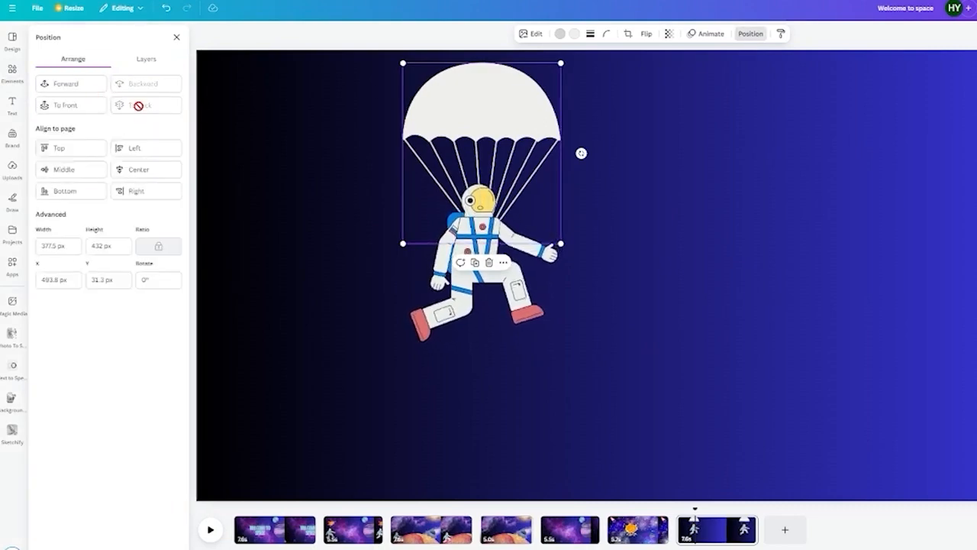
- Group the astronaut with the parachute, shrink the group and move it to the page's upper-left corner
{"action": "left_click", "coordinate": [682, 209]}
{"action": "left_click_drag", "start_coordinate": [587, 378], "coordinate": [484, 135]}
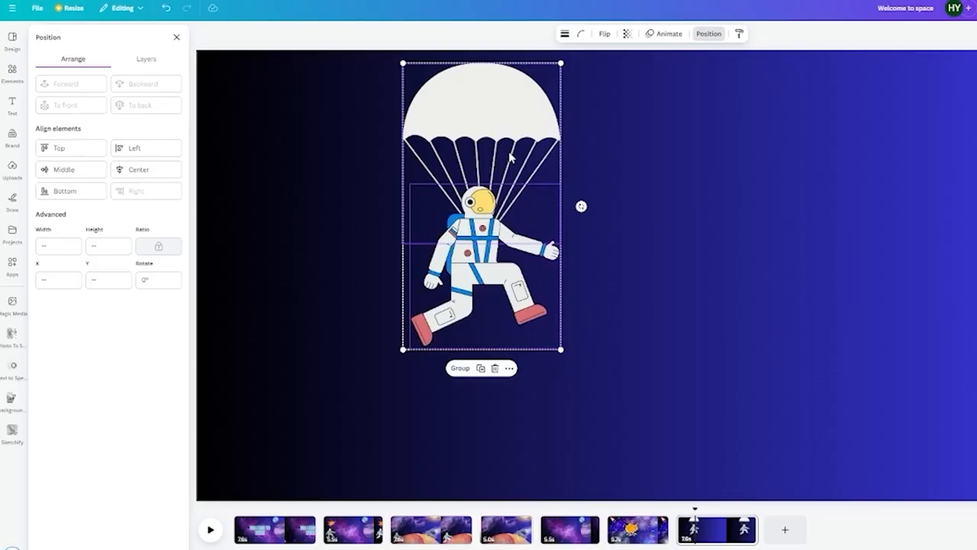
{"action": "left_click", "coordinate": [461, 368]}
{"action": "left_click_drag", "start_coordinate": [489, 261], "coordinate": [377, 165]}
{"action": "left_click_drag", "start_coordinate": [458, 284], "coordinate": [309, 209]}
- Search the elements for "planet", add the Earth photo and place it in the page's lower-right area
{"action": "left_click", "coordinate": [12, 72]}
{"action": "left_click", "coordinate": [113, 37]}
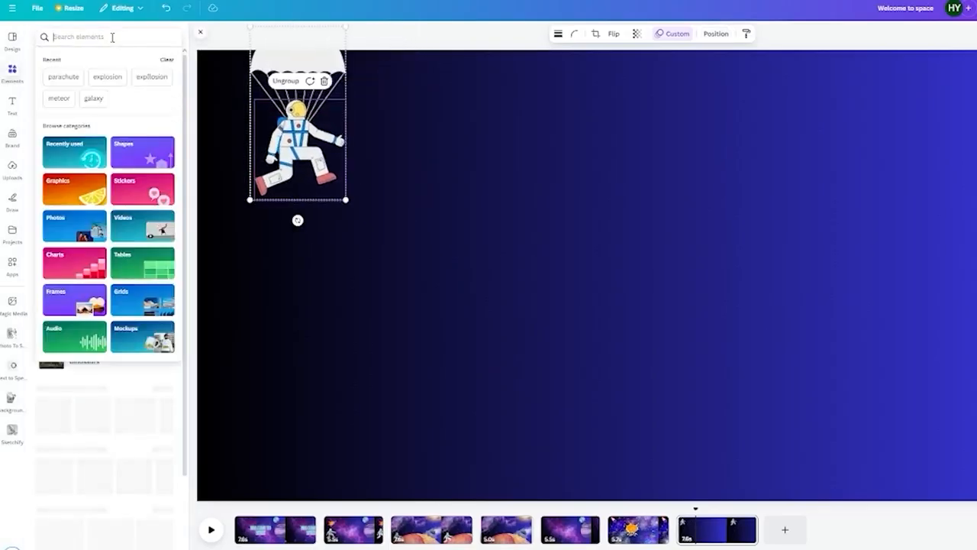
{"action": "type", "text": "pla"}
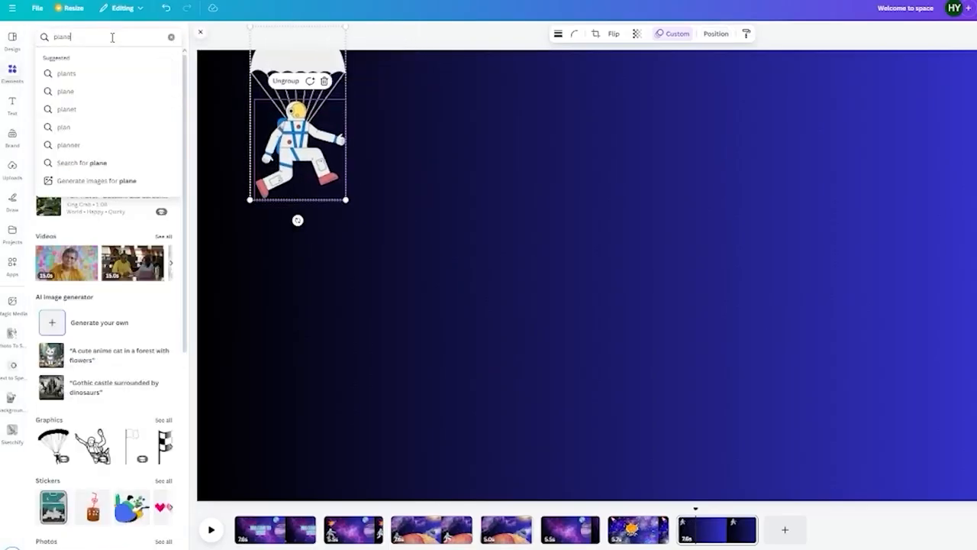
{"action": "type", "text": "ne"}
{"action": "left_click", "coordinate": [115, 109]}
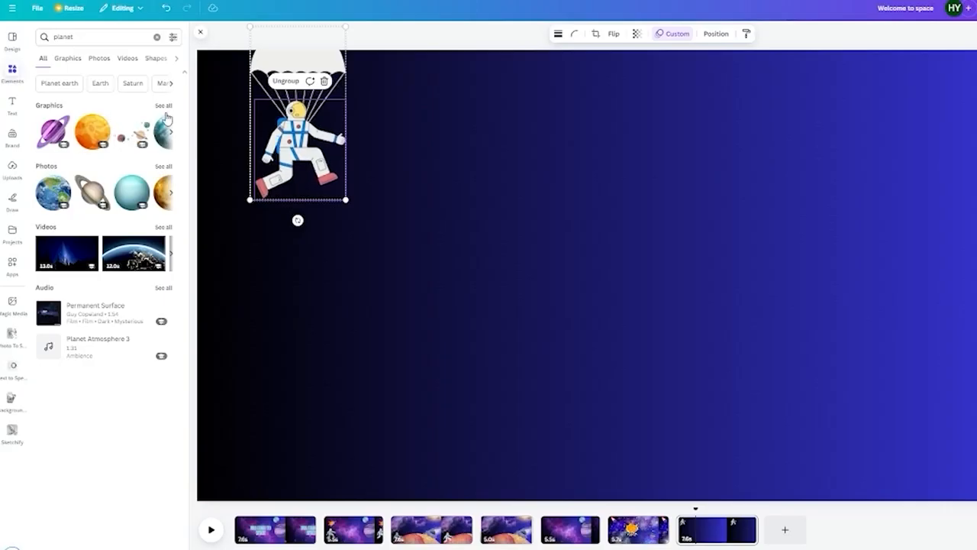
{"action": "left_click", "coordinate": [50, 193]}
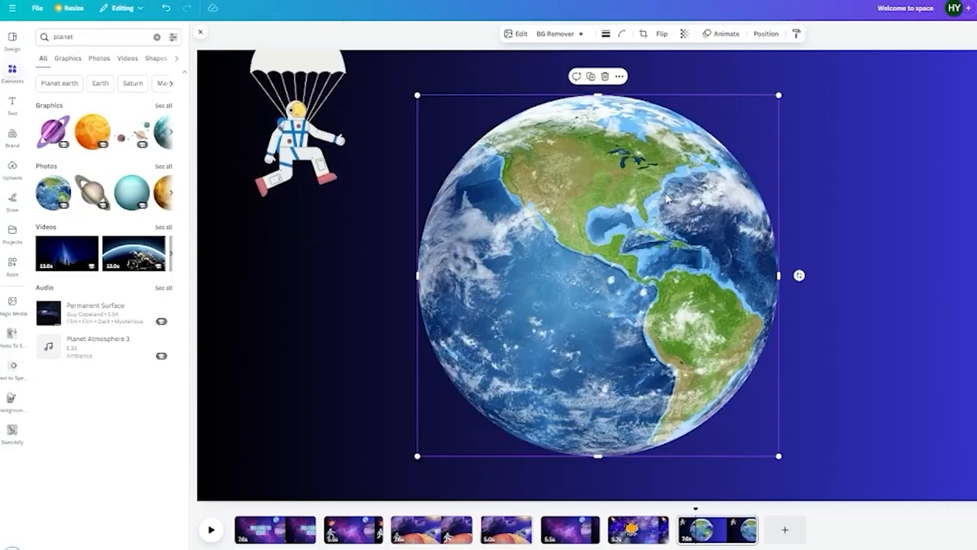
{"action": "left_click_drag", "start_coordinate": [598, 275], "coordinate": [824, 377]}
{"action": "left_click", "coordinate": [878, 527]}
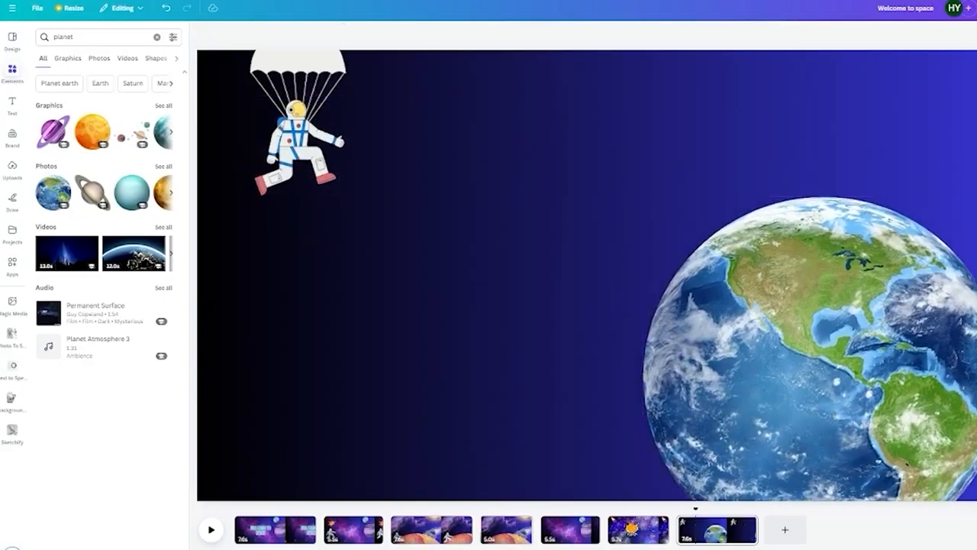
- Shrink the parachuting astronaut group further and try to replace the astronaut's old motion path with a new one
{"action": "left_click", "coordinate": [341, 144]}
{"action": "left_click_drag", "start_coordinate": [348, 199], "coordinate": [314, 154]}
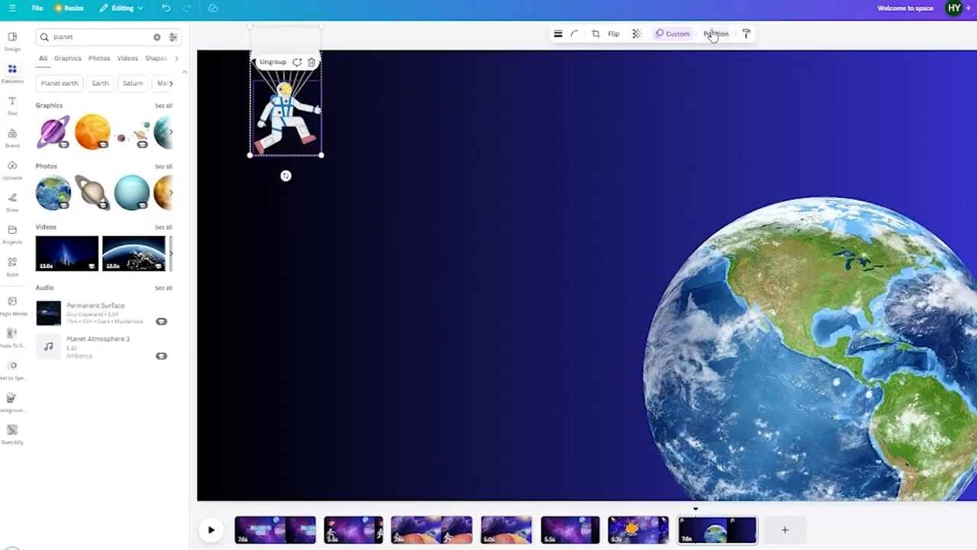
{"action": "left_click", "coordinate": [680, 35]}
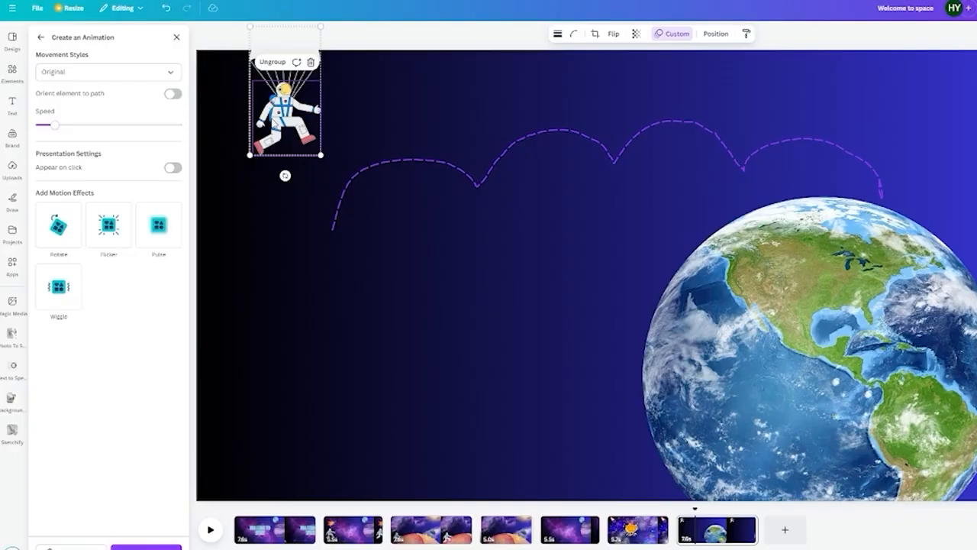
{"action": "left_click", "coordinate": [71, 547]}
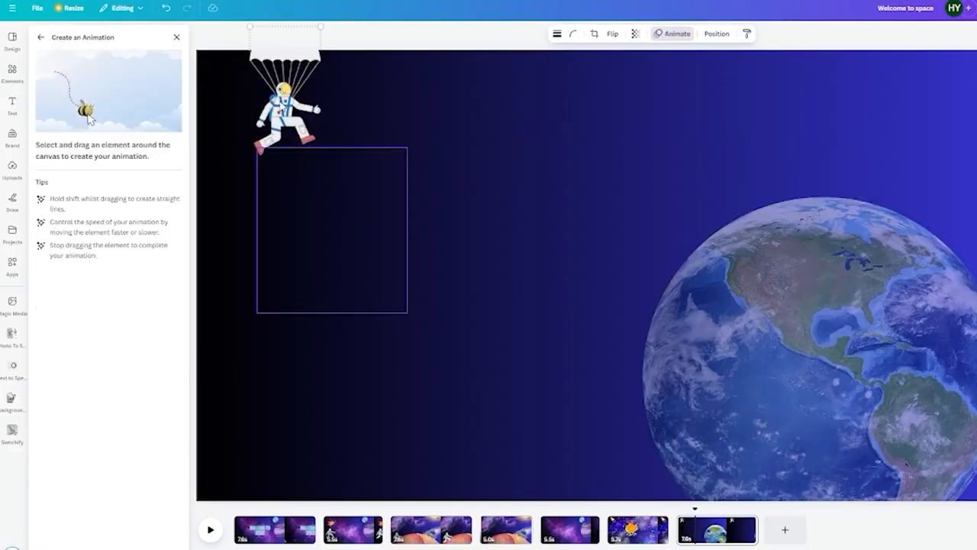
{"action": "mouse_move", "coordinate": [327, 139]}
{"action": "left_mouse_down"}
{"action": "mouse_move", "coordinate": [371, 141]}
{"action": "mouse_move", "coordinate": [413, 181]}
{"action": "mouse_move", "coordinate": [461, 189]}
{"action": "left_mouse_up"}
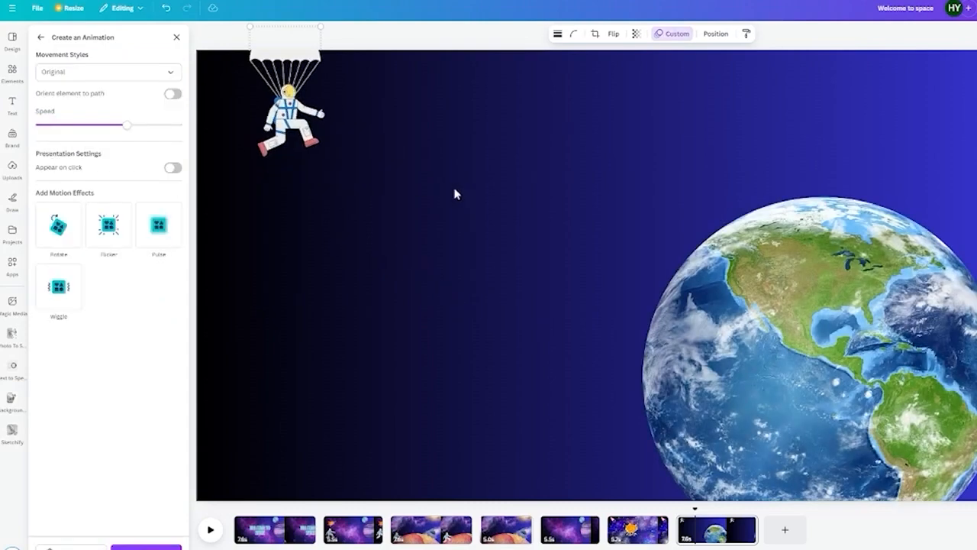
- Create a custom animation moving the whole parachute group along a wavy path from the upper-left corner down to the Earth
{"action": "left_click", "coordinate": [385, 180]}
{"action": "left_click_drag", "start_coordinate": [390, 194], "coordinate": [227, 46]}
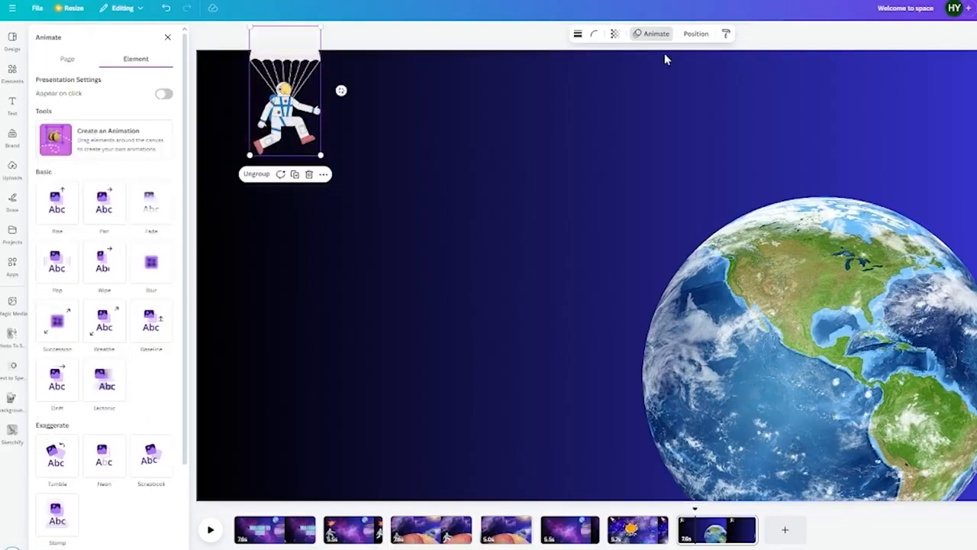
{"action": "left_click", "coordinate": [656, 38]}
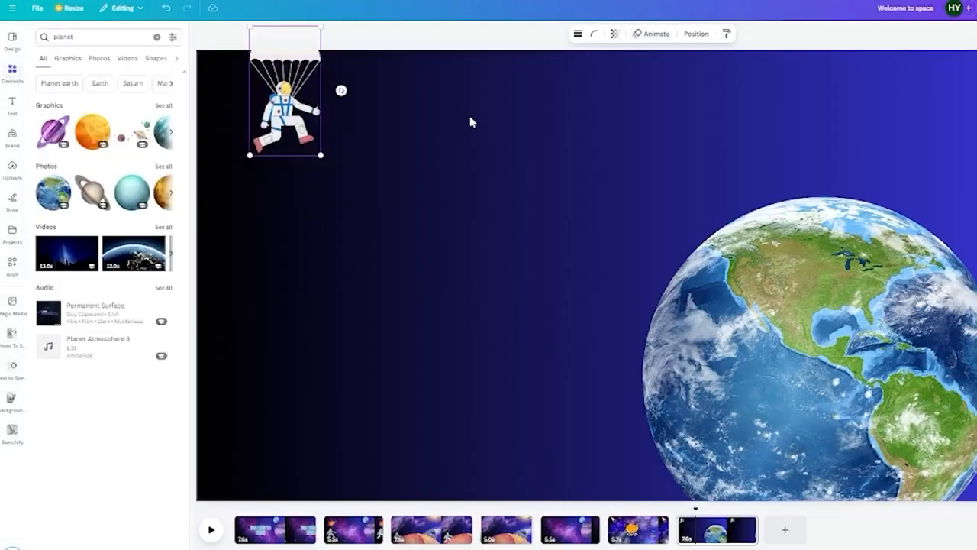
{"action": "left_click", "coordinate": [656, 36]}
{"action": "left_click", "coordinate": [125, 130]}
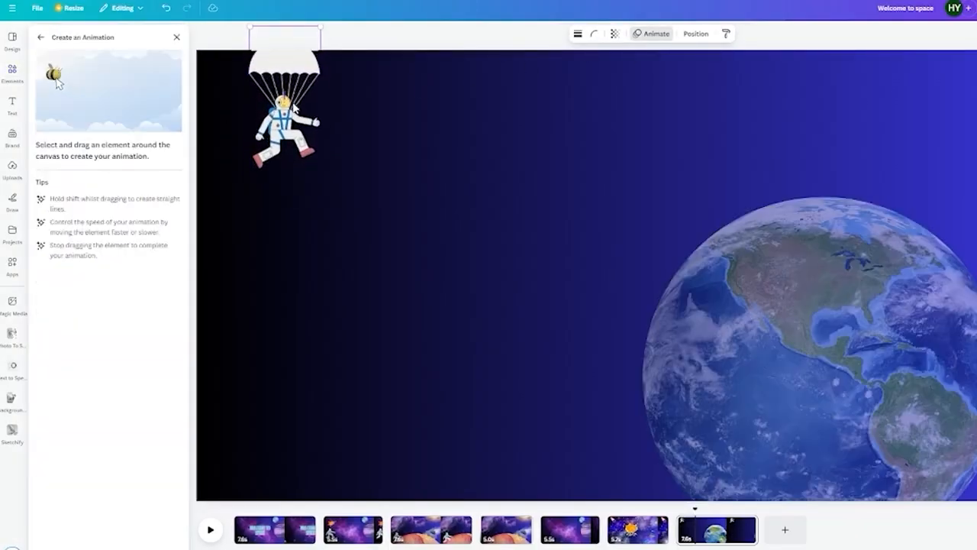
{"action": "mouse_move", "coordinate": [313, 145]}
{"action": "left_mouse_down"}
{"action": "mouse_move", "coordinate": [457, 210]}
{"action": "mouse_move", "coordinate": [549, 203]}
{"action": "mouse_move", "coordinate": [584, 222]}
{"action": "mouse_move", "coordinate": [632, 275]}
{"action": "mouse_move", "coordinate": [659, 283]}
{"action": "mouse_move", "coordinate": [726, 272]}
{"action": "mouse_move", "coordinate": [797, 303]}
{"action": "mouse_move", "coordinate": [768, 291]}
{"action": "left_mouse_up"}
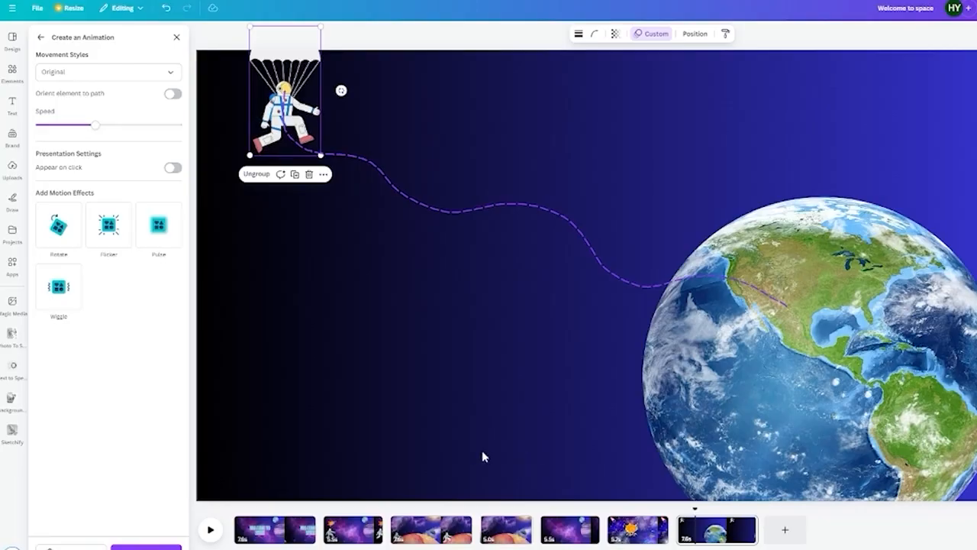
- Preview the complete video from the first page through the Earth scene, and close the preview
{"action": "left_click", "coordinate": [274, 529]}
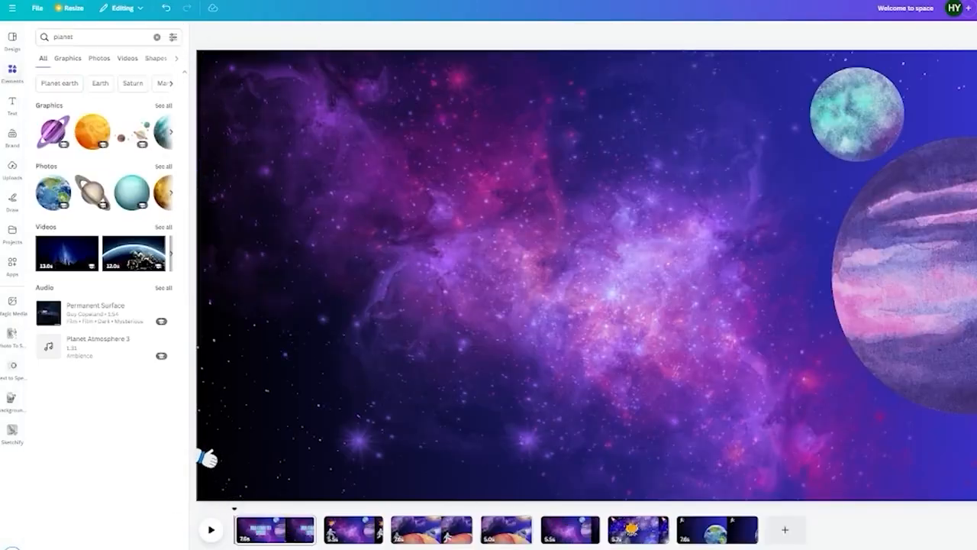
{"action": "left_click", "coordinate": [974, 8]}
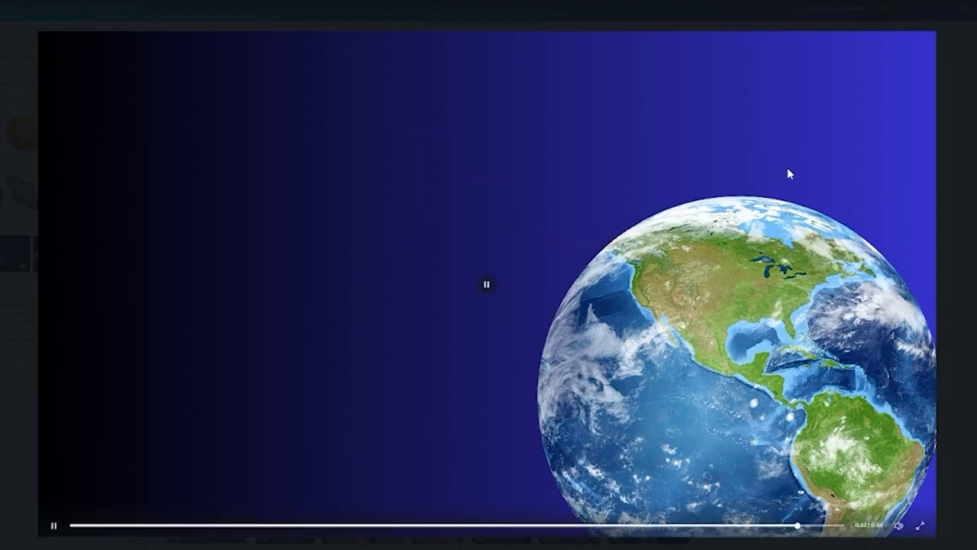
{"action": "key", "text": "Escape"}
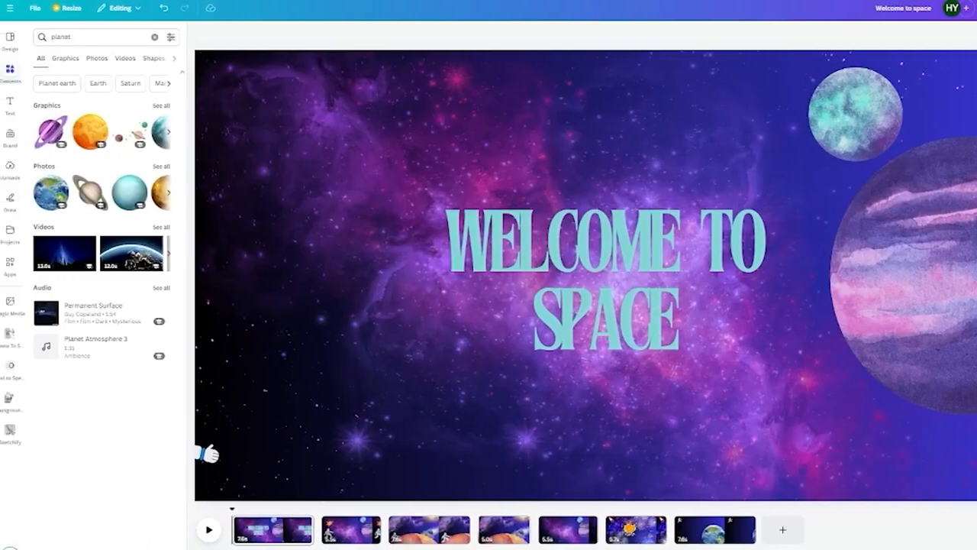